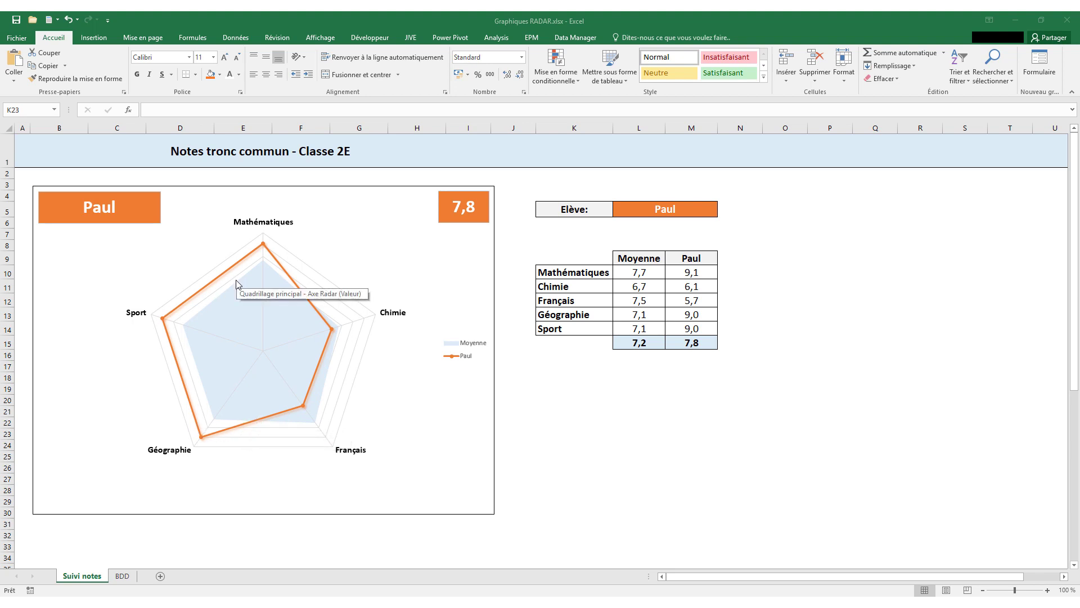
- Show Mathilde's and then Marcus's grades on the dashboard via the L5 student list
{"action": "left_click", "coordinate": [697, 210]}
{"action": "left_click", "coordinate": [722, 211]}
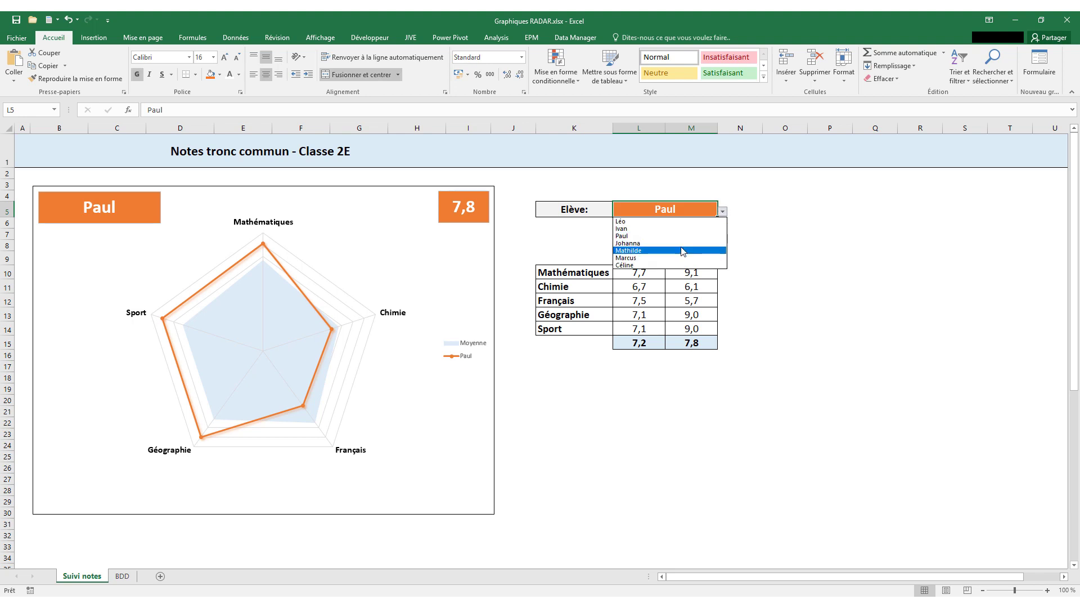
{"action": "left_click", "coordinate": [678, 250]}
{"action": "left_click", "coordinate": [723, 212]}
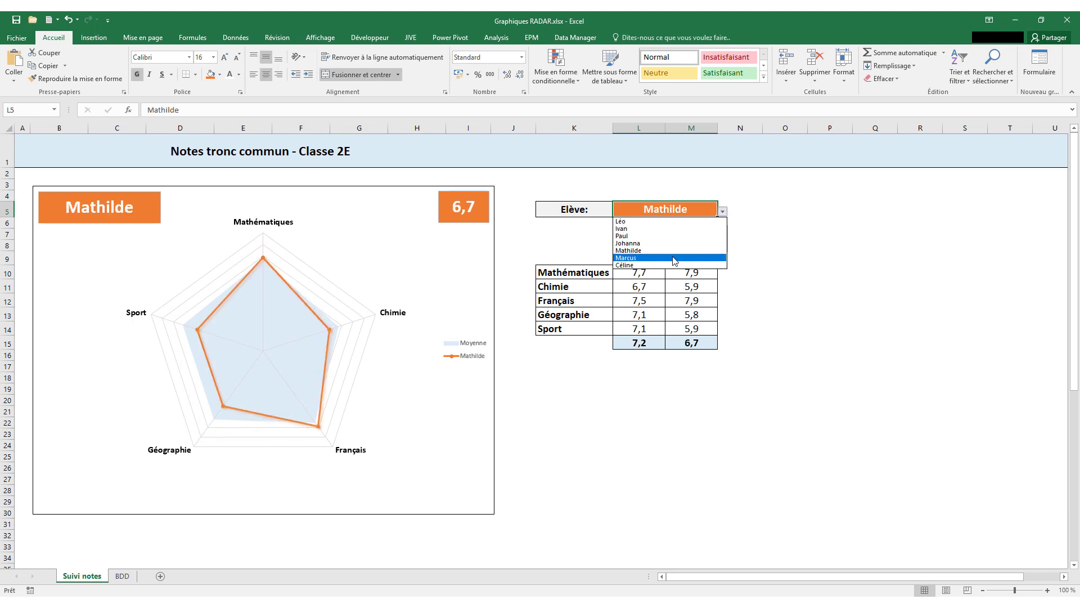
{"action": "left_click", "coordinate": [674, 258]}
- Switch to Céline, undo back to Marcus, and open the BDD sheet
{"action": "left_click", "coordinate": [722, 212]}
{"action": "left_click", "coordinate": [634, 266]}
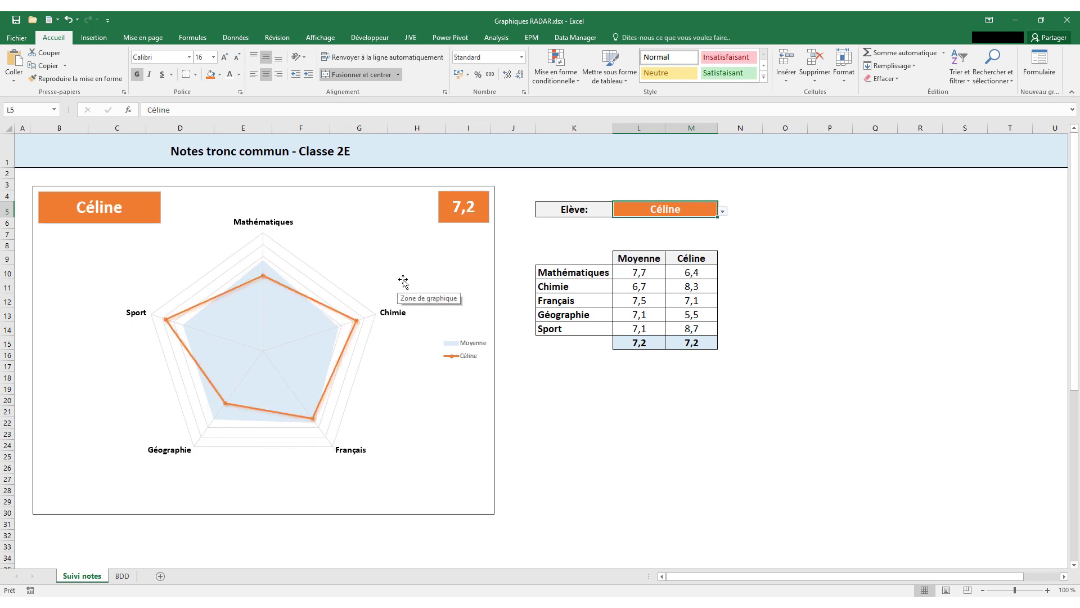
{"action": "key", "text": "ctrl+z"}
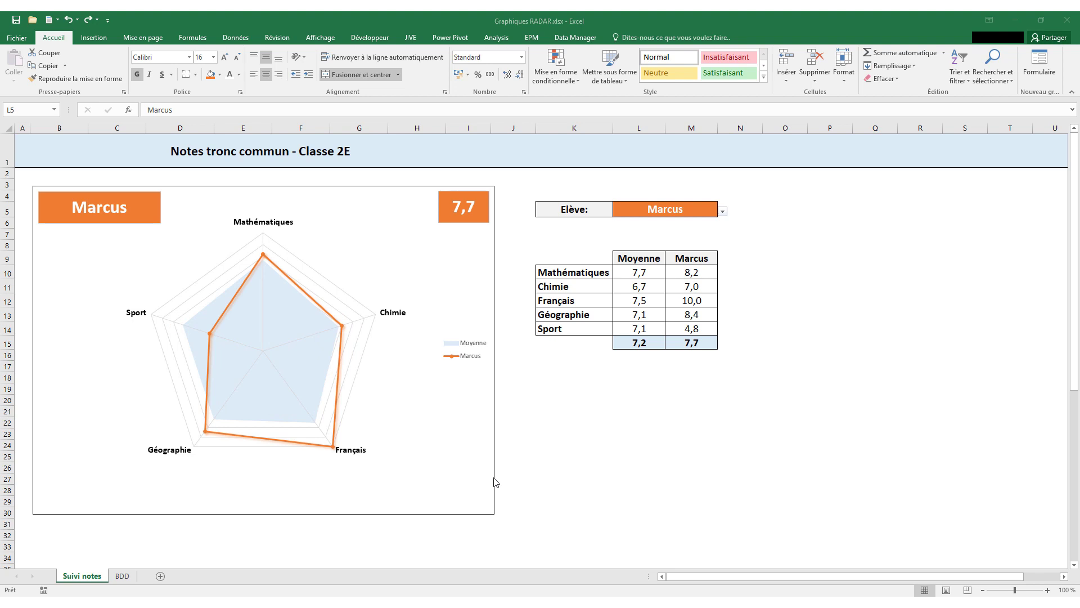
{"action": "left_click", "coordinate": [125, 576]}
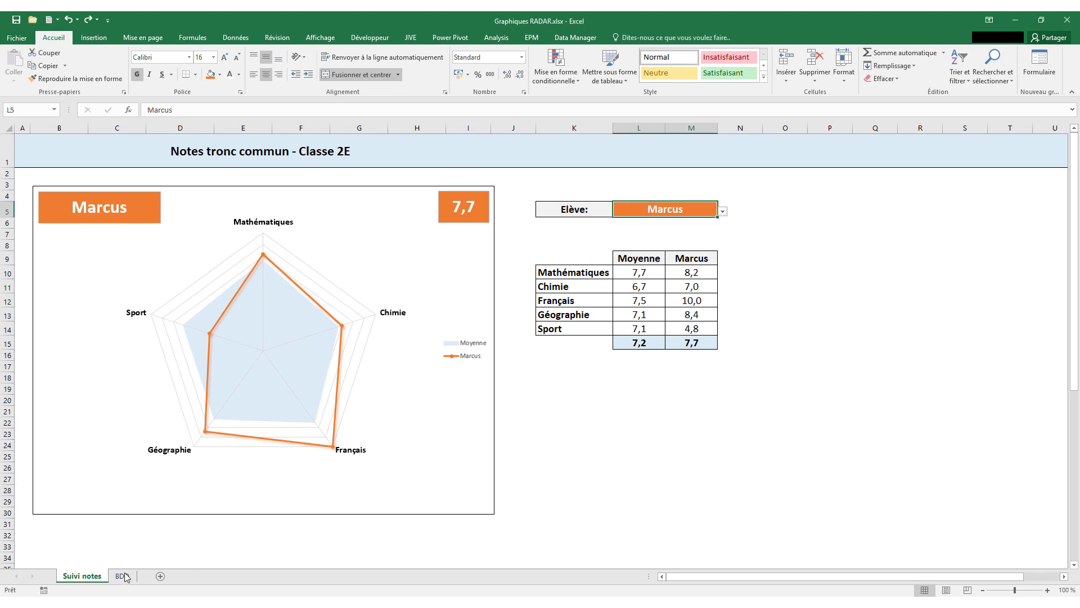
{"action": "left_click", "coordinate": [125, 576]}
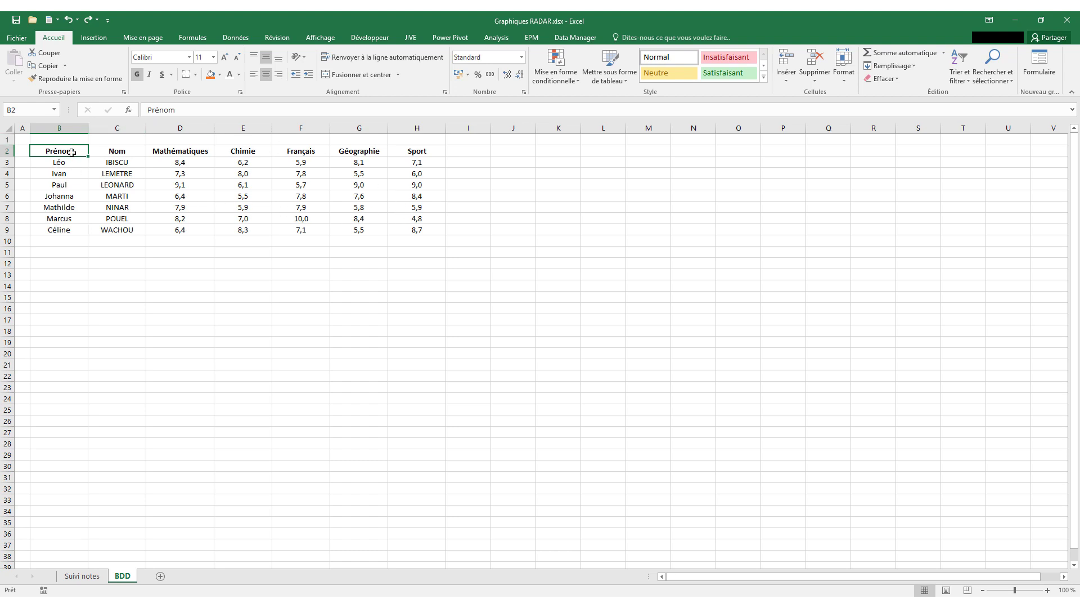
- Convert the grades range B2:H9 into an Excel table with headers
{"action": "left_click_drag", "start_coordinate": [71, 151], "coordinate": [417, 230]}
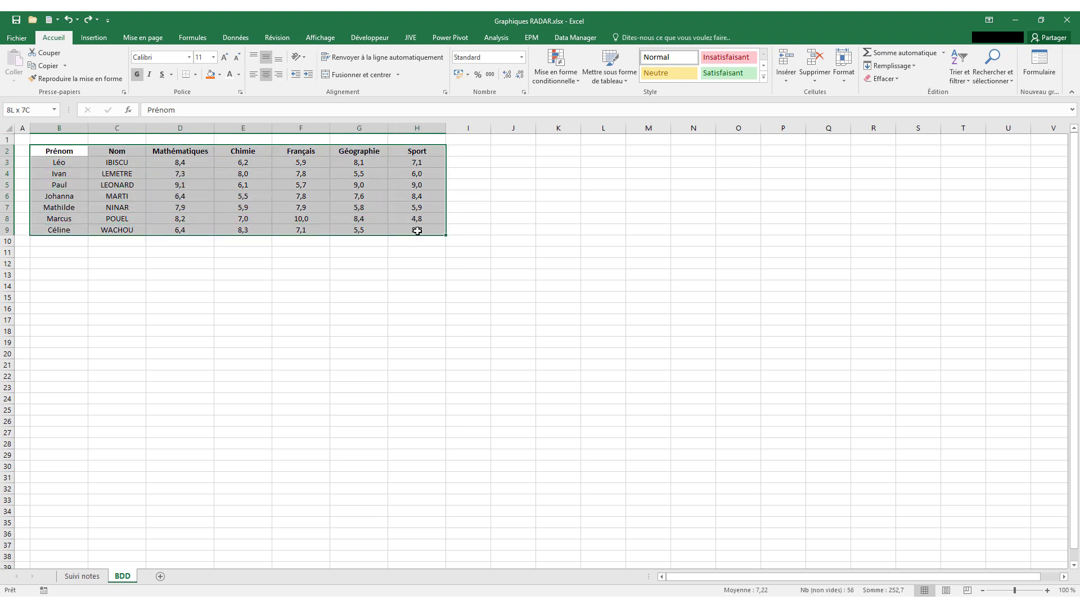
{"action": "left_click", "coordinate": [94, 37]}
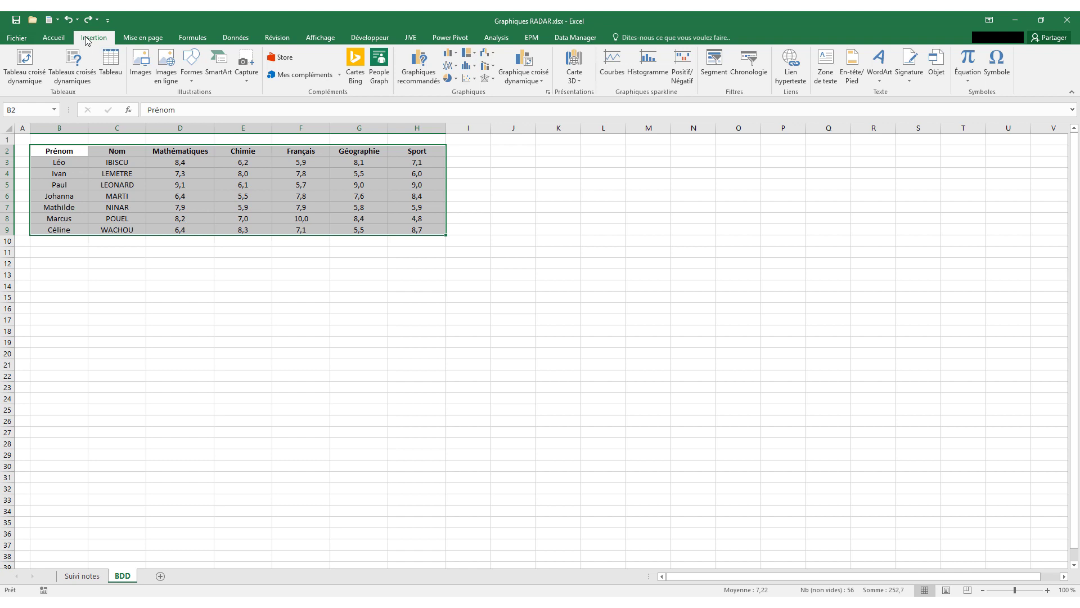
{"action": "left_click", "coordinate": [111, 62]}
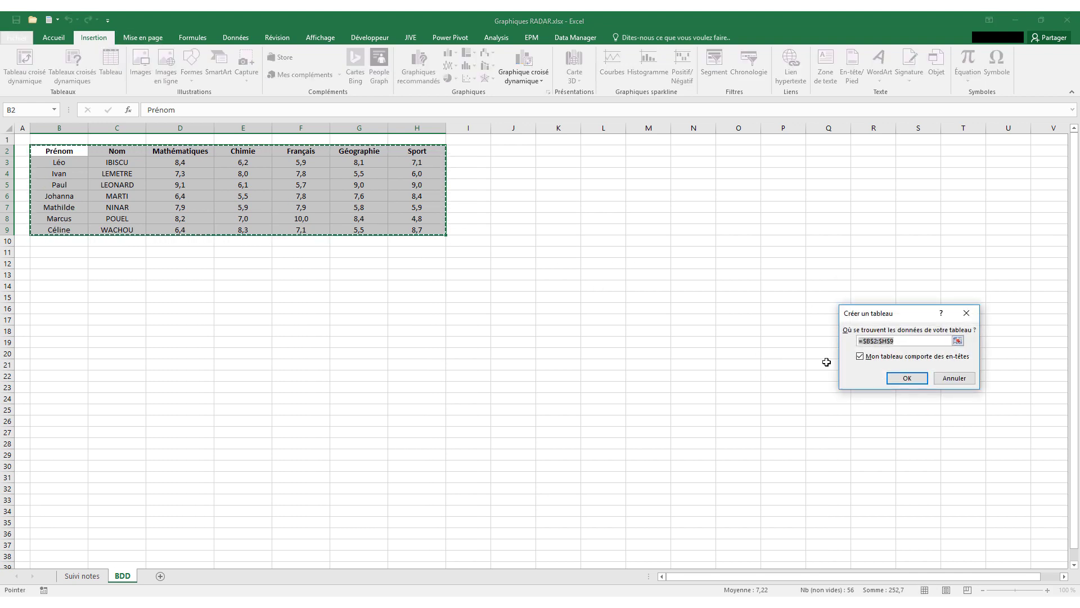
{"action": "left_click", "coordinate": [912, 380]}
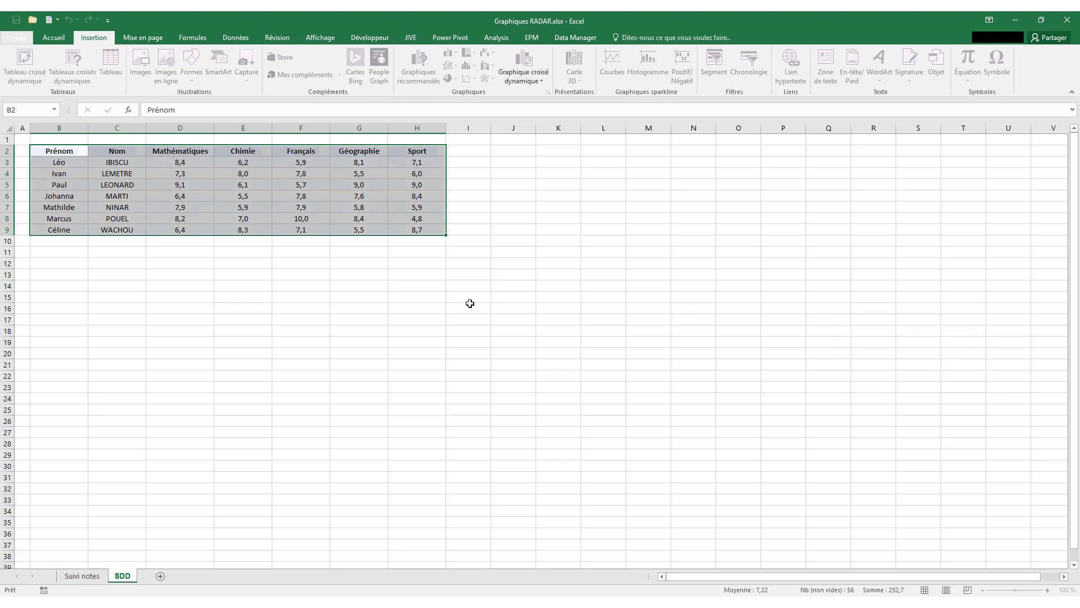
- Look over the dashboard's Moyenne score table, then select C12 on the BDD sheet
{"action": "left_click", "coordinate": [84, 576]}
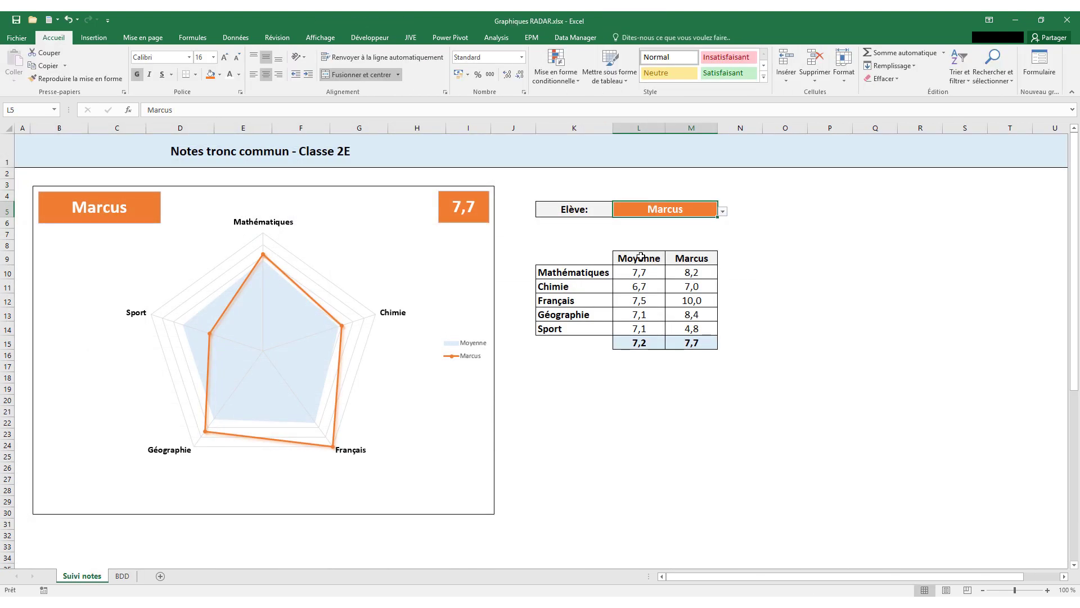
{"action": "left_click_drag", "start_coordinate": [642, 257], "coordinate": [699, 330]}
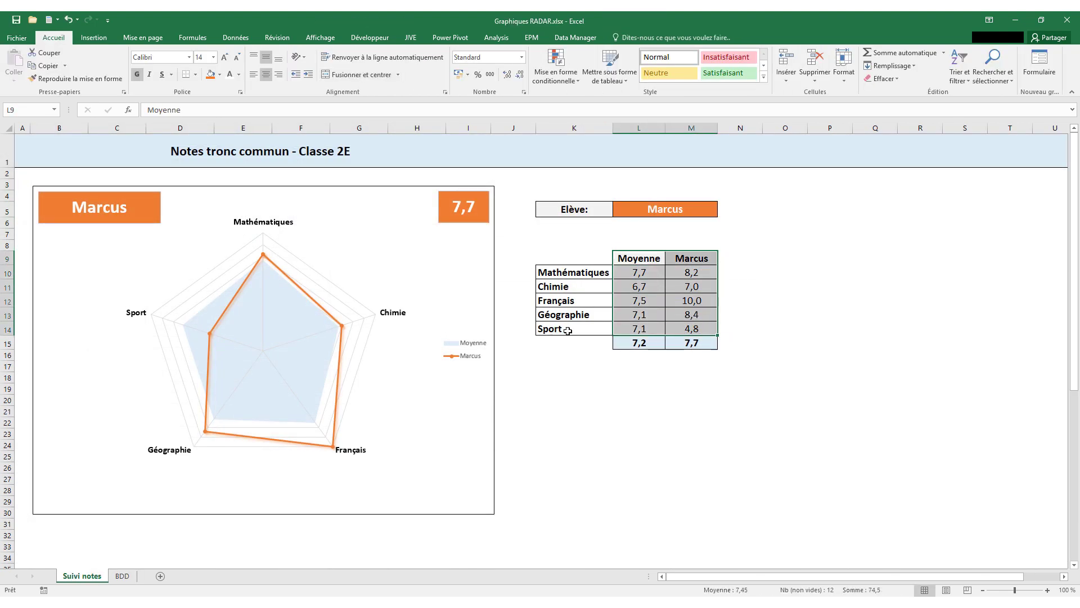
{"action": "left_click", "coordinate": [122, 576]}
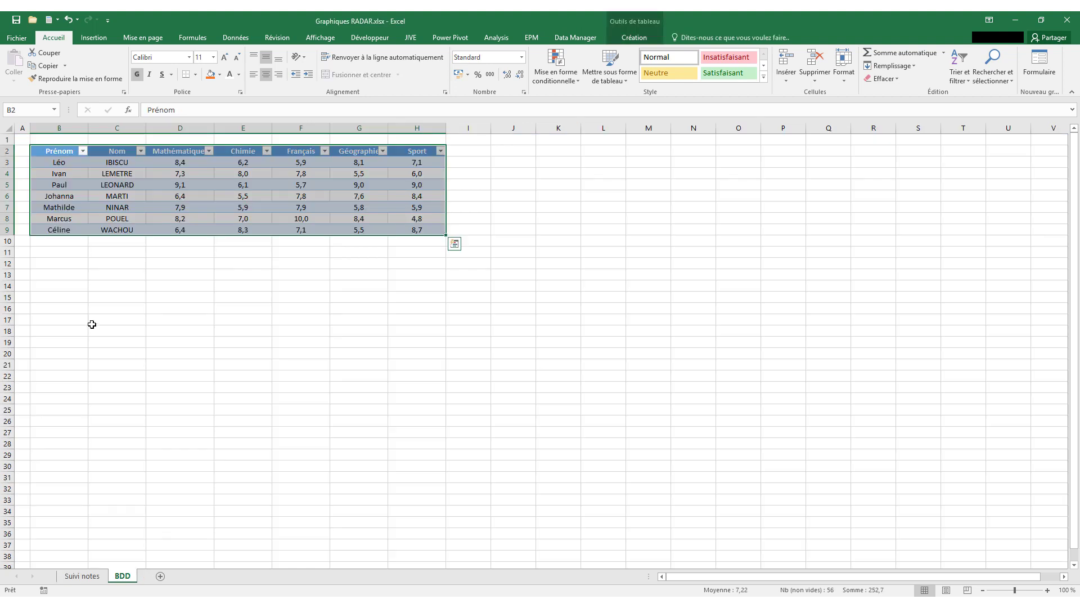
{"action": "left_click", "coordinate": [122, 265]}
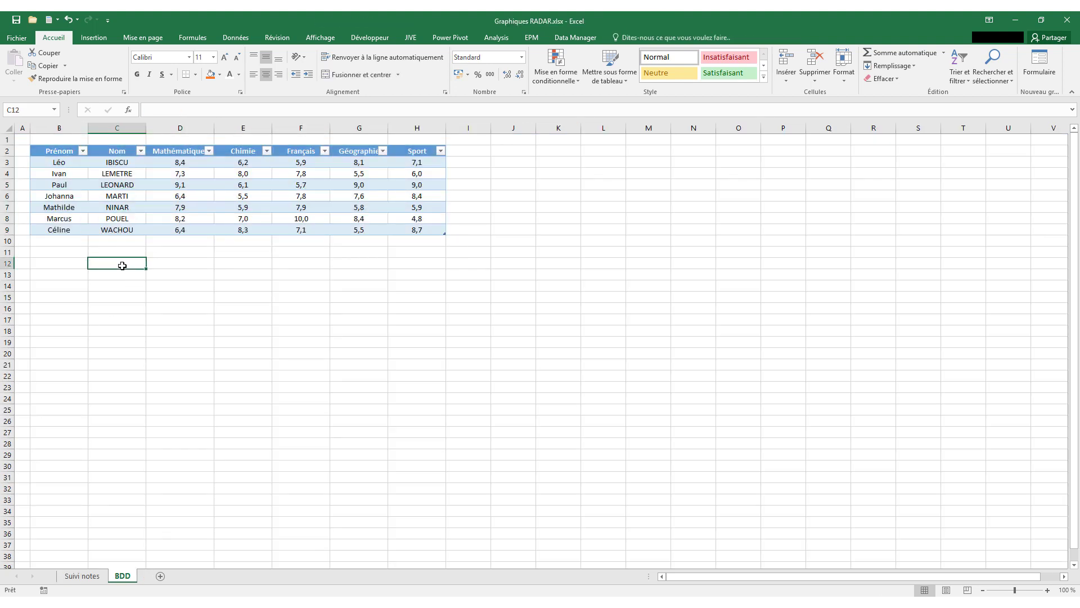
- Enter the labels Moyenne in C12 and Elève in D12
{"action": "type", "text": "Moyenne"}
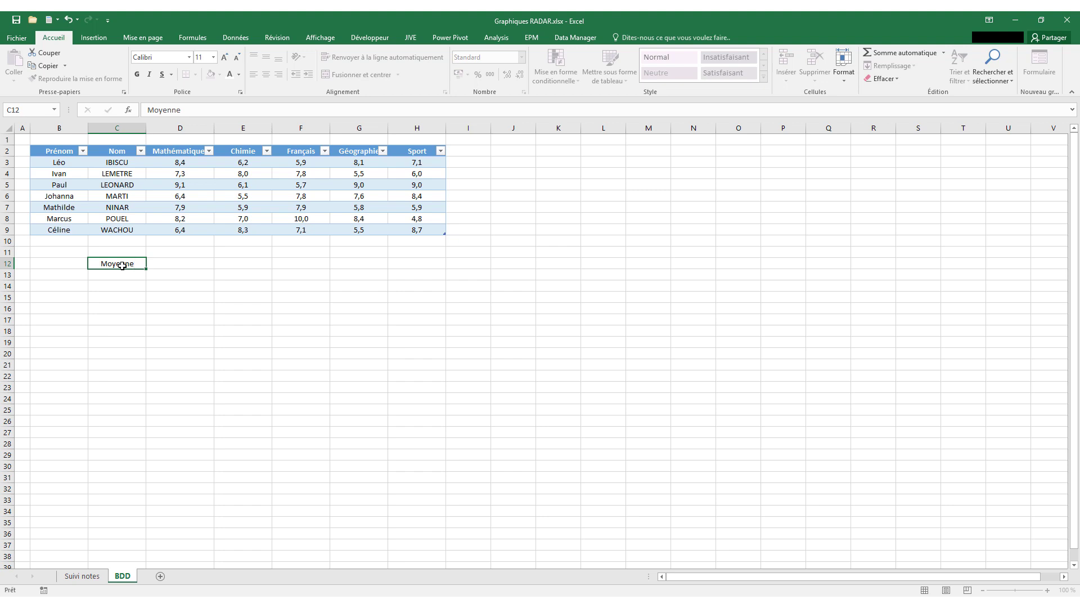
{"action": "key", "text": "Tab"}
{"action": "type", "text": "El"}
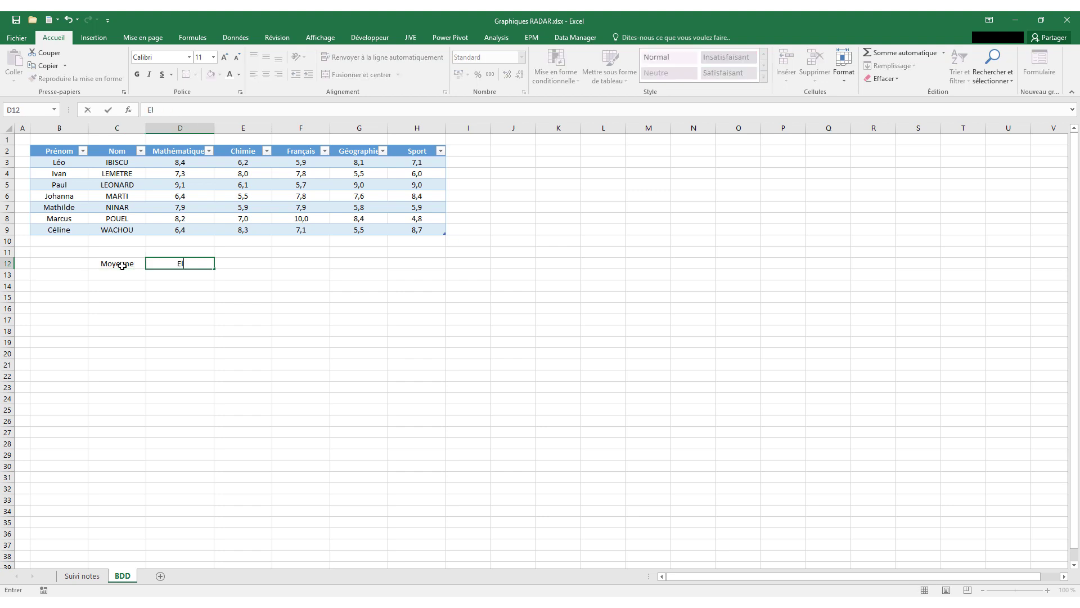
{"action": "type", "text": "ève"}
{"action": "key", "text": "Return"}
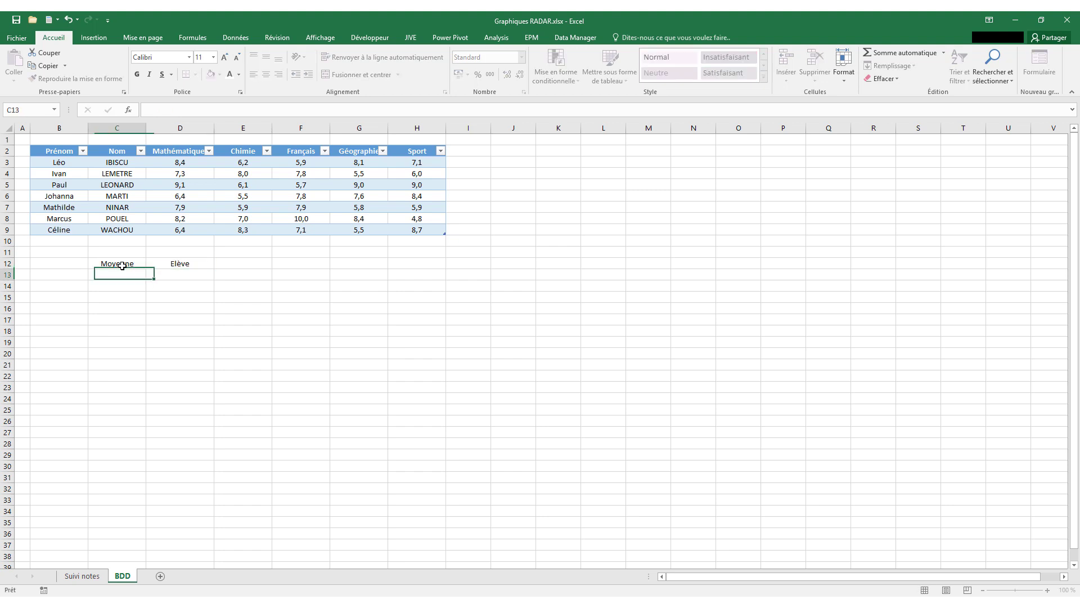
- Start typing Mathématiques in B13, then clear the entry
{"action": "key", "text": "Left"}
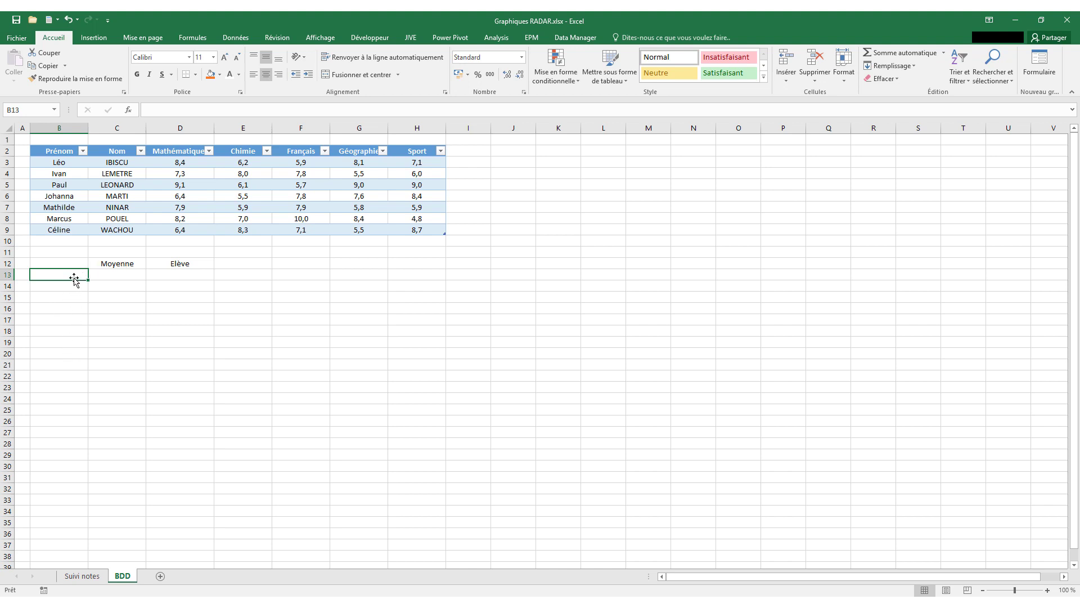
{"action": "type", "text": "Mathé"}
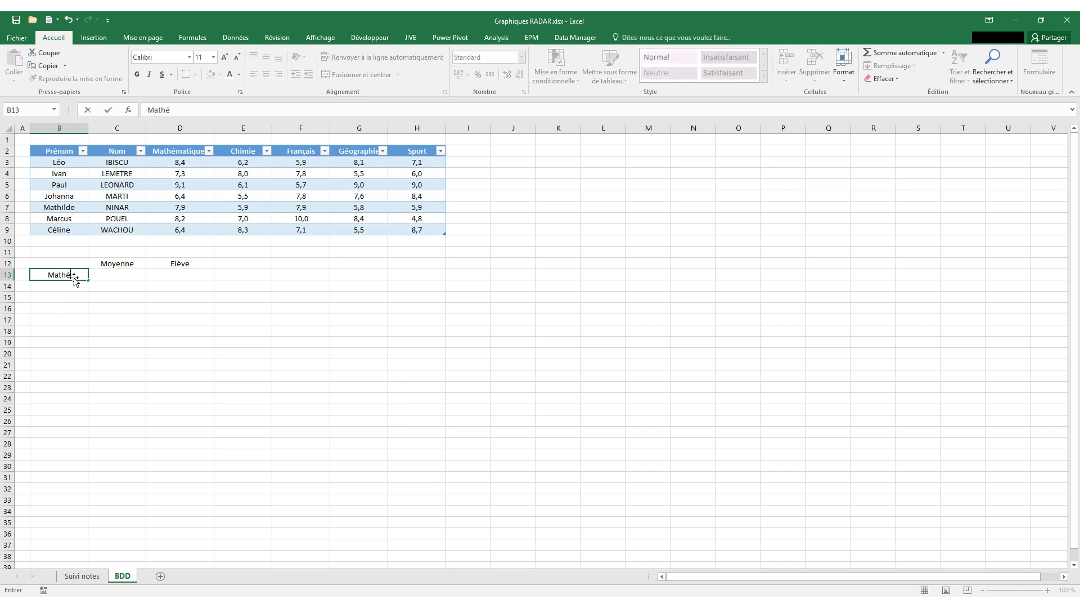
{"action": "type", "text": "matiques"}
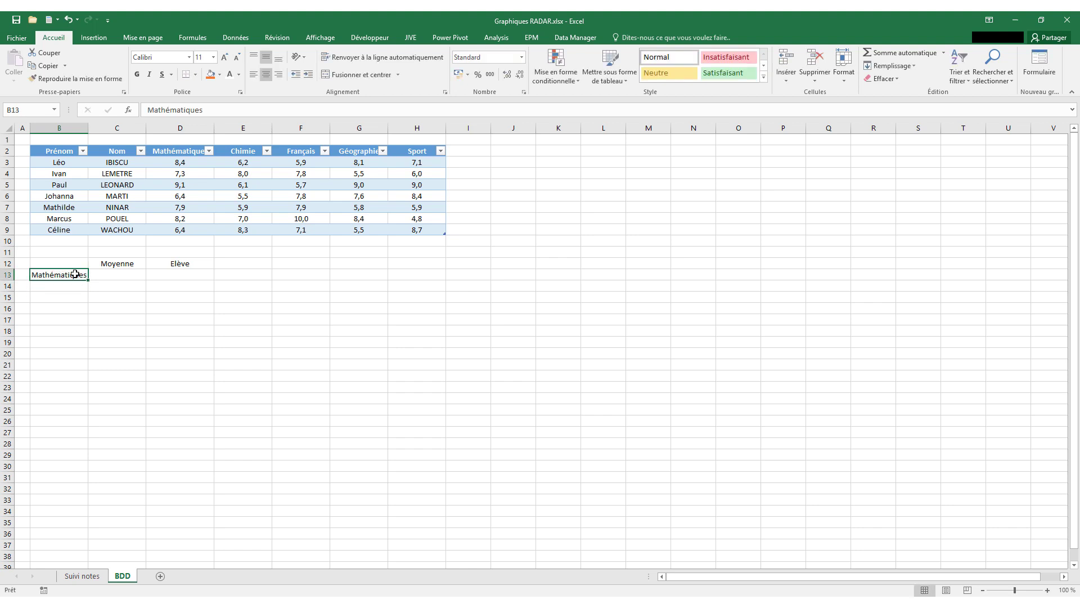
{"action": "key", "text": "Delete"}
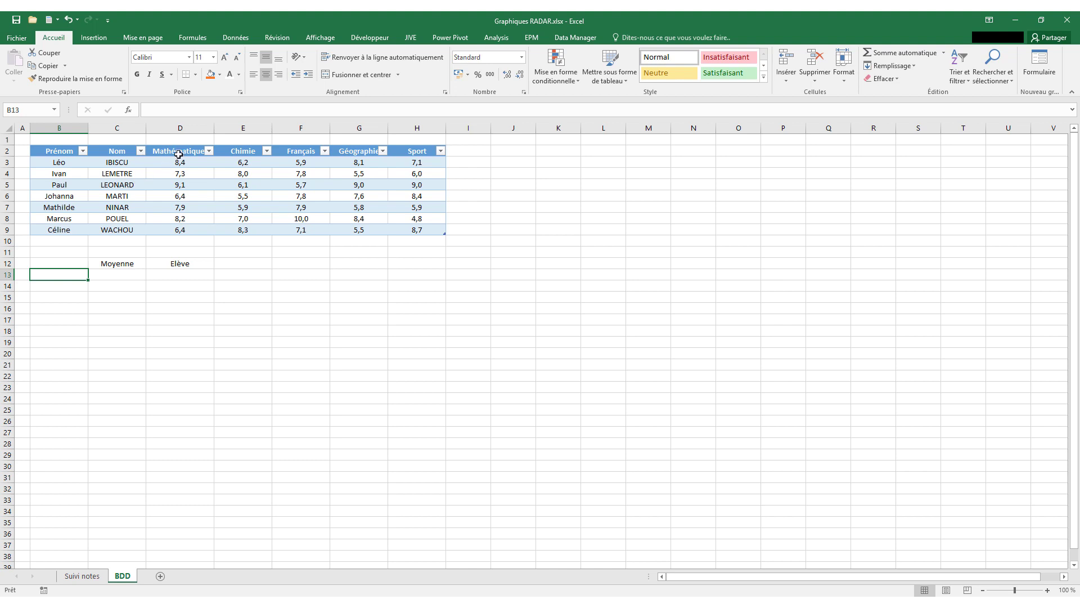
- Copy the subject headers and paste them transposed into B13:B17
{"action": "left_click_drag", "start_coordinate": [180, 151], "coordinate": [393, 153]}
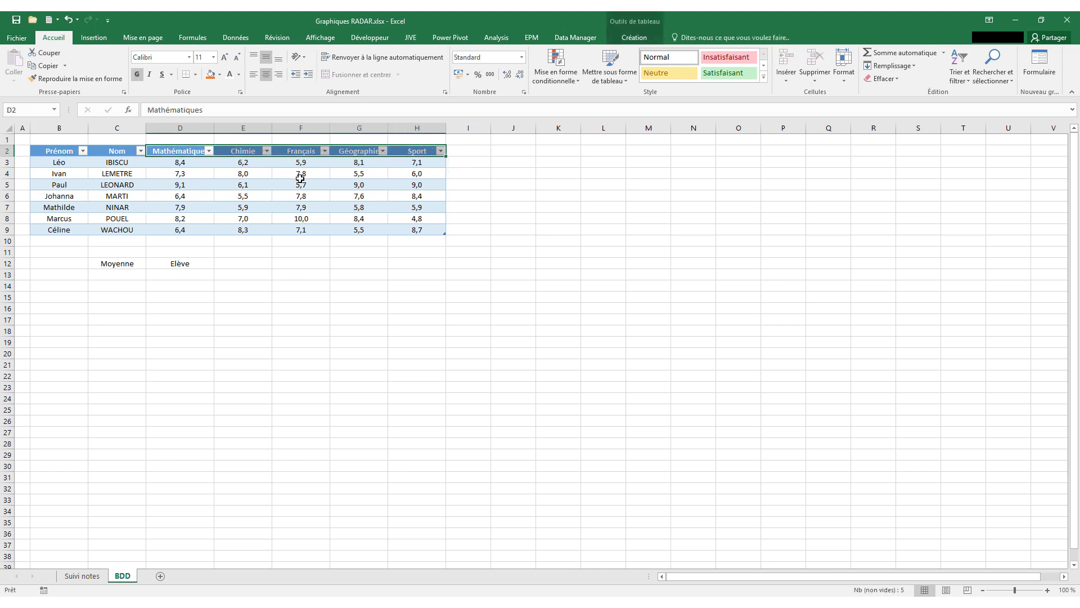
{"action": "key", "text": "ctrl+c"}
{"action": "left_click", "coordinate": [79, 274]}
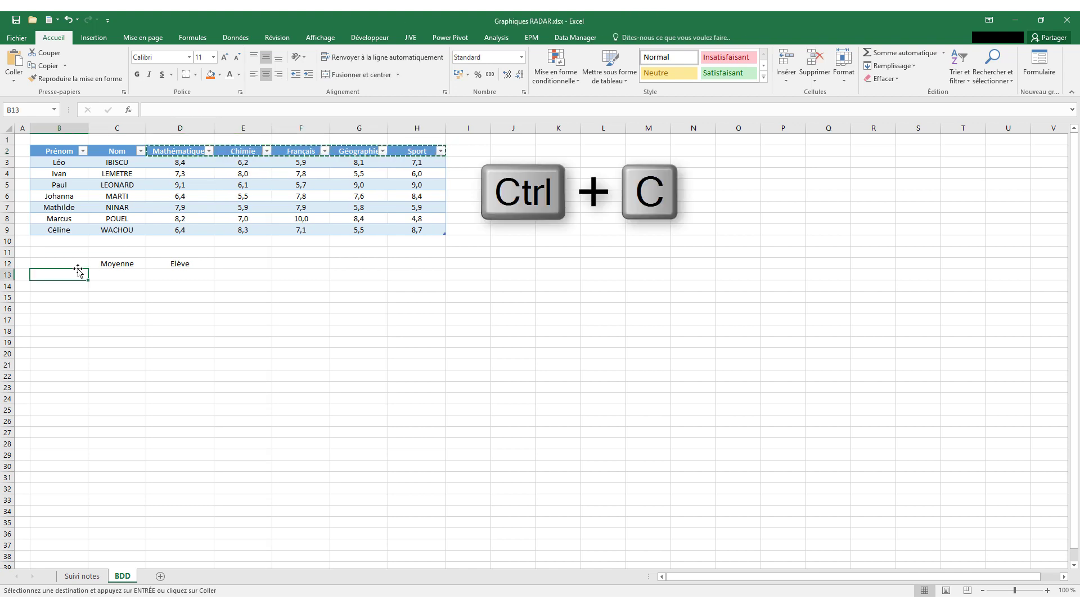
{"action": "left_click", "coordinate": [16, 82]}
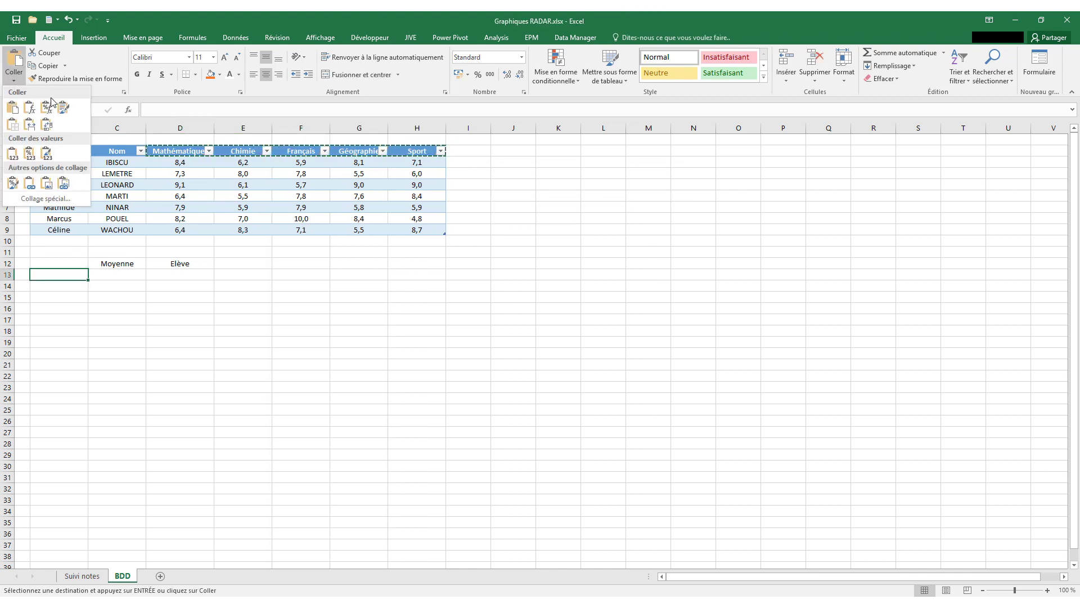
{"action": "left_click", "coordinate": [47, 124]}
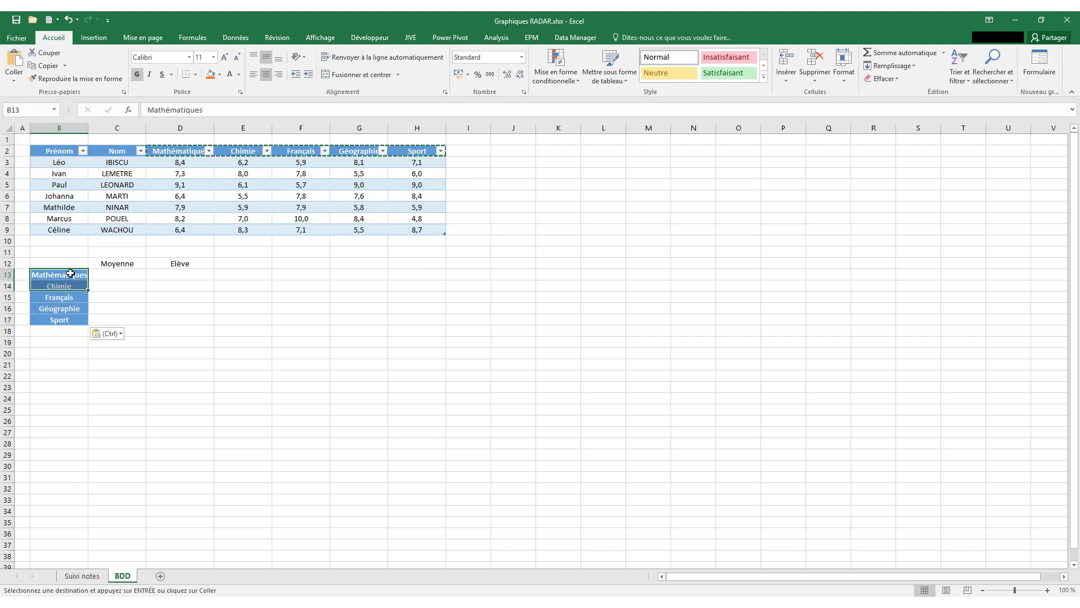
- Review the pasted subject names and select the Moyenne cells beside them
{"action": "left_click", "coordinate": [71, 285]}
{"action": "left_click", "coordinate": [72, 294]}
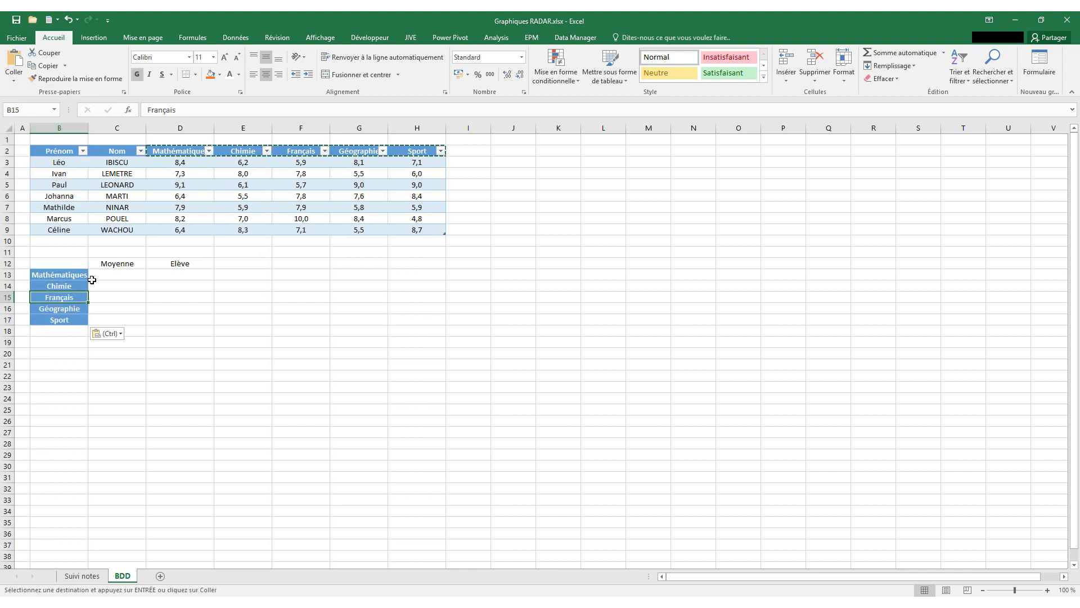
{"action": "left_click", "coordinate": [92, 277]}
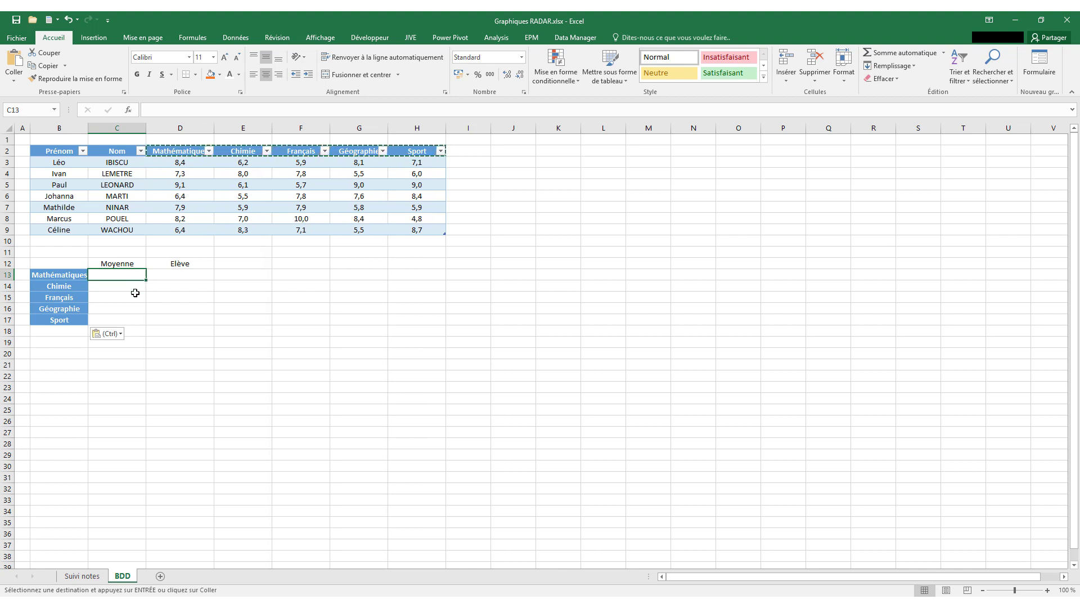
{"action": "left_click_drag", "start_coordinate": [135, 276], "coordinate": [135, 320]}
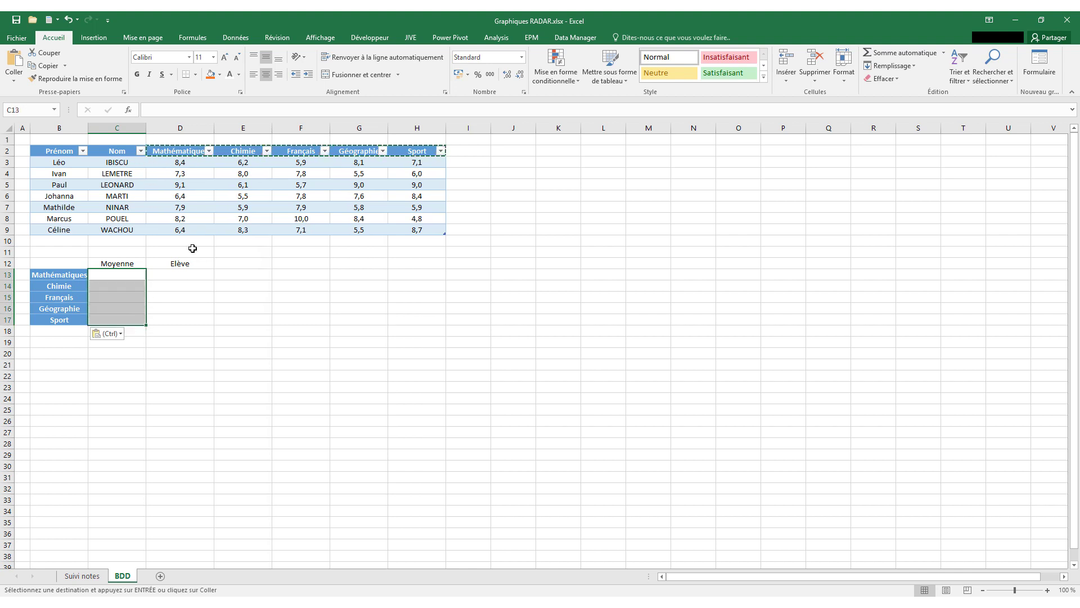
{"action": "left_click", "coordinate": [180, 175]}
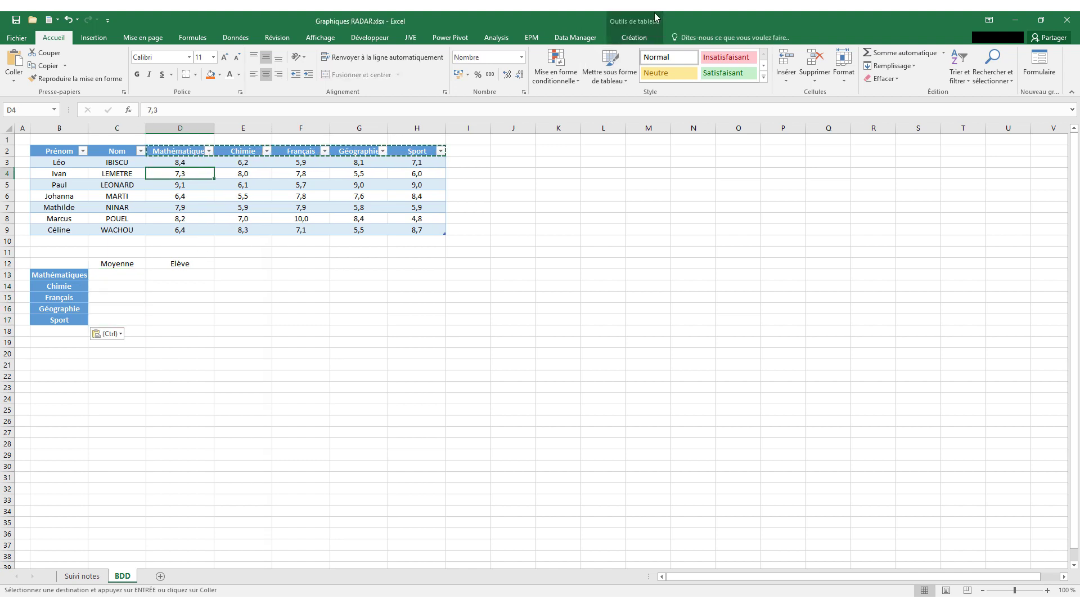
{"action": "left_click", "coordinate": [634, 38]}
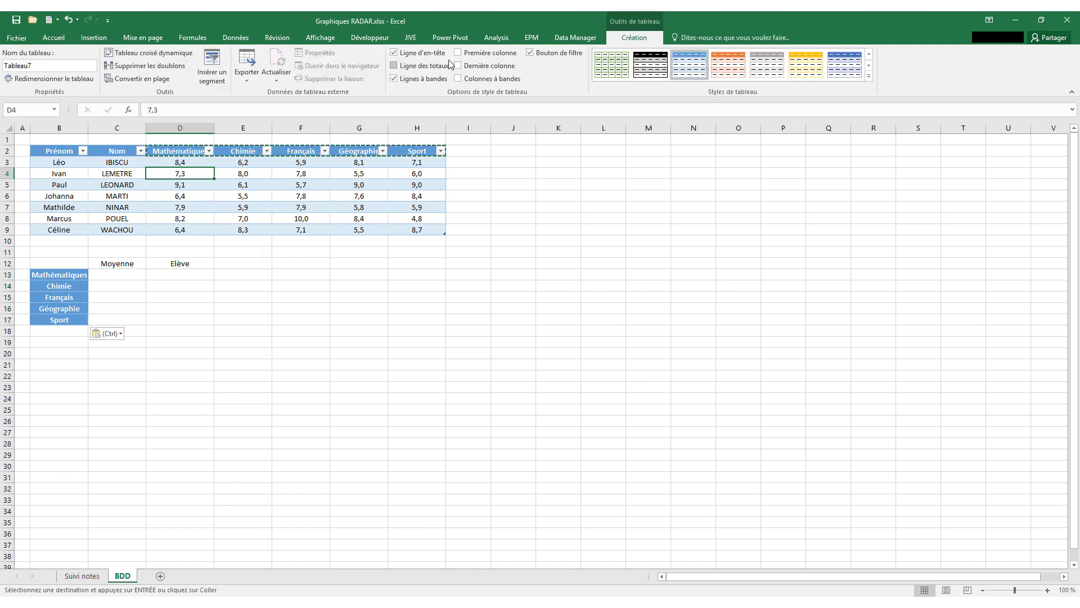
- Add a Total row averaging each subject column from Mathématiques through Sport
{"action": "left_click", "coordinate": [395, 66]}
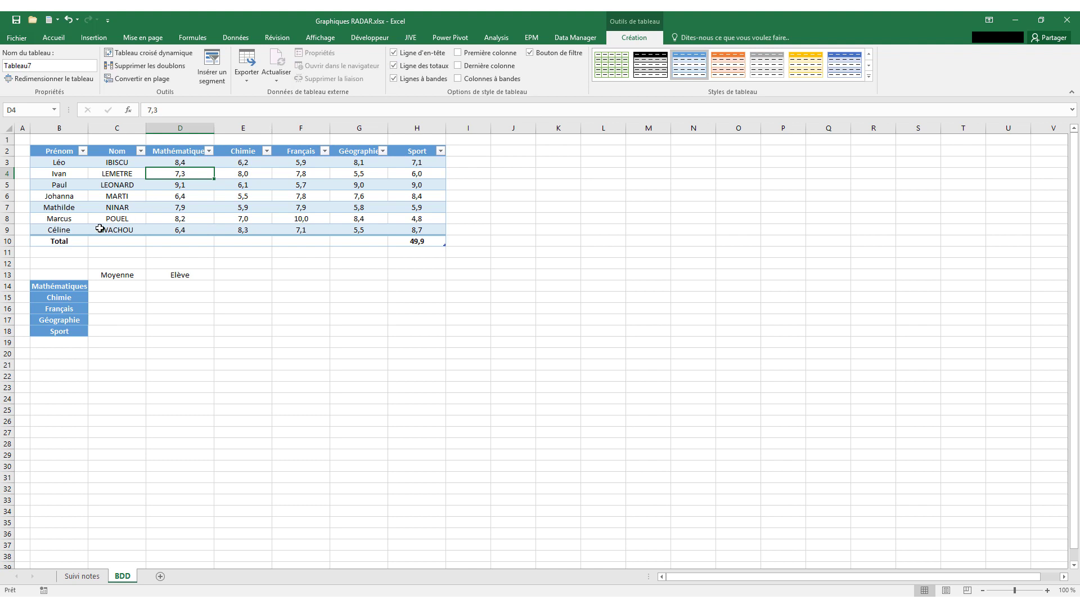
{"action": "left_click", "coordinate": [83, 241]}
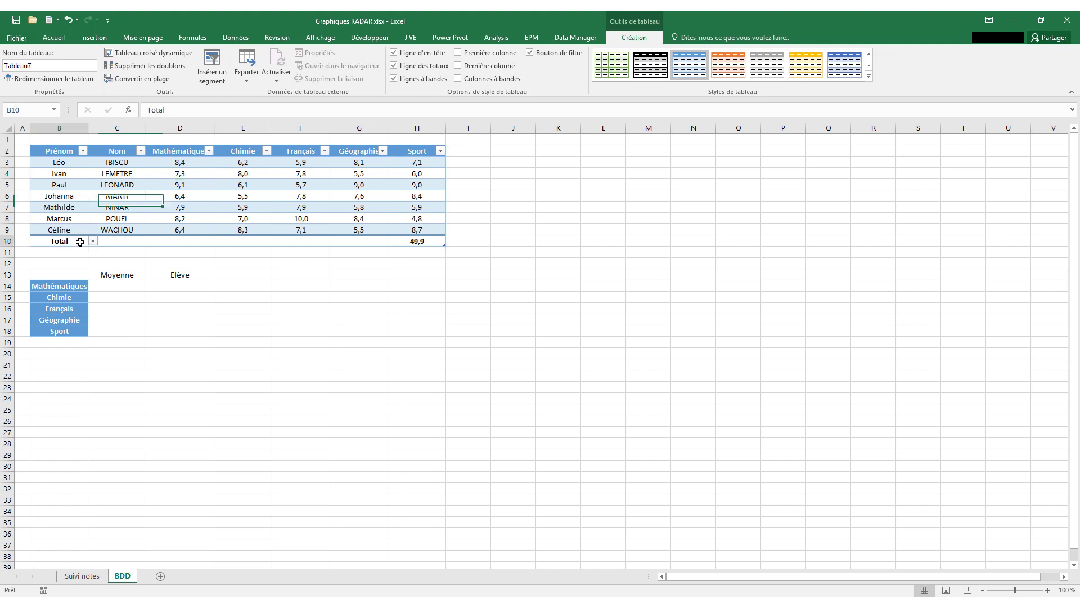
{"action": "left_click", "coordinate": [93, 242]}
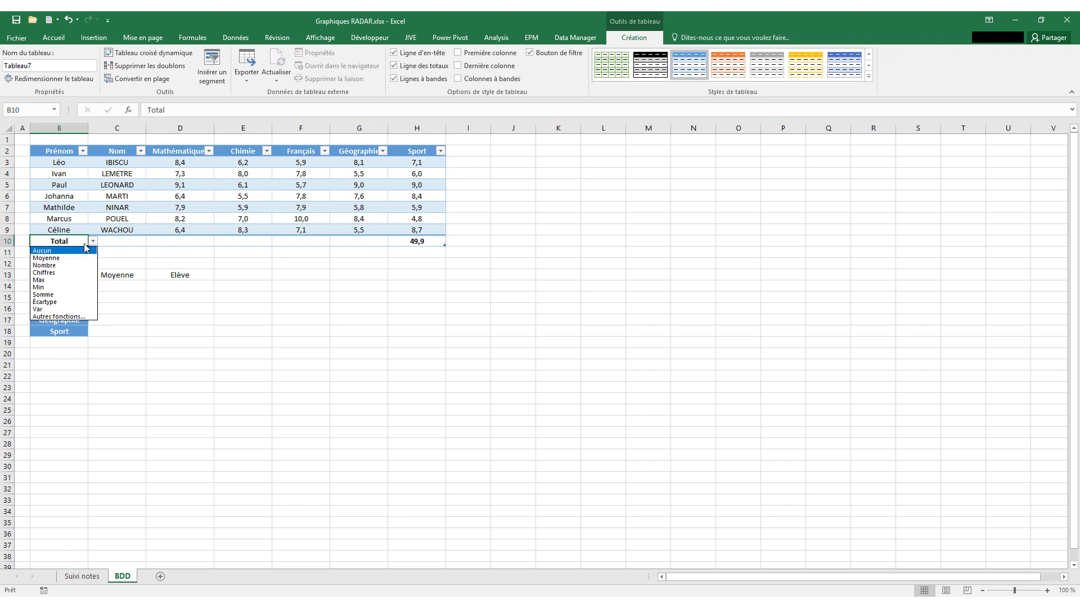
{"action": "left_click", "coordinate": [75, 259]}
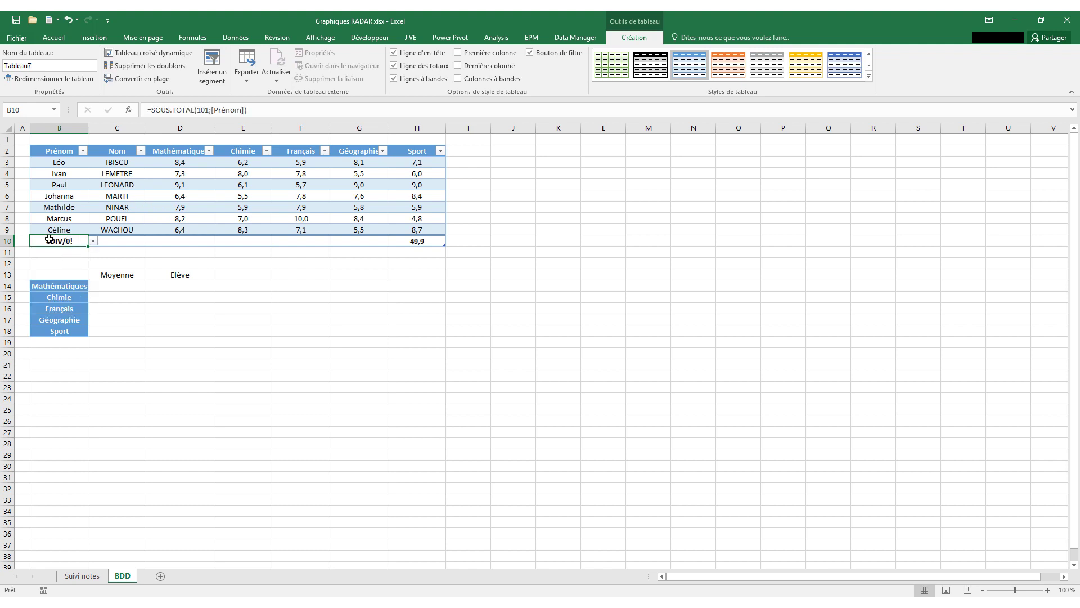
{"action": "left_click_drag", "start_coordinate": [88, 247], "coordinate": [190, 244]}
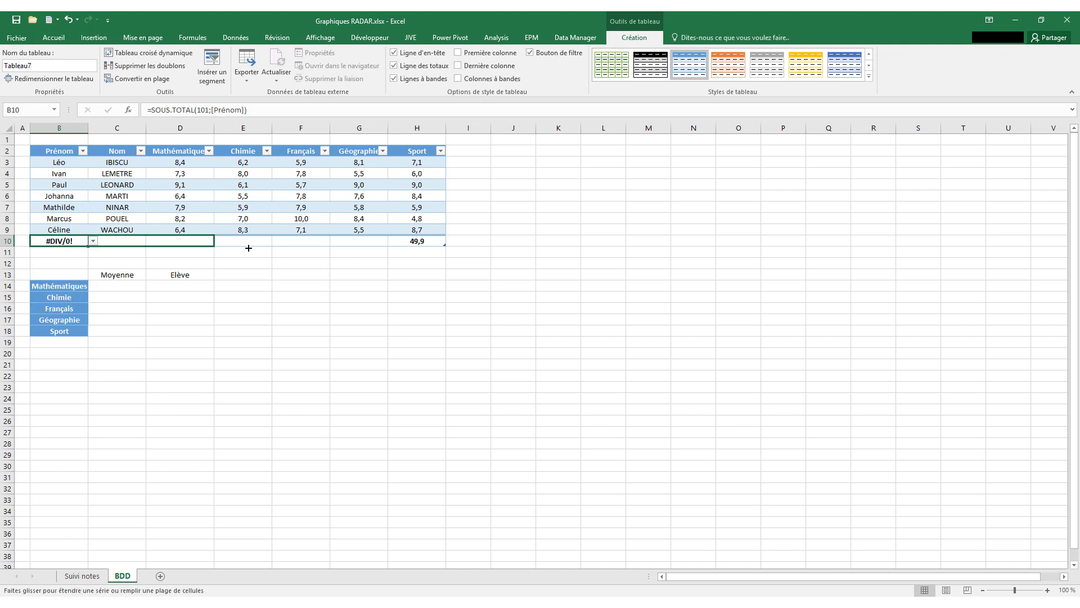
{"action": "left_click_drag", "start_coordinate": [248, 247], "coordinate": [316, 249]}
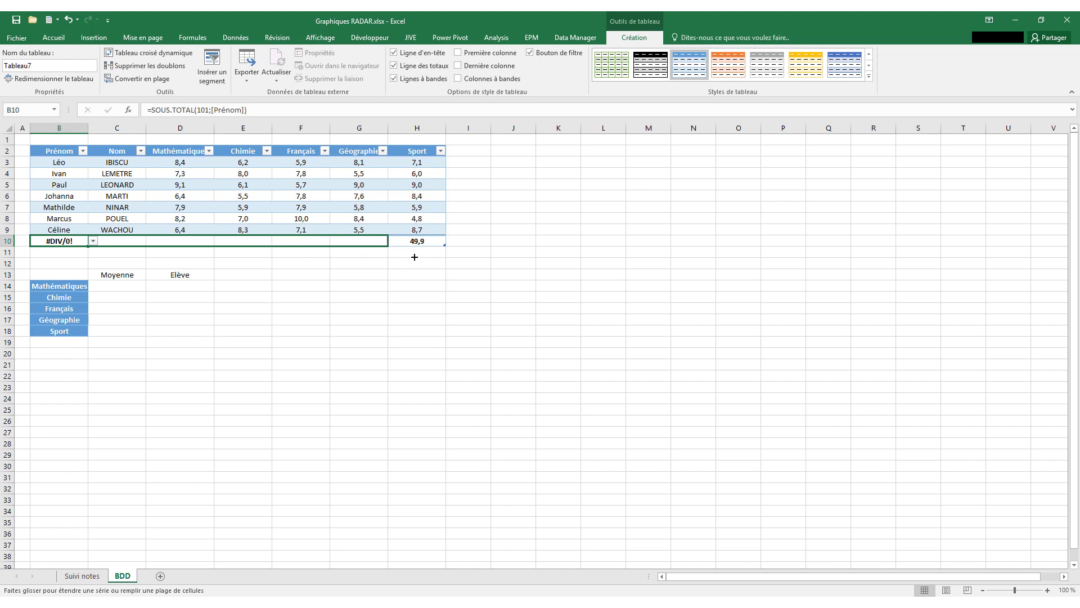
{"action": "left_click_drag", "start_coordinate": [395, 260], "coordinate": [442, 249]}
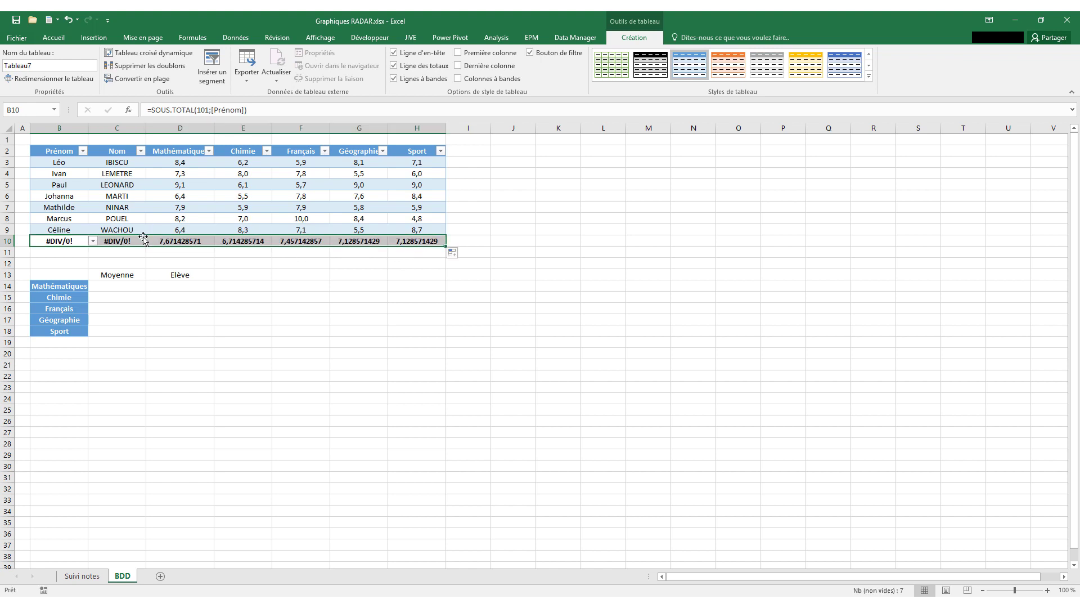
- Clear the #DIV/0! totals under Prénom and Nom and select the five subject averages
{"action": "left_click_drag", "start_coordinate": [135, 241], "coordinate": [73, 241]}
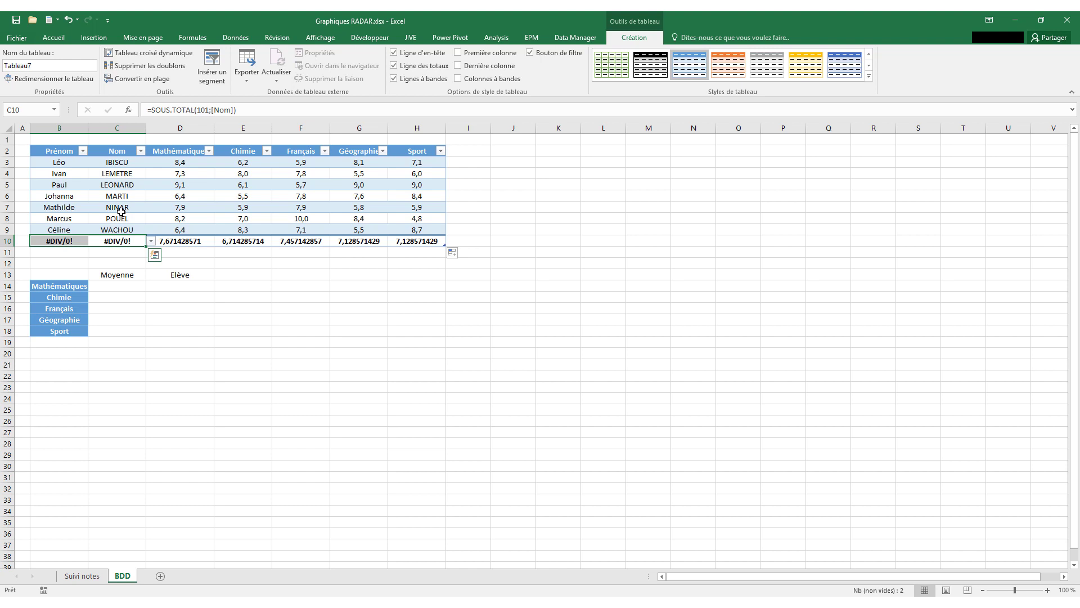
{"action": "key", "text": "Delete"}
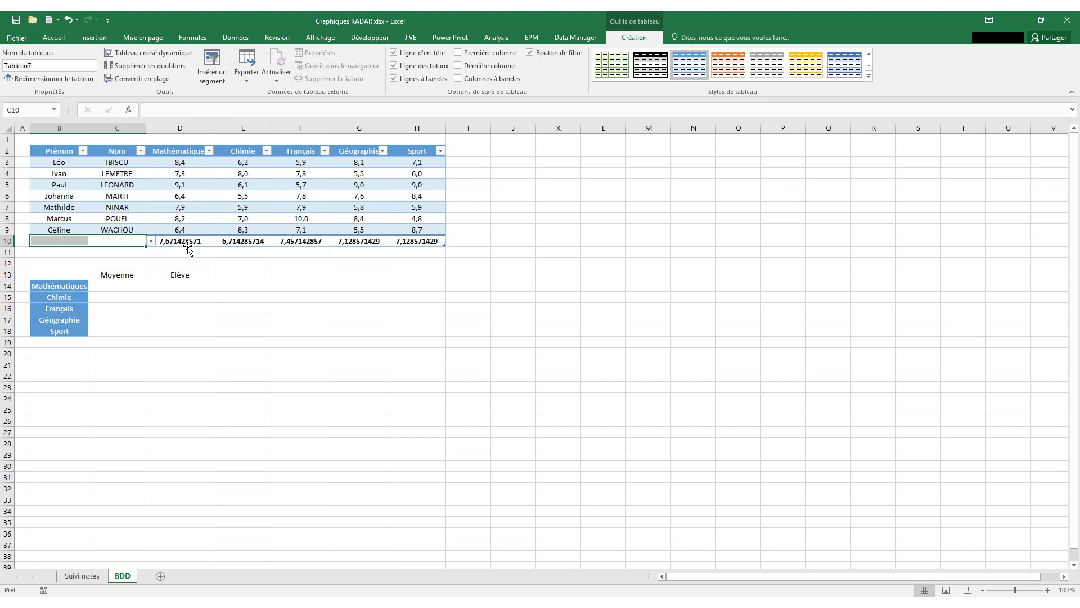
{"action": "left_click_drag", "start_coordinate": [187, 242], "coordinate": [417, 242]}
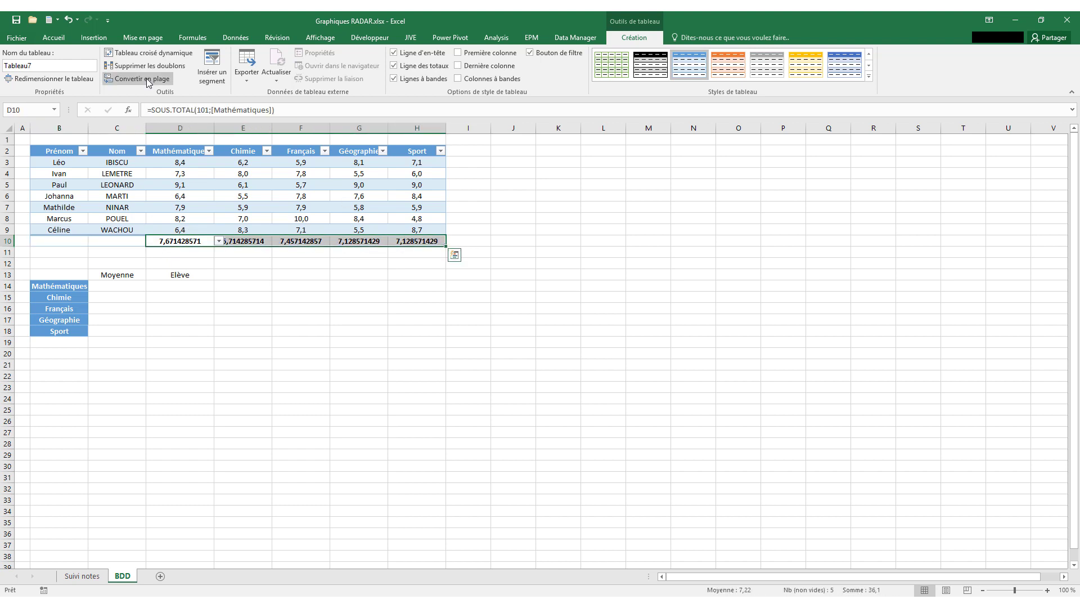
- Format the Total row averages as Nombre with one decimal place
{"action": "left_click", "coordinate": [63, 38]}
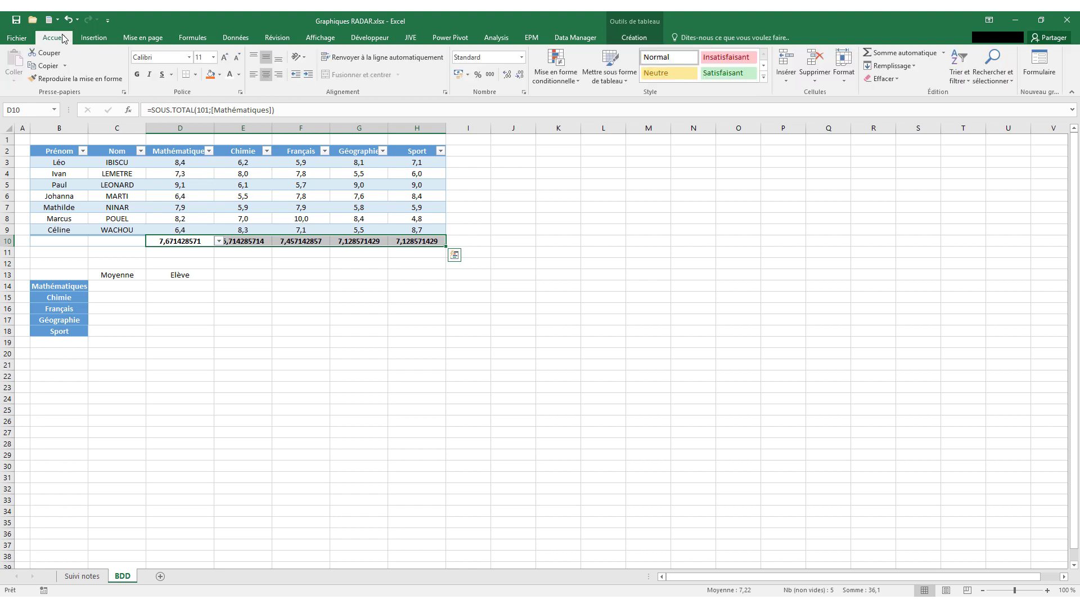
{"action": "left_click", "coordinate": [522, 56]}
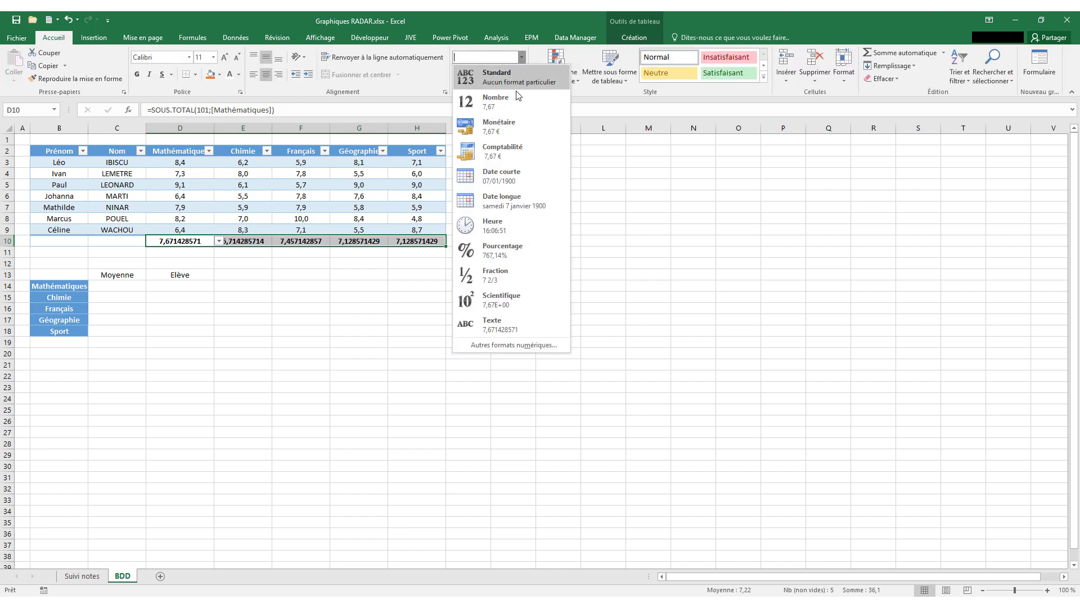
{"action": "left_click", "coordinate": [510, 100]}
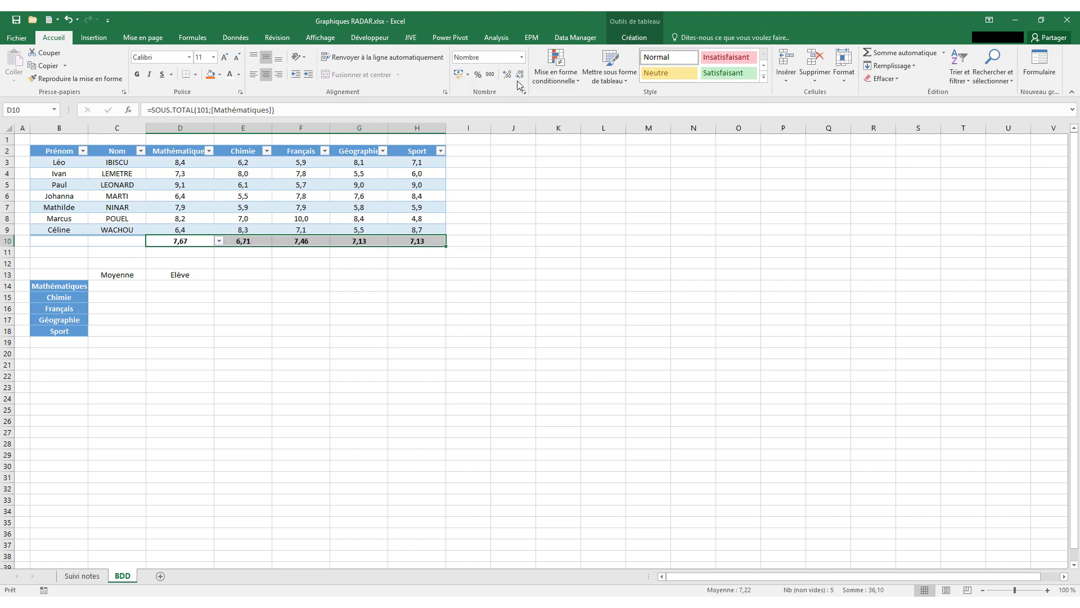
{"action": "left_click", "coordinate": [520, 75]}
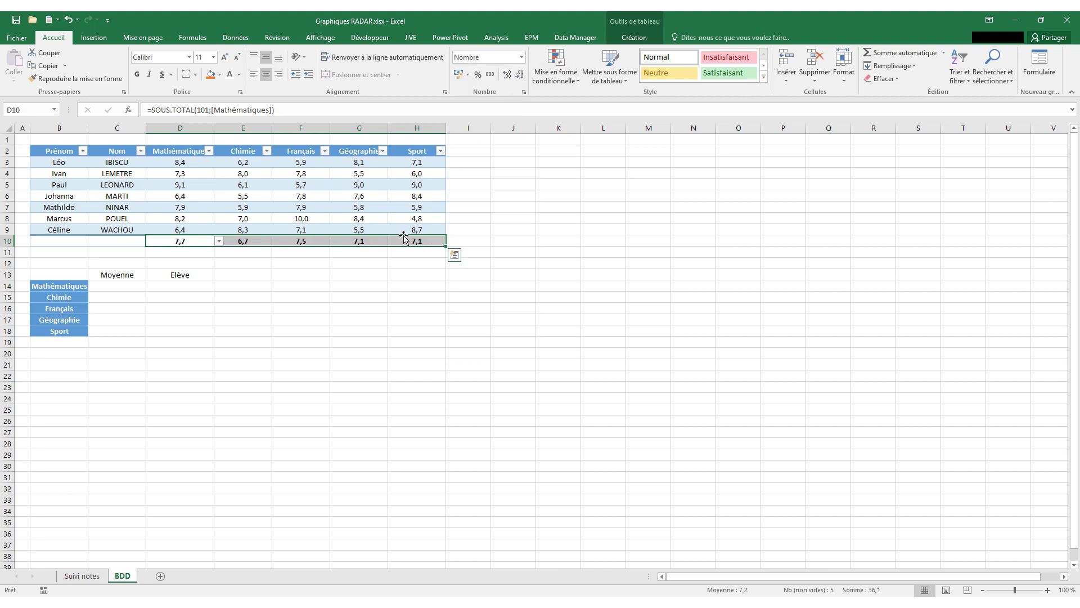
- Reselect the five subject averages in the Total row
{"action": "left_click", "coordinate": [138, 288]}
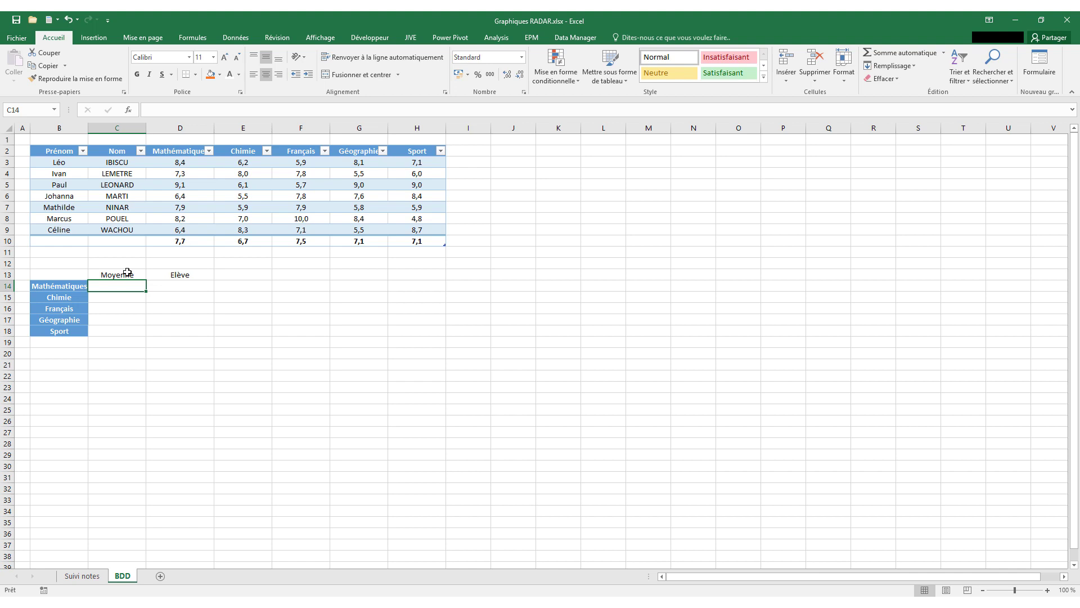
{"action": "left_click_drag", "start_coordinate": [180, 241], "coordinate": [417, 241]}
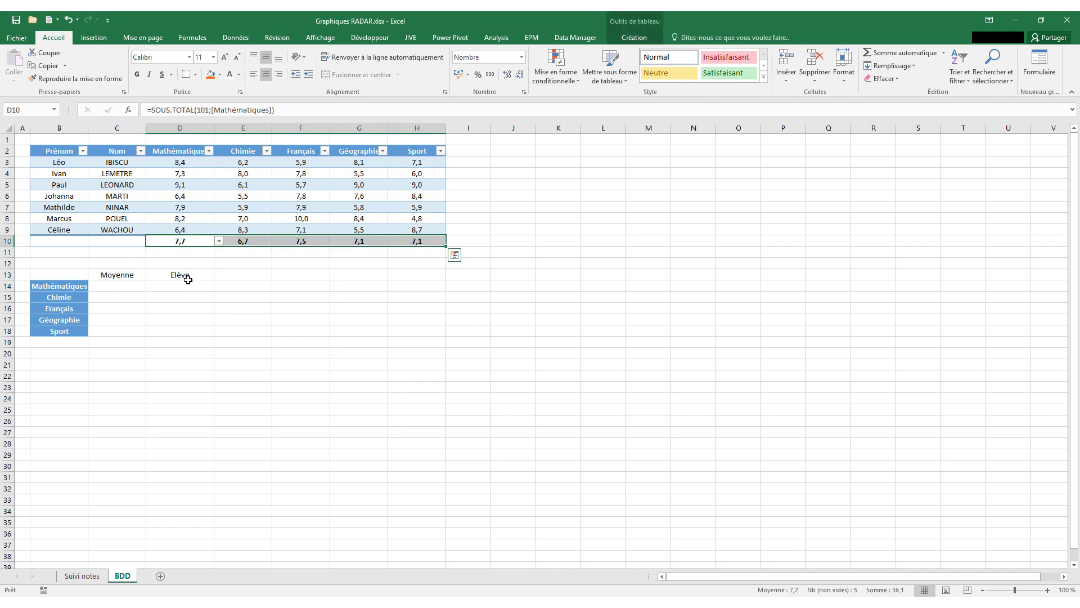
{"action": "left_click", "coordinate": [172, 240]}
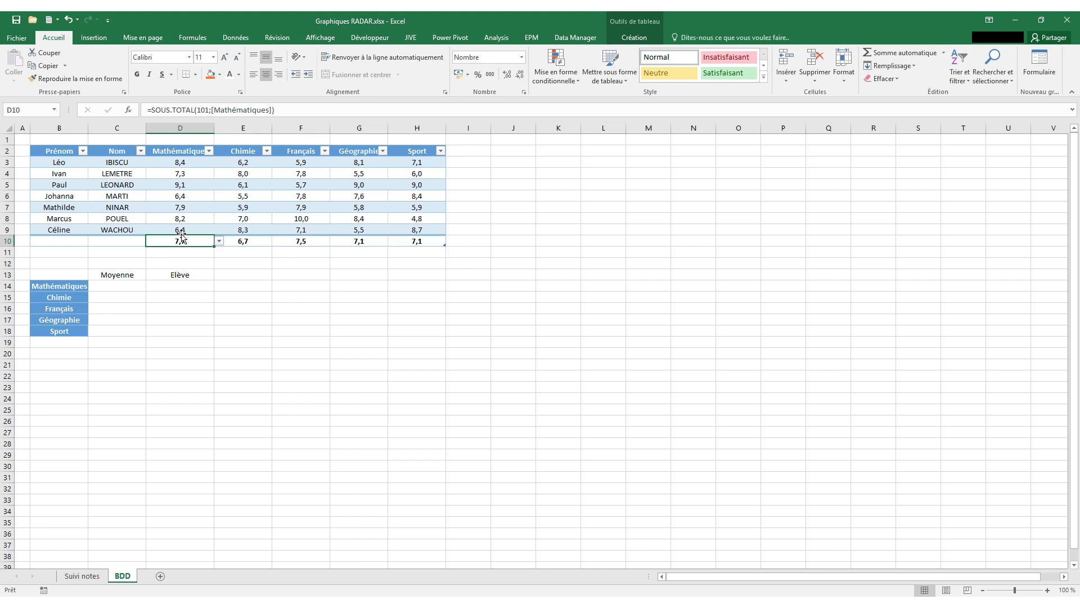
{"action": "left_click_drag", "start_coordinate": [183, 238], "coordinate": [435, 246]}
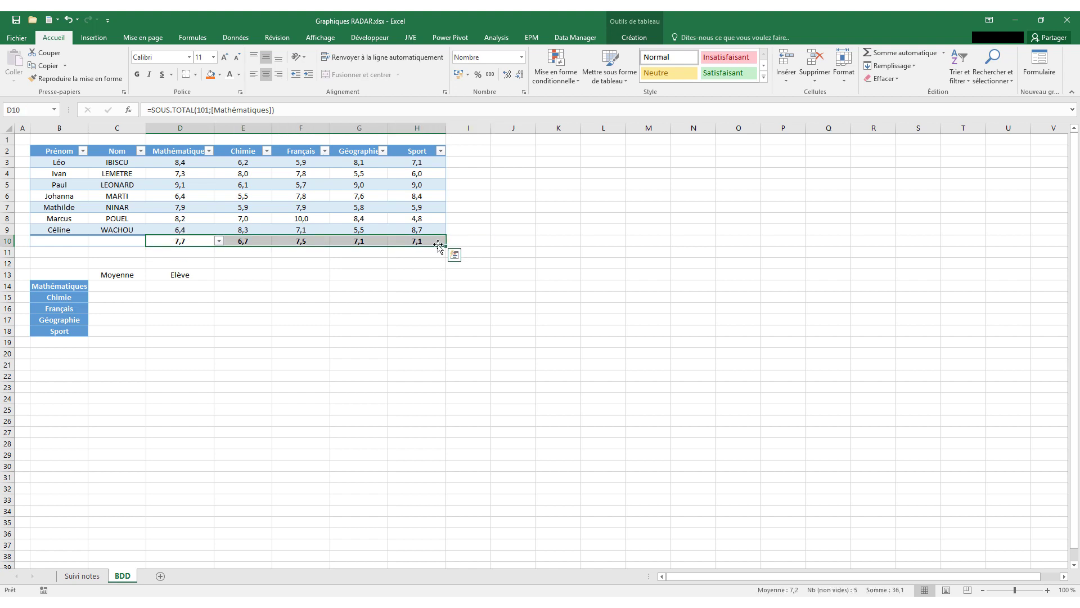
- Copy the five subject averages and paste them transposed under Moyenne
{"action": "key", "text": "ctrl+c"}
{"action": "left_click", "coordinate": [113, 285]}
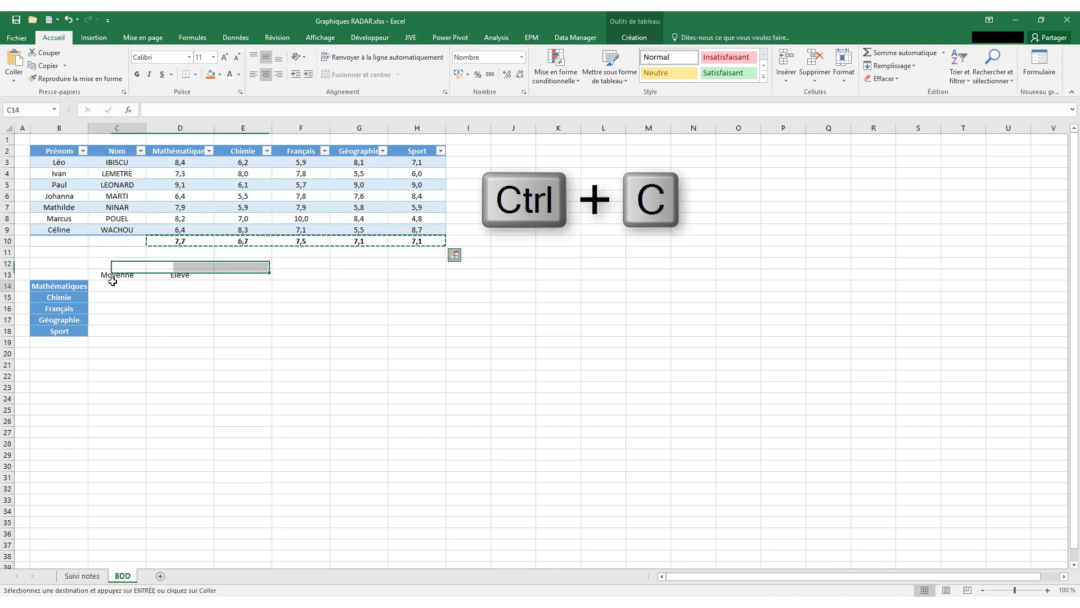
{"action": "left_click", "coordinate": [13, 81]}
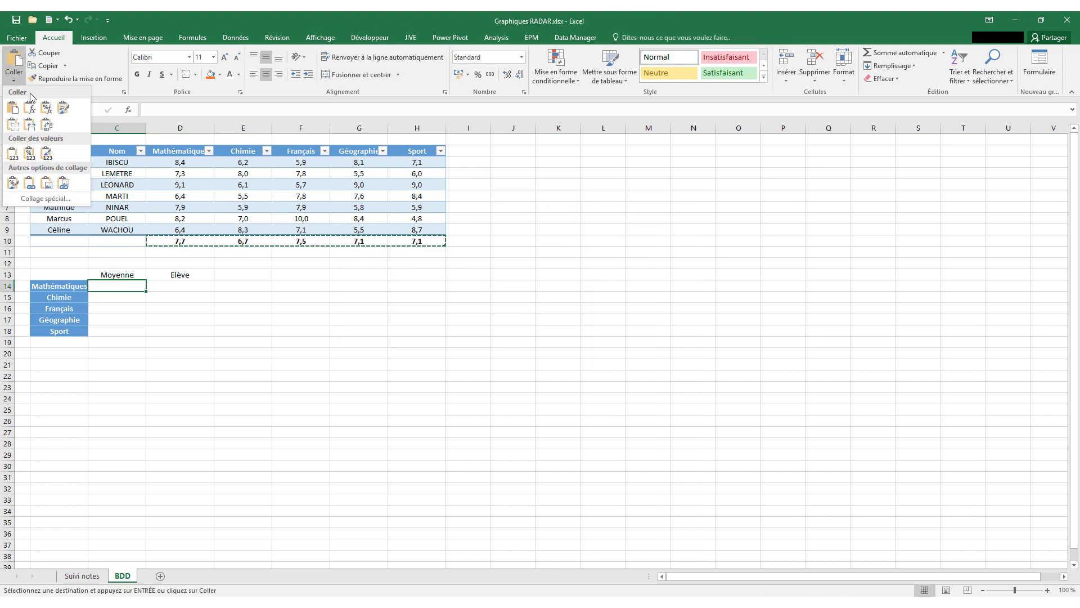
{"action": "left_click", "coordinate": [47, 125]}
{"action": "left_click", "coordinate": [125, 275]}
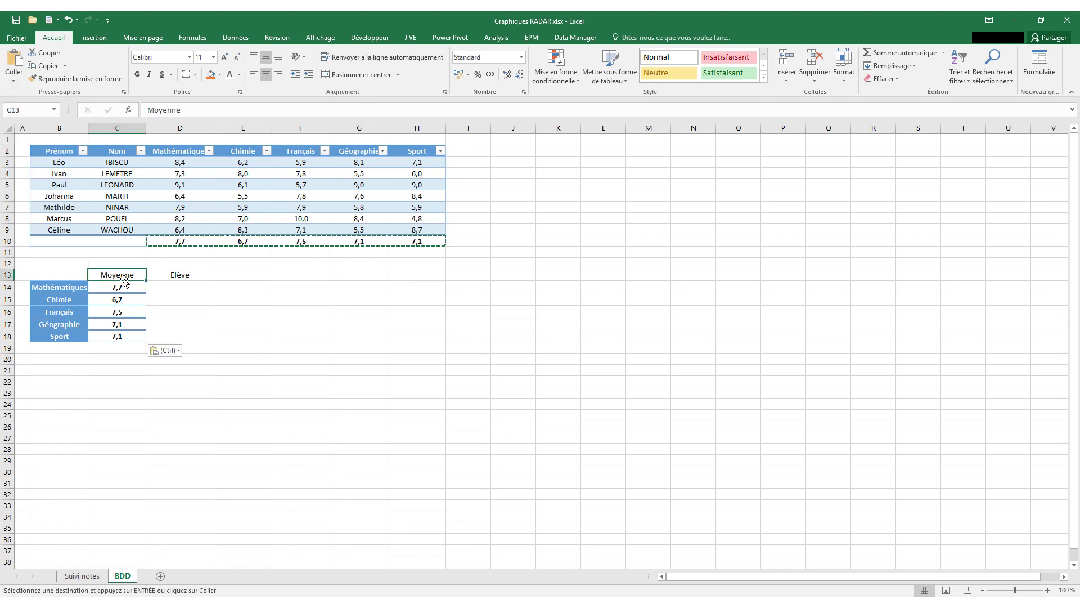
- Give the subject labels and averages plain formatting and show the averages to one decimal
{"action": "left_click", "coordinate": [33, 79]}
{"action": "left_click_drag", "start_coordinate": [67, 286], "coordinate": [137, 332]}
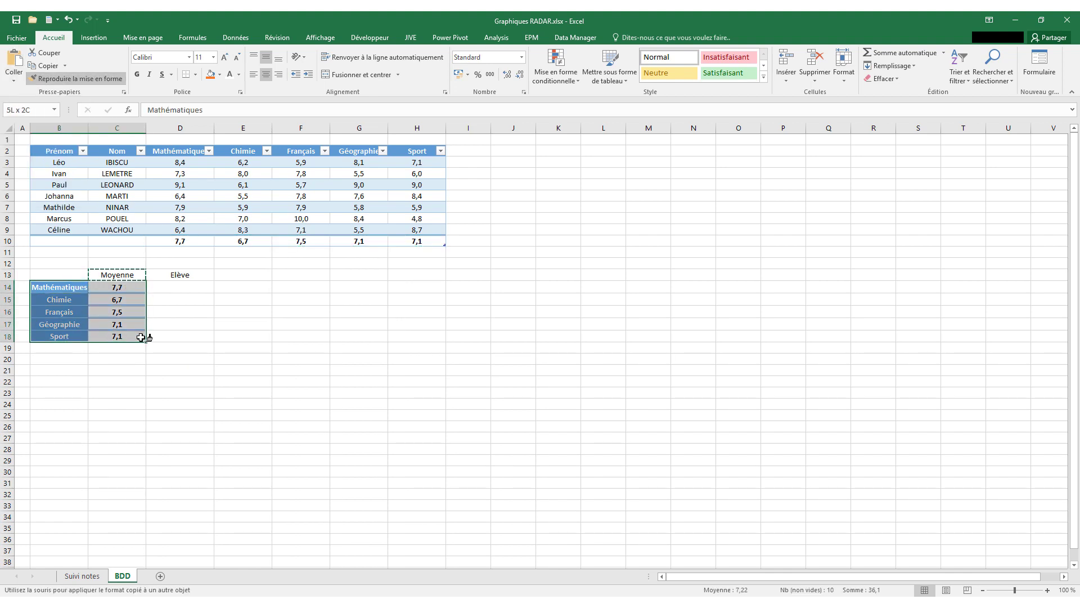
{"action": "left_click", "coordinate": [120, 276]}
{"action": "left_click_drag", "start_coordinate": [111, 287], "coordinate": [116, 331]}
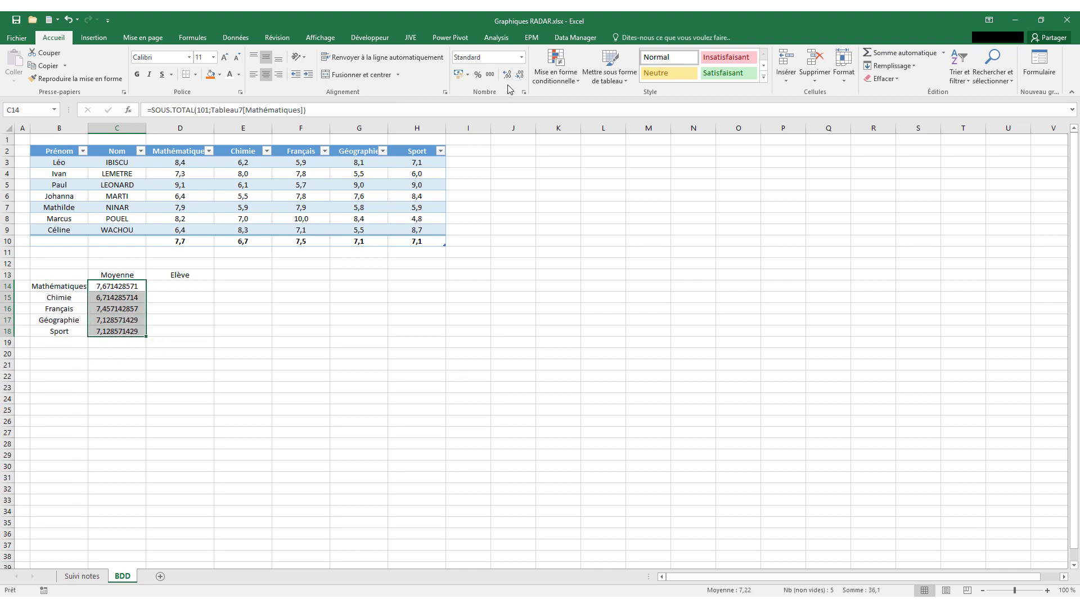
{"action": "left_click", "coordinate": [521, 57]}
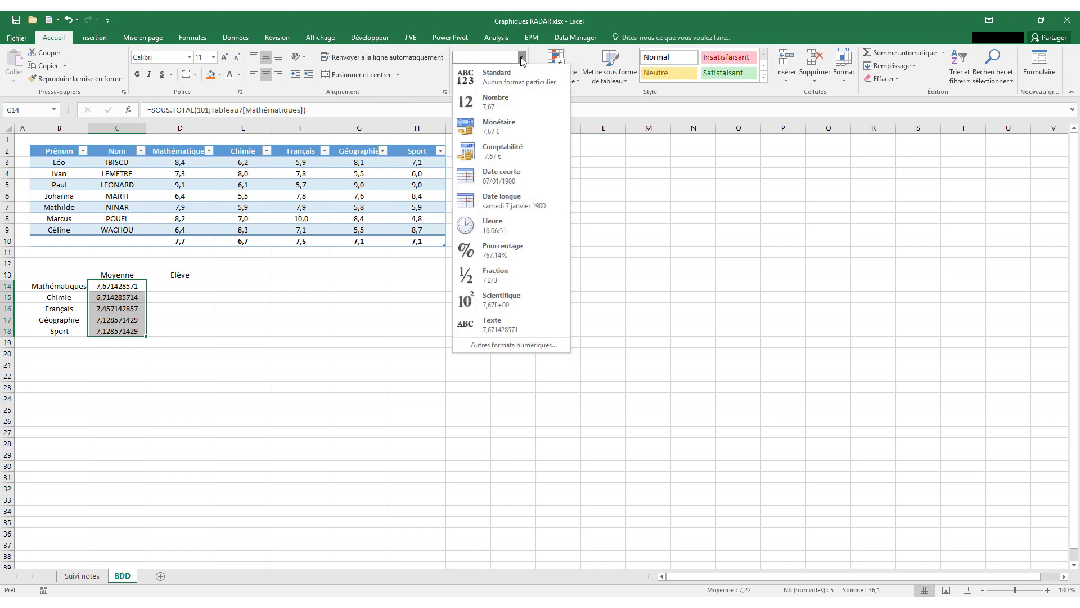
{"action": "left_click", "coordinate": [513, 98]}
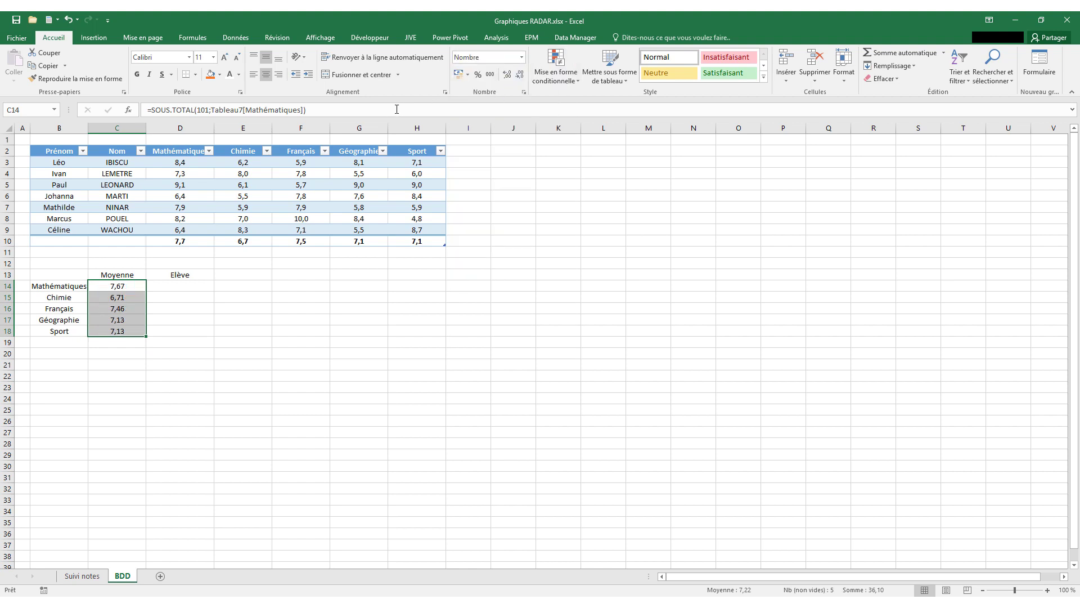
{"action": "left_click", "coordinate": [521, 75]}
- Review the subject labels and select the Elève heading cell D13
{"action": "left_click", "coordinate": [173, 290]}
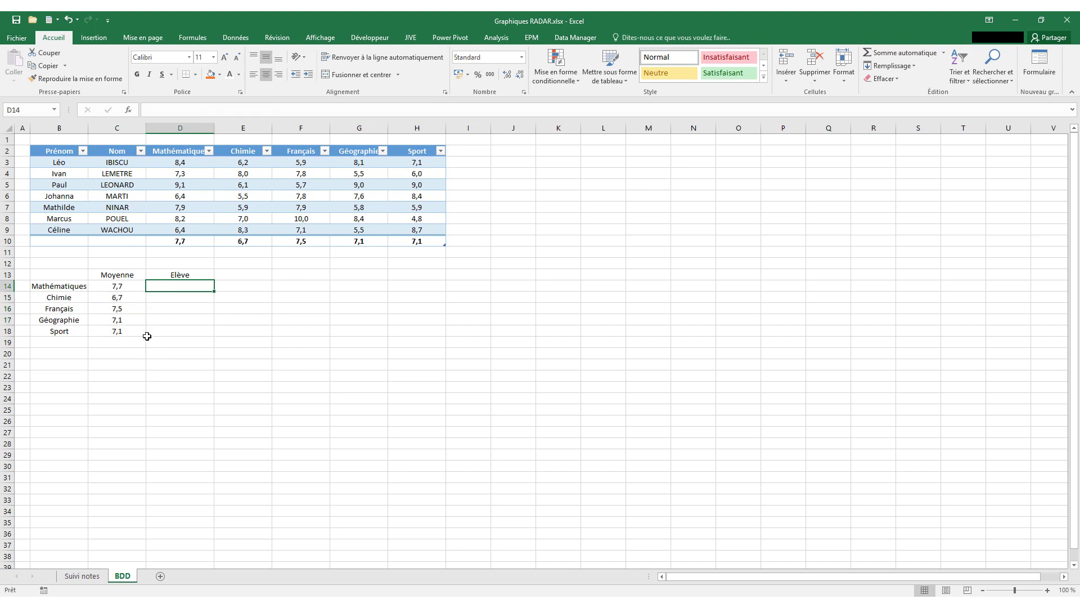
{"action": "left_click_drag", "start_coordinate": [72, 283], "coordinate": [84, 330]}
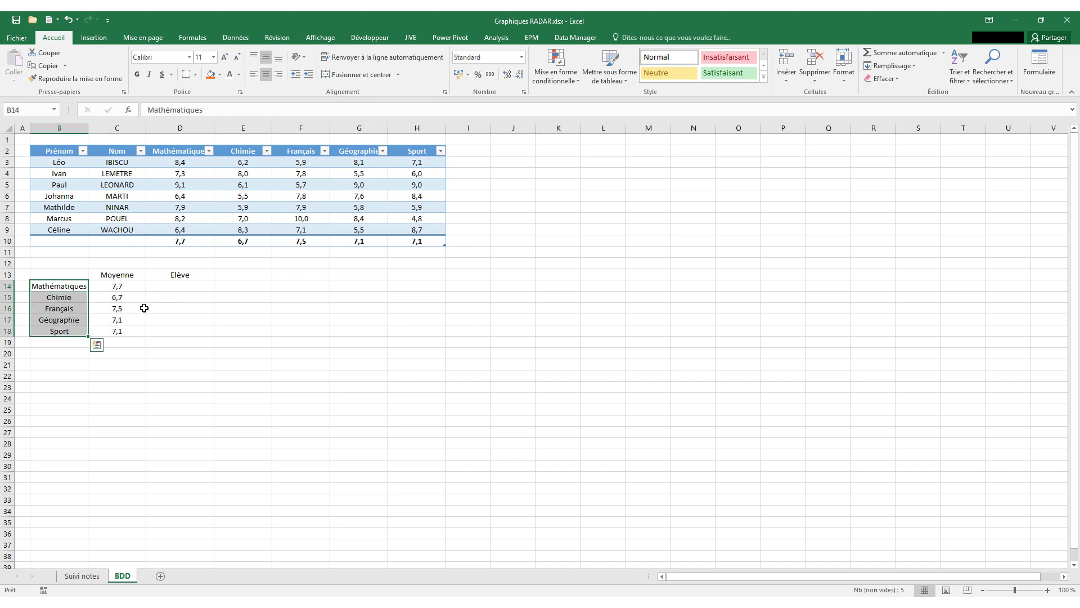
{"action": "left_click", "coordinate": [160, 285]}
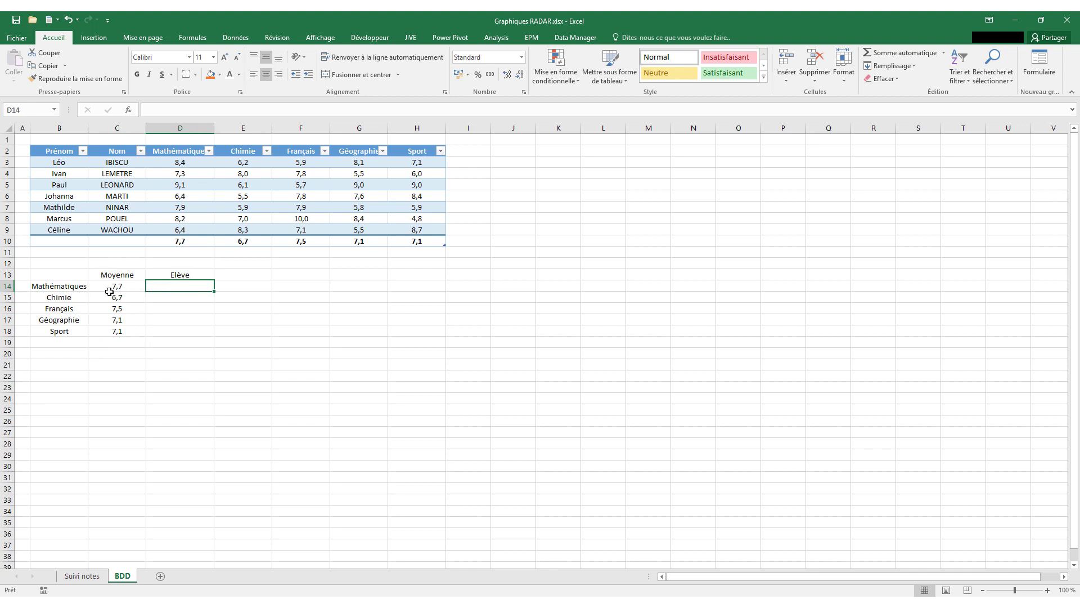
{"action": "left_click", "coordinate": [198, 275]}
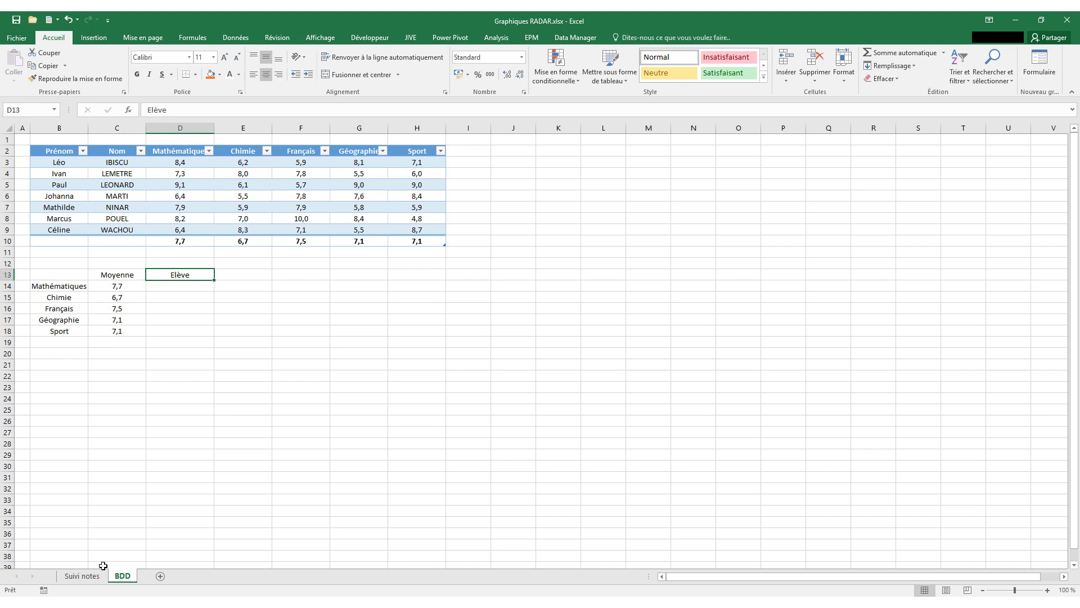
- On Suivi notes, switch the L5 student through Ivan, Johanna and Mathilde, then return to BDD
{"action": "left_click", "coordinate": [83, 575]}
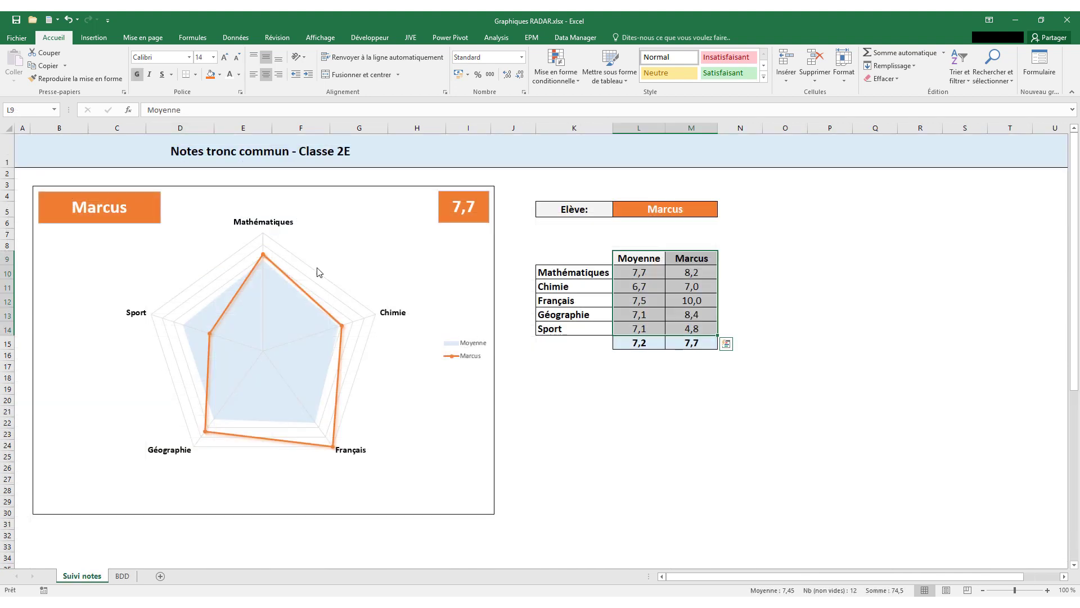
{"action": "left_click", "coordinate": [703, 212]}
{"action": "left_click", "coordinate": [722, 211]}
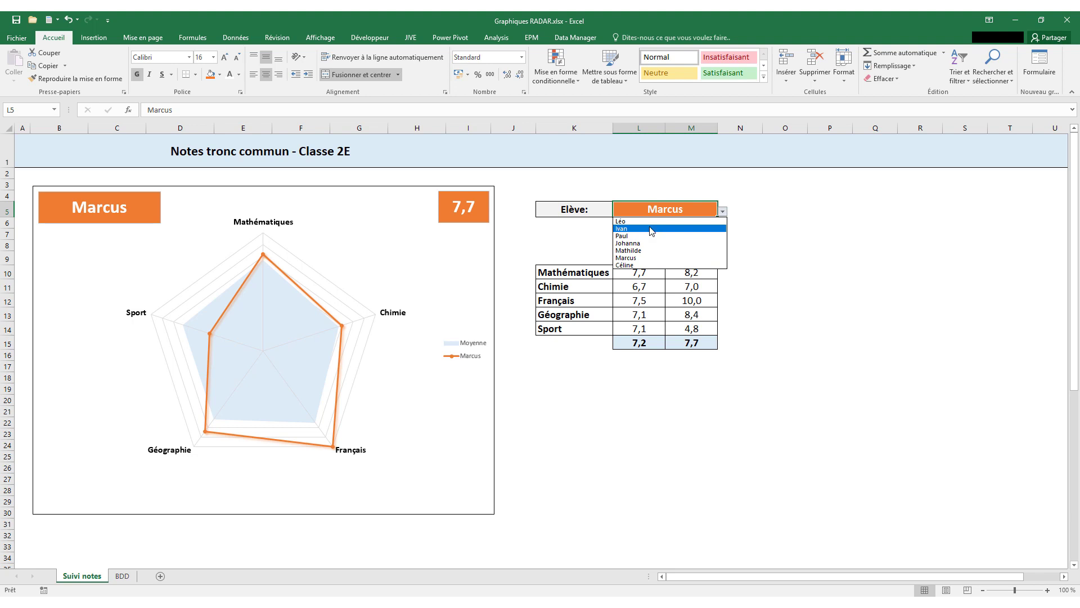
{"action": "left_click", "coordinate": [652, 228]}
{"action": "left_click", "coordinate": [722, 211]}
{"action": "left_click", "coordinate": [692, 243]}
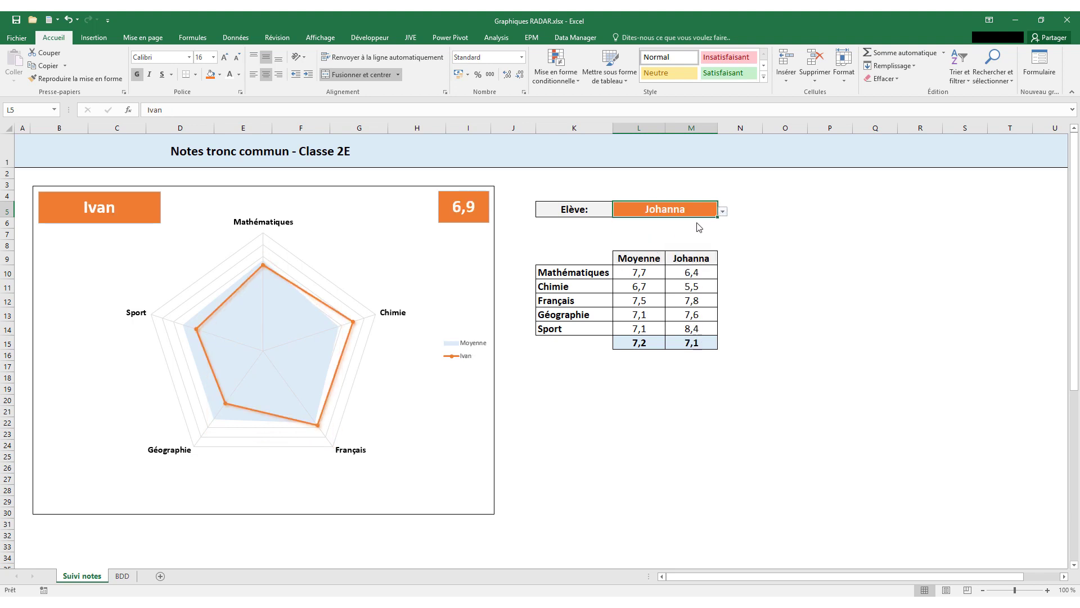
{"action": "left_click", "coordinate": [722, 211]}
{"action": "left_click", "coordinate": [654, 249]}
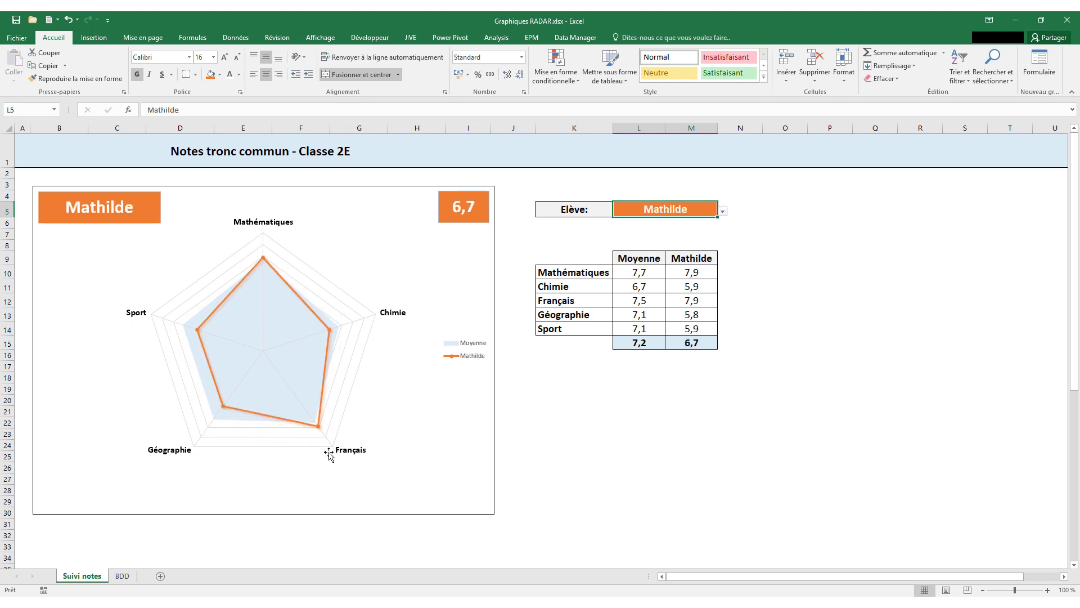
{"action": "left_click", "coordinate": [122, 575]}
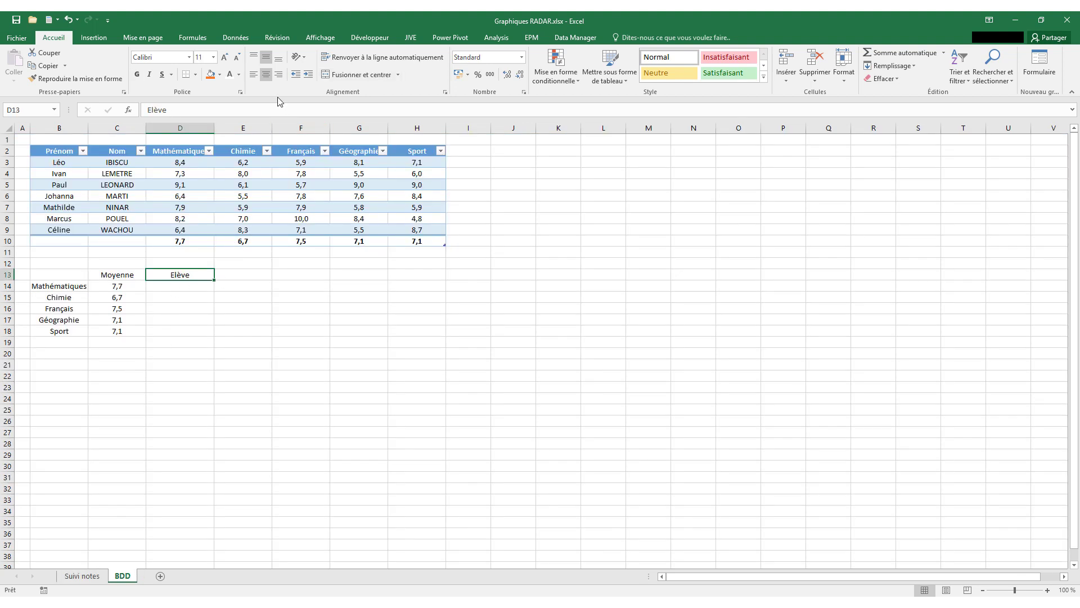
- Add a List data validation to D13 sourced from the first names =$B$3:$B$9
{"action": "left_click", "coordinate": [243, 39]}
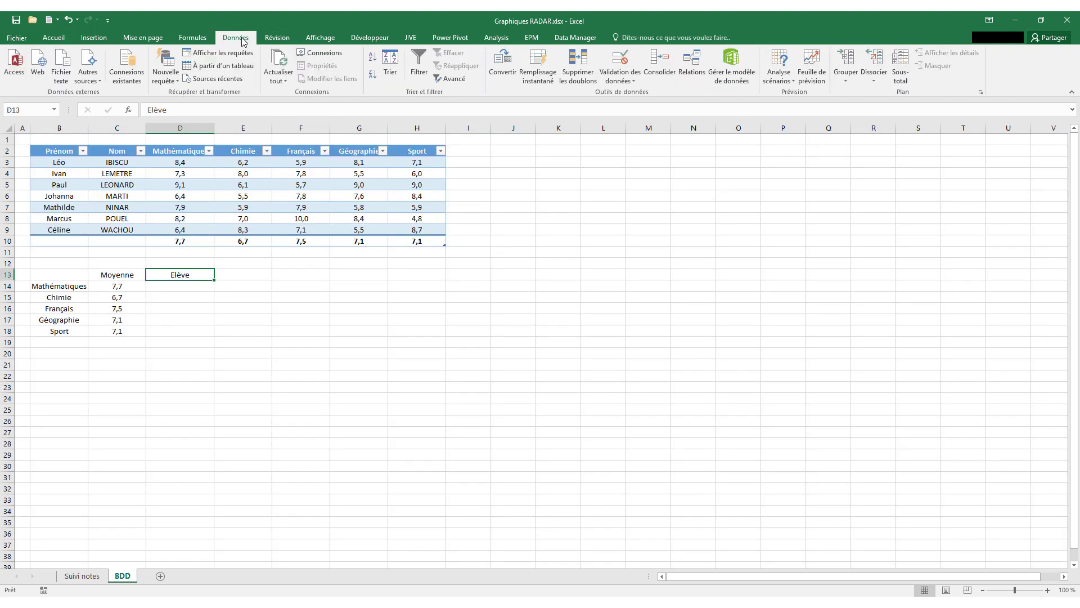
{"action": "left_click", "coordinate": [632, 80]}
{"action": "left_click", "coordinate": [654, 92]}
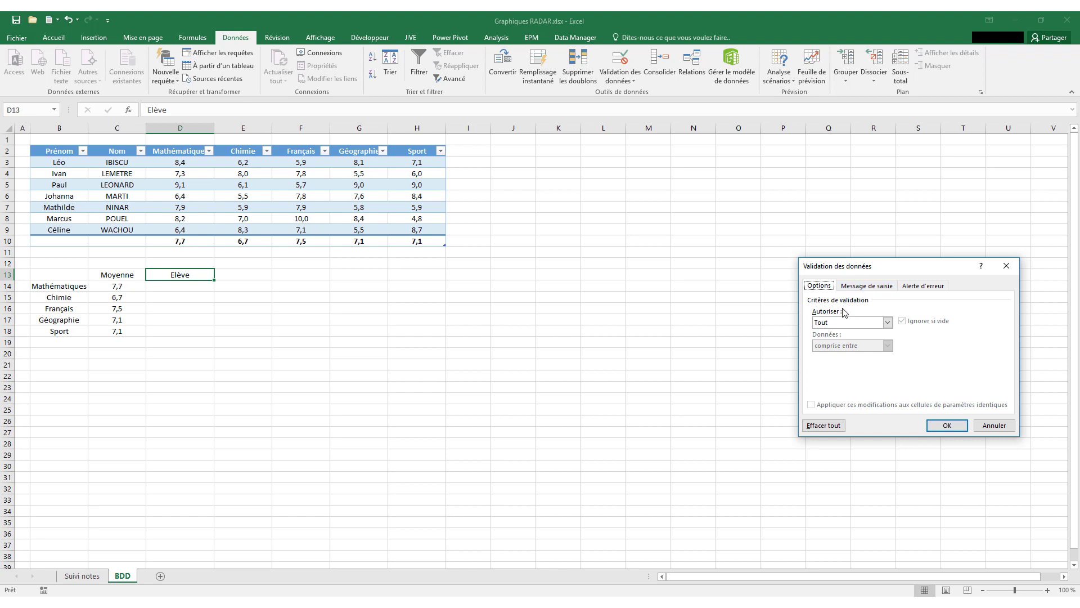
{"action": "left_click", "coordinate": [888, 323]}
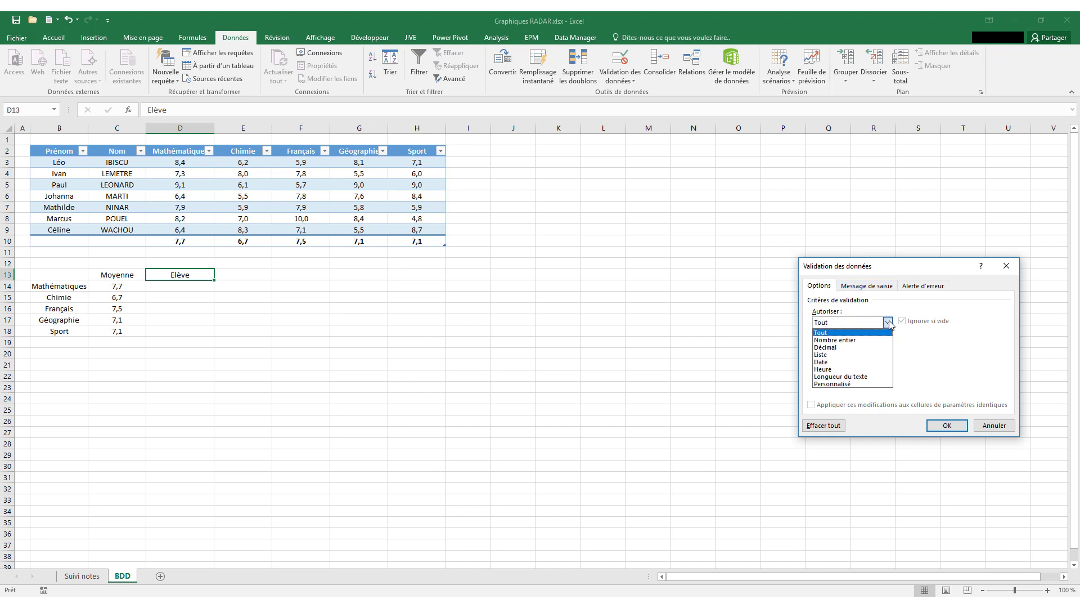
{"action": "left_click", "coordinate": [861, 354]}
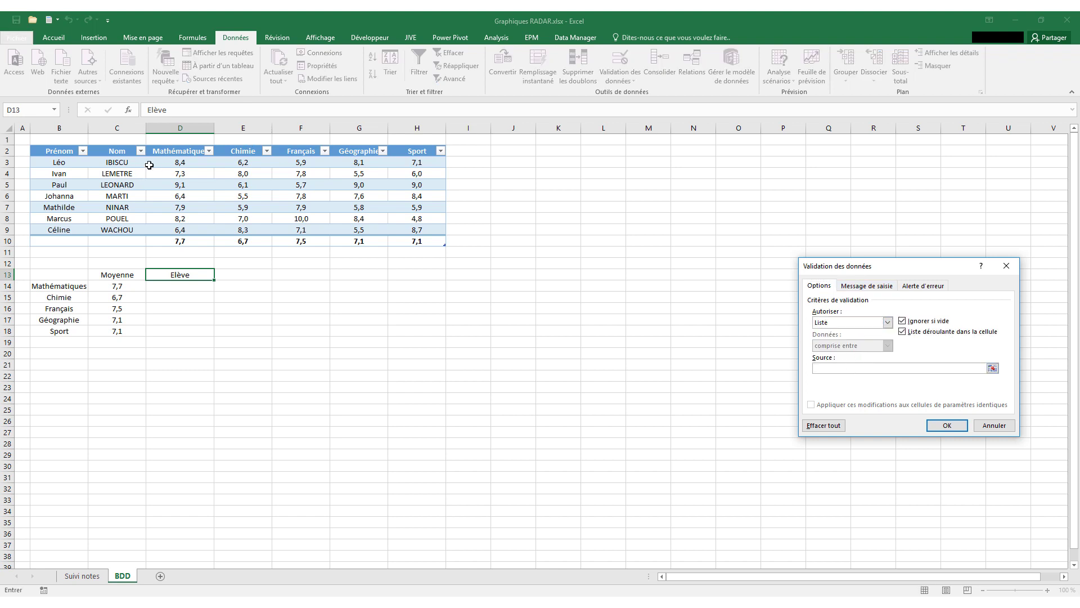
{"action": "left_click_drag", "start_coordinate": [77, 161], "coordinate": [78, 225]}
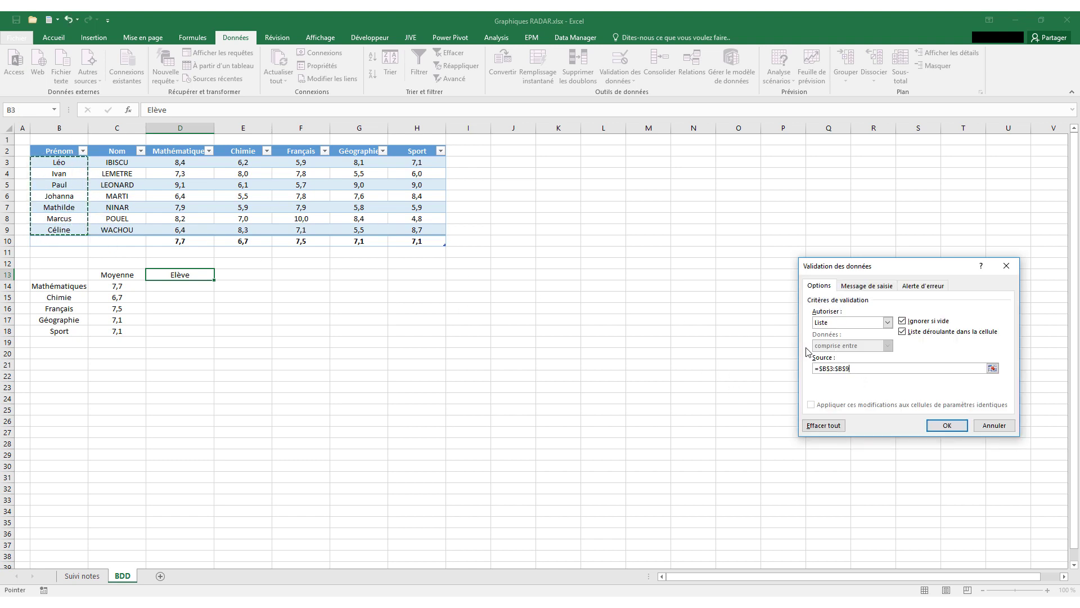
{"action": "left_click", "coordinate": [947, 424]}
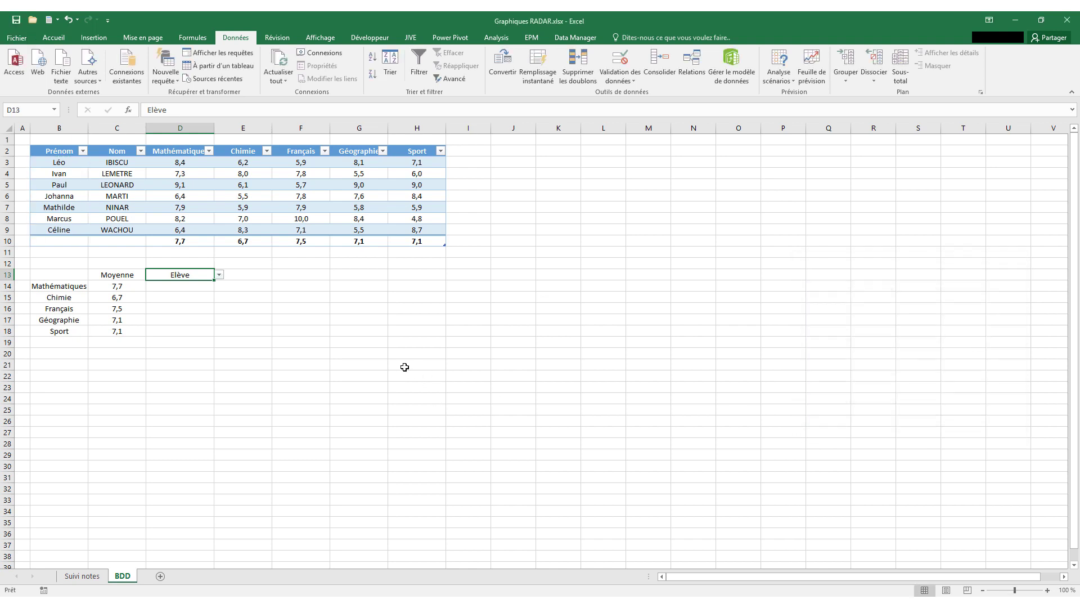
- Test the D13 list by picking Johanna, Marcus, then Ivan, and move to D14
{"action": "left_click", "coordinate": [219, 274]}
{"action": "left_click", "coordinate": [211, 306]}
{"action": "left_click", "coordinate": [218, 276]}
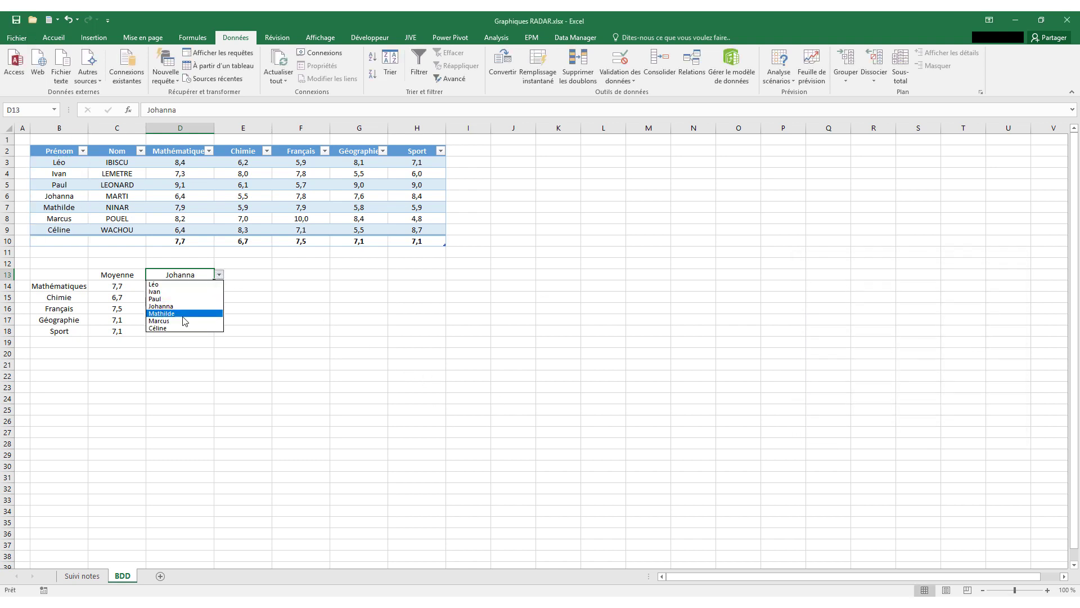
{"action": "left_click", "coordinate": [210, 321]}
{"action": "left_click", "coordinate": [219, 275]}
{"action": "left_click", "coordinate": [196, 292]}
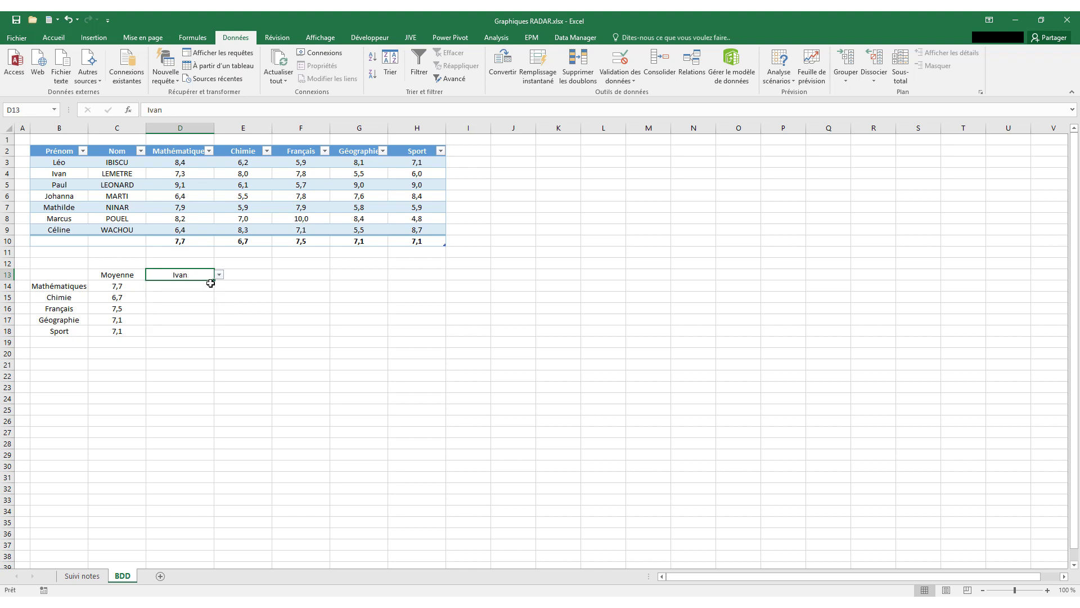
{"action": "left_click", "coordinate": [196, 283]}
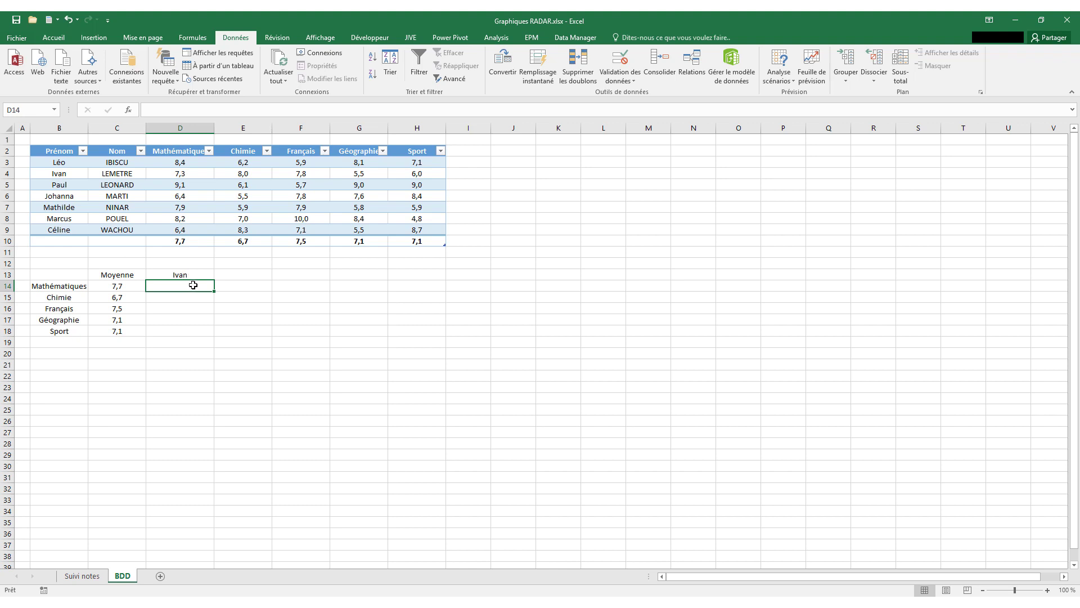
- Enter =RECHERCHEV($D$13;Tableau7;3;FAUX) in D14 to look up the student's Mathématiques grade
{"action": "type", "text": "=rech"}
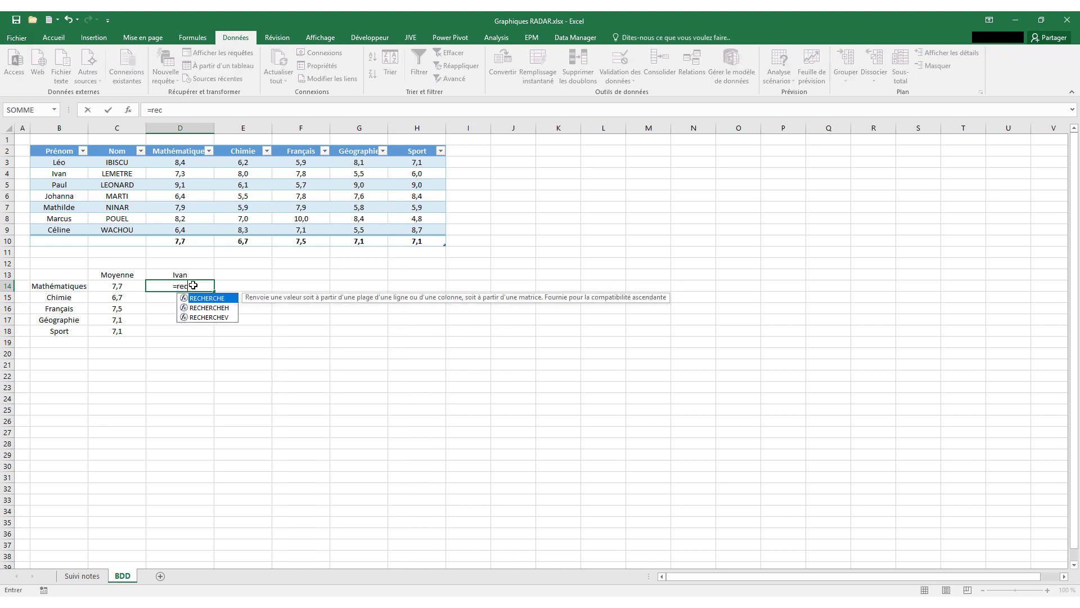
{"action": "double_click", "coordinate": [210, 318]}
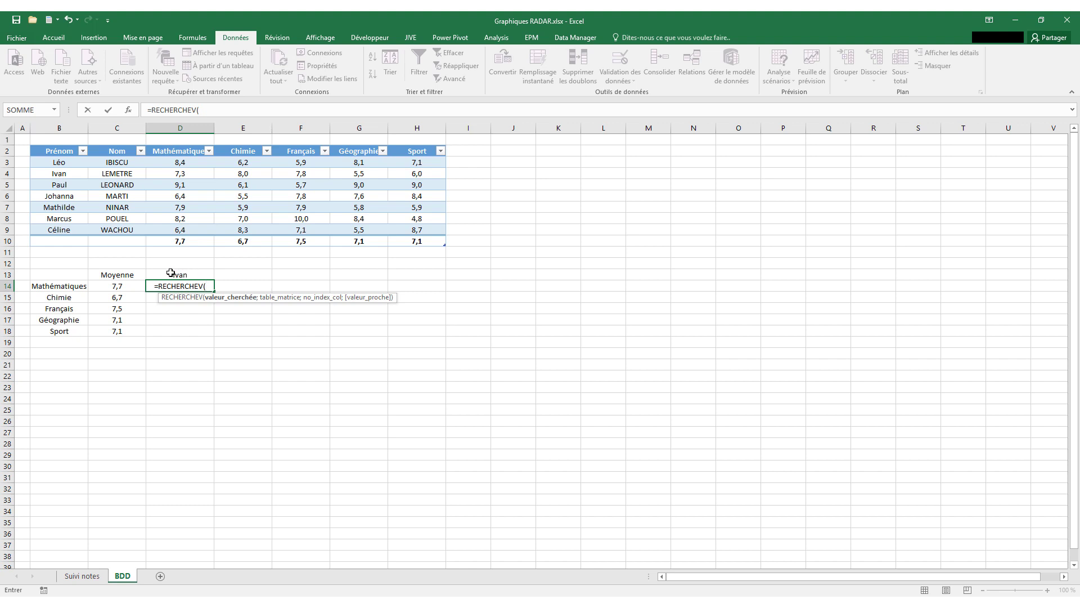
{"action": "left_click", "coordinate": [175, 273]}
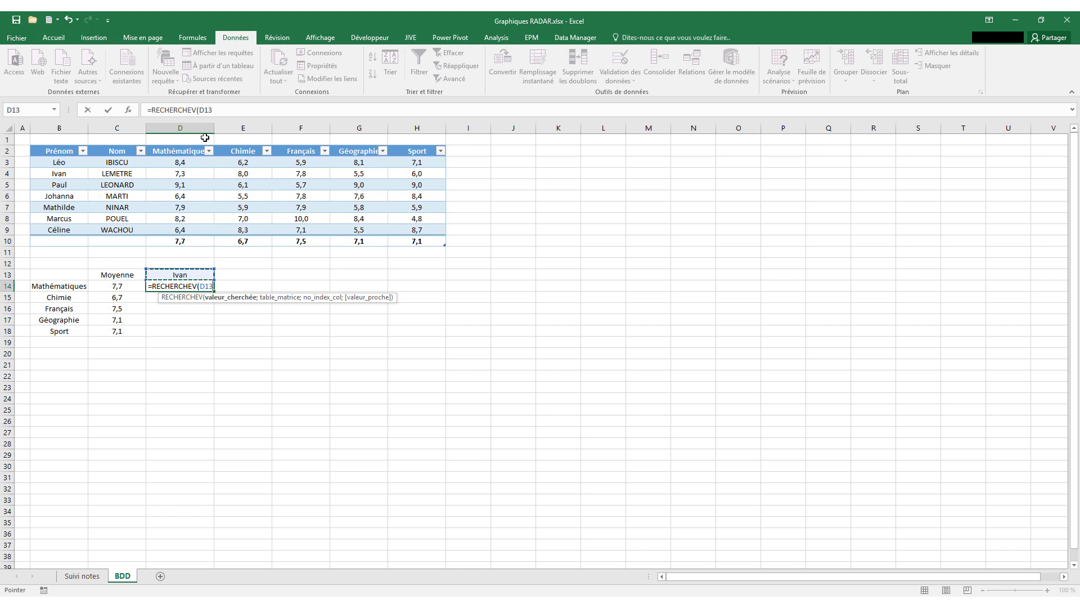
{"action": "left_click", "coordinate": [211, 109]}
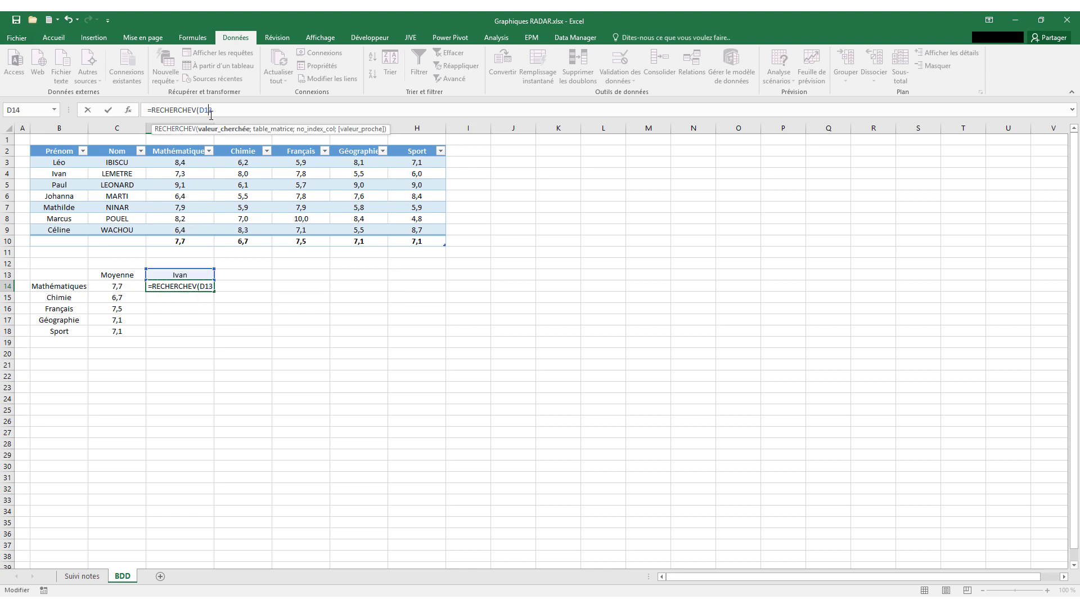
{"action": "key", "text": "F4"}
{"action": "left_click", "coordinate": [201, 109]}
{"action": "type", "text": ";"}
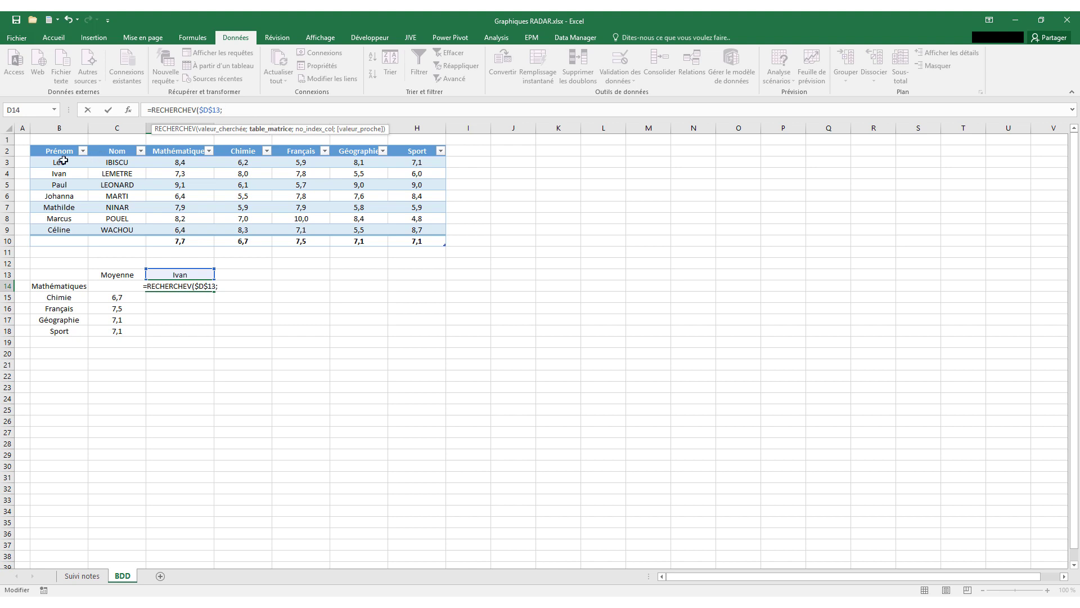
{"action": "left_click_drag", "start_coordinate": [65, 161], "coordinate": [399, 228]}
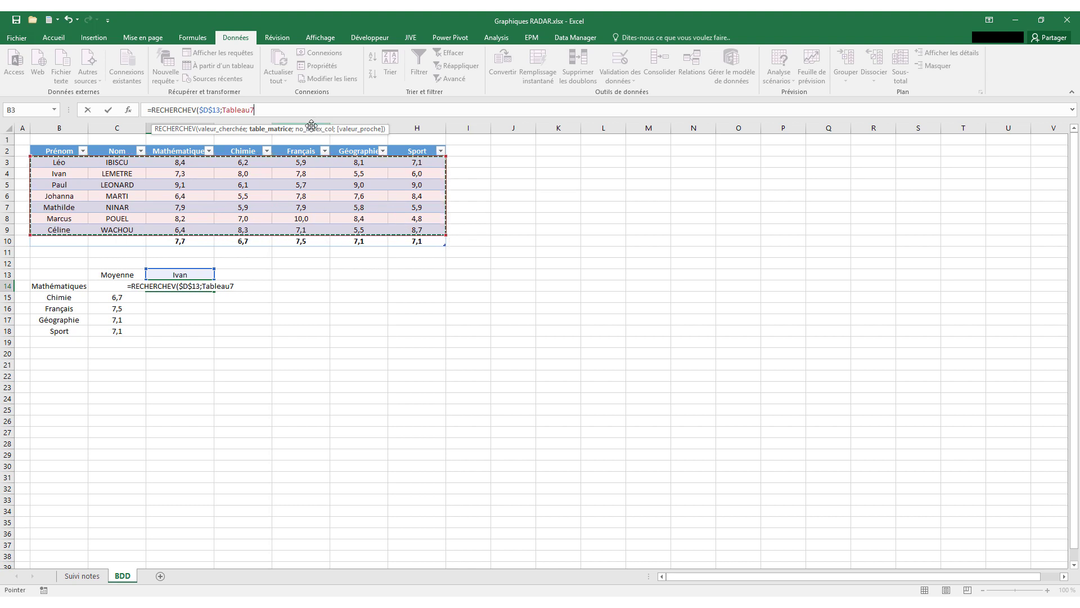
{"action": "type", "text": ";"}
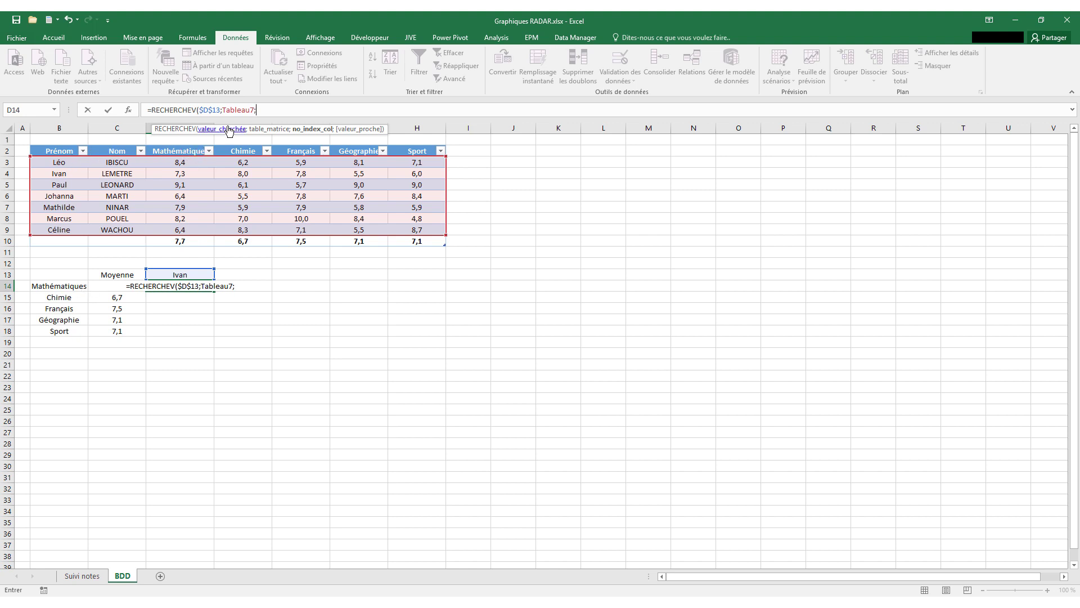
{"action": "type", "text": "3"}
{"action": "type", "text": ";"}
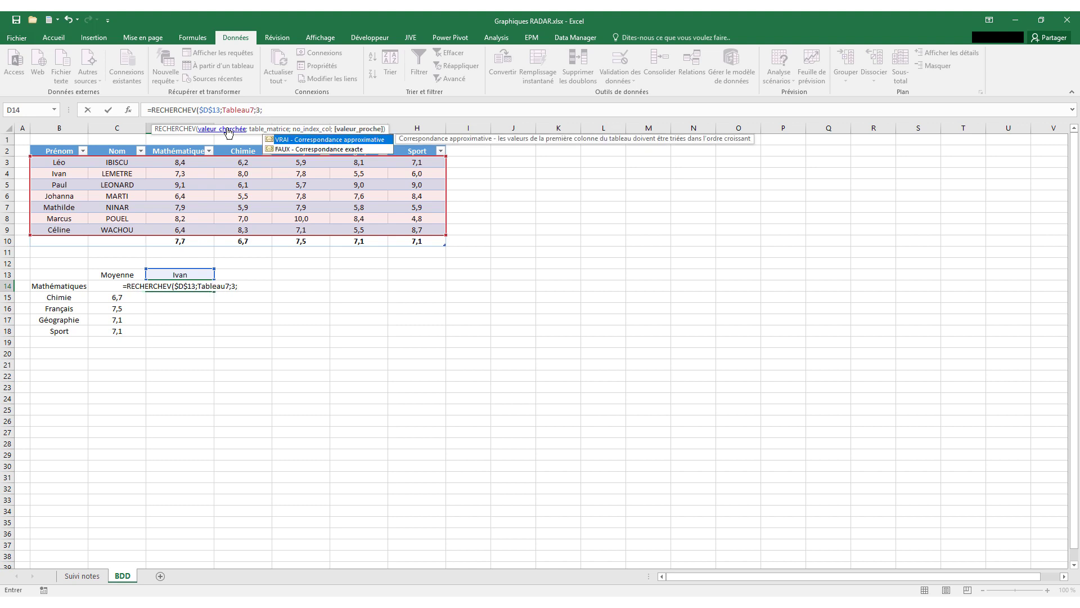
{"action": "type", "text": "FAUX"}
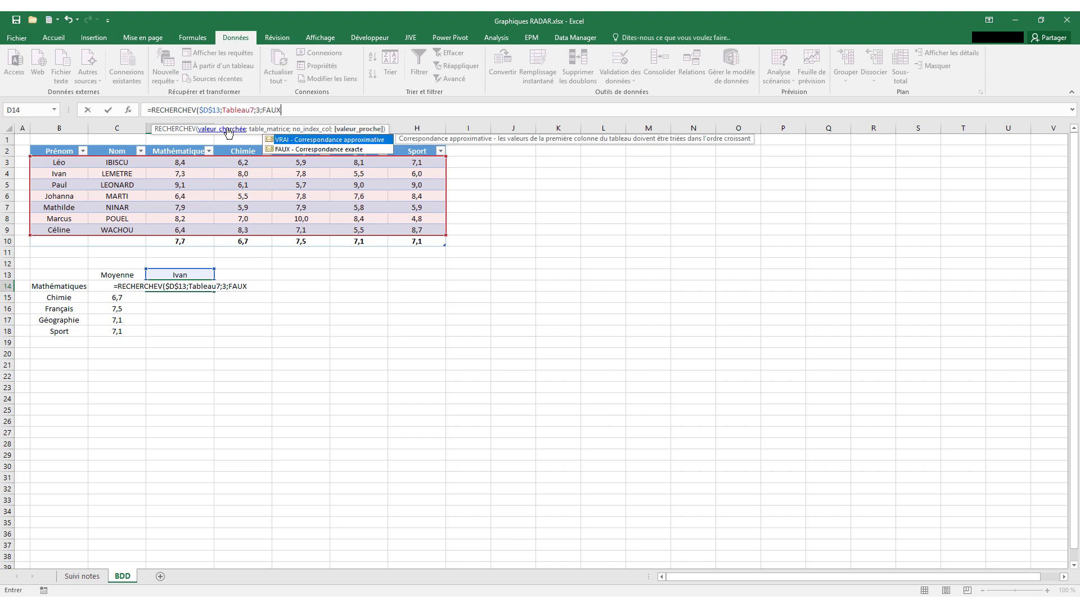
{"action": "type", "text": ")"}
{"action": "key", "text": "Return"}
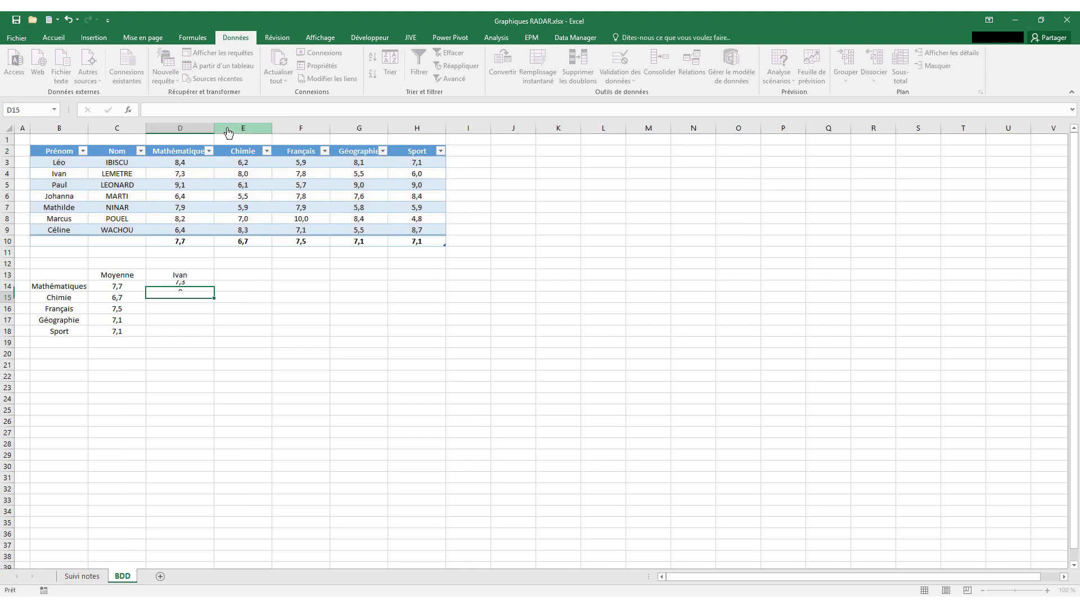
- Verify the lookup by choosing Mathilde in D13 and matching her 7,9 grade
{"action": "left_click", "coordinate": [185, 285]}
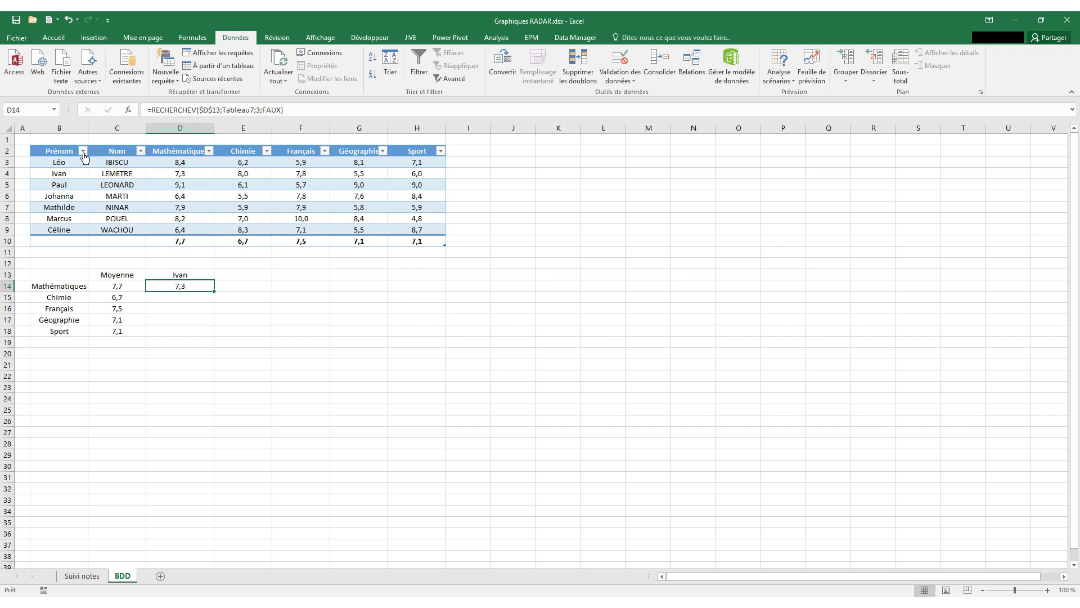
{"action": "left_click", "coordinate": [191, 174]}
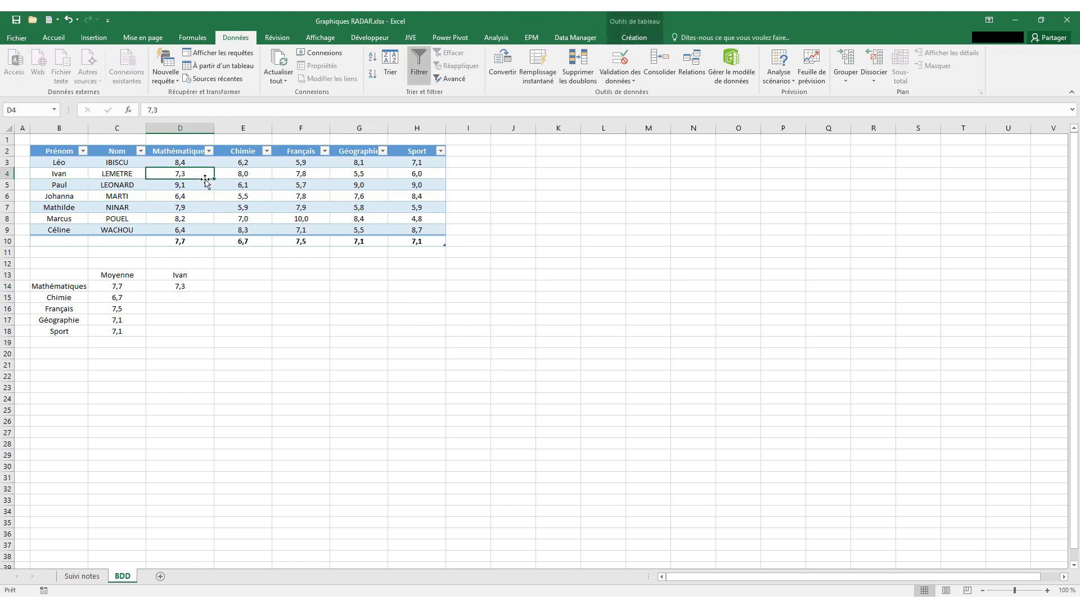
{"action": "left_click", "coordinate": [209, 277]}
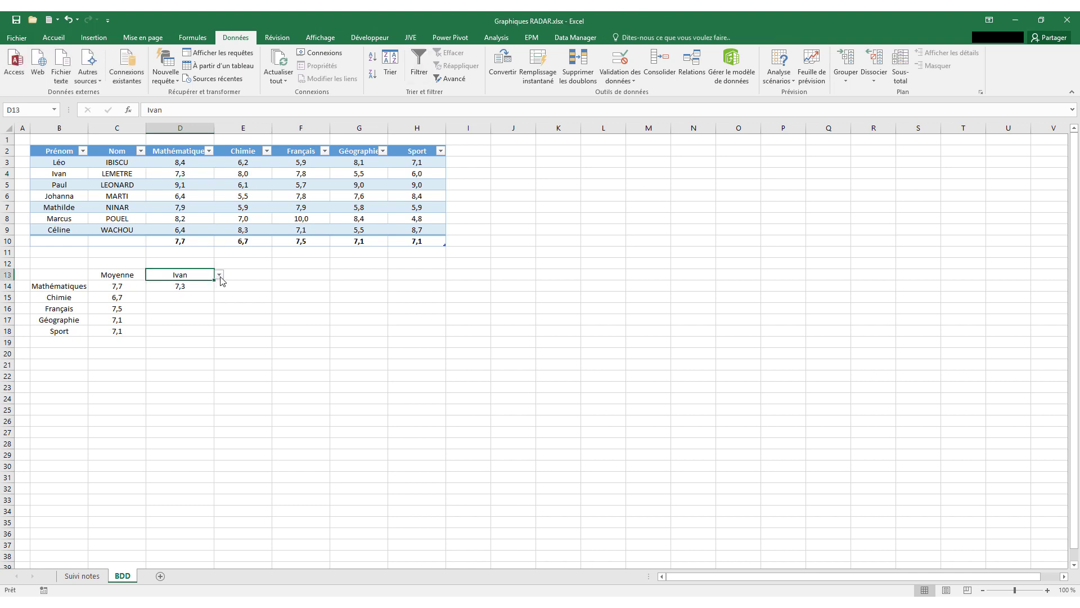
{"action": "left_click", "coordinate": [219, 274]}
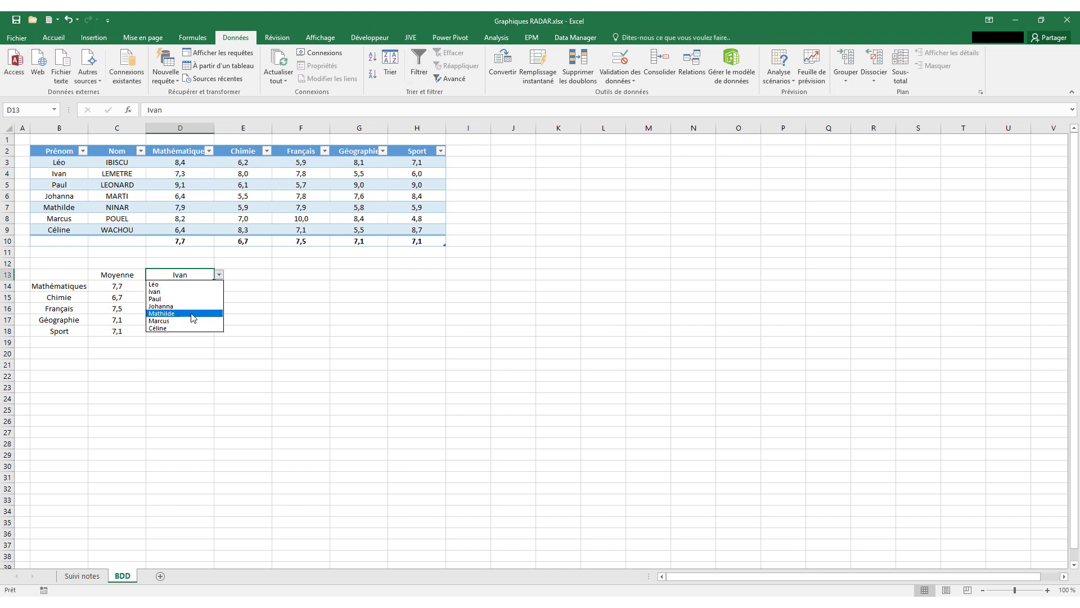
{"action": "left_click", "coordinate": [169, 313]}
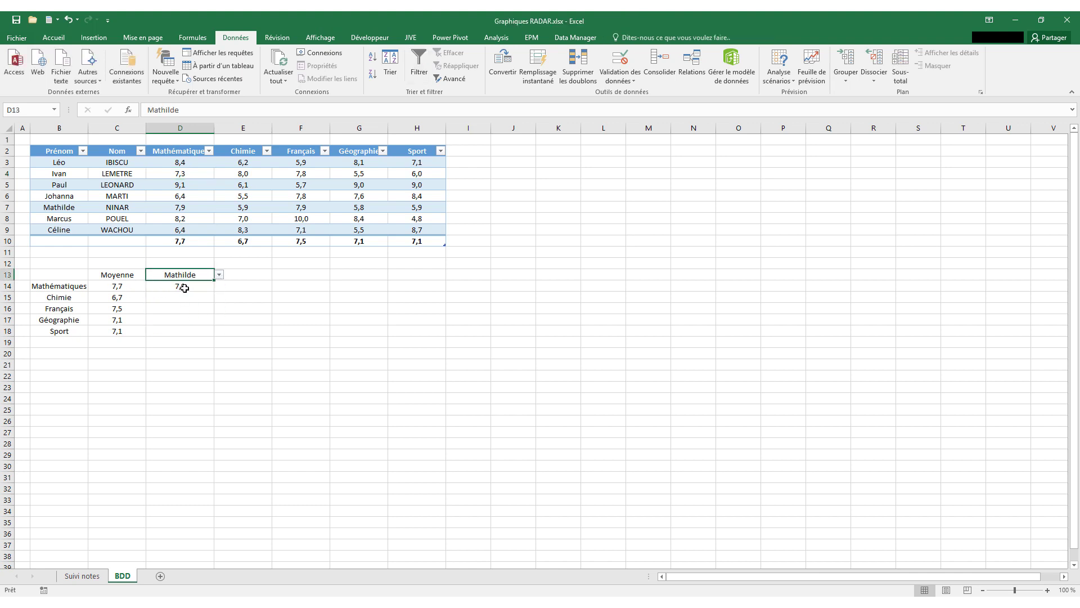
{"action": "left_click", "coordinate": [189, 207]}
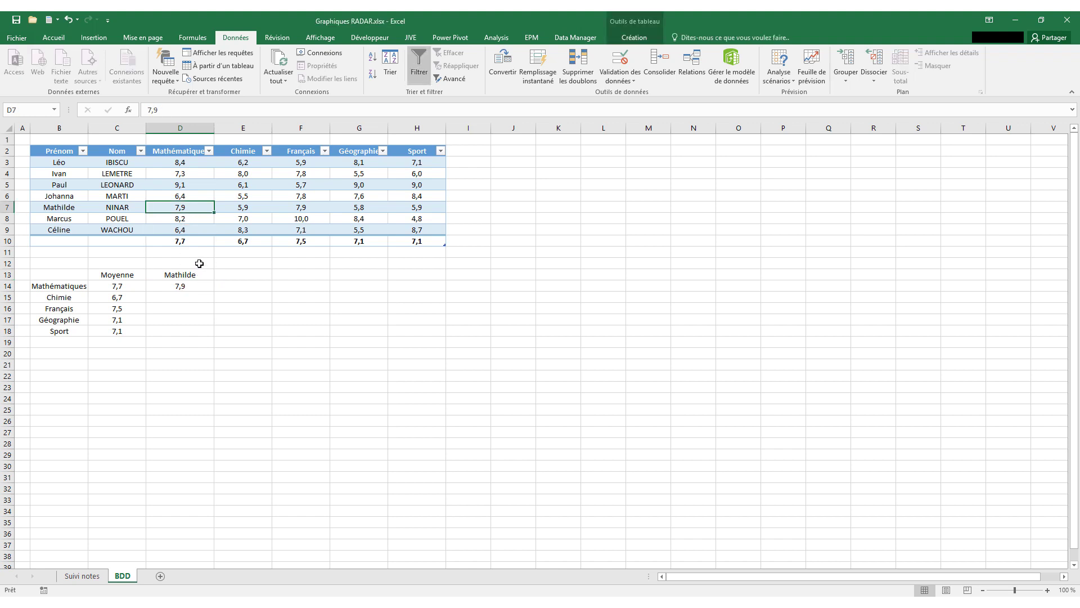
{"action": "left_click", "coordinate": [207, 288]}
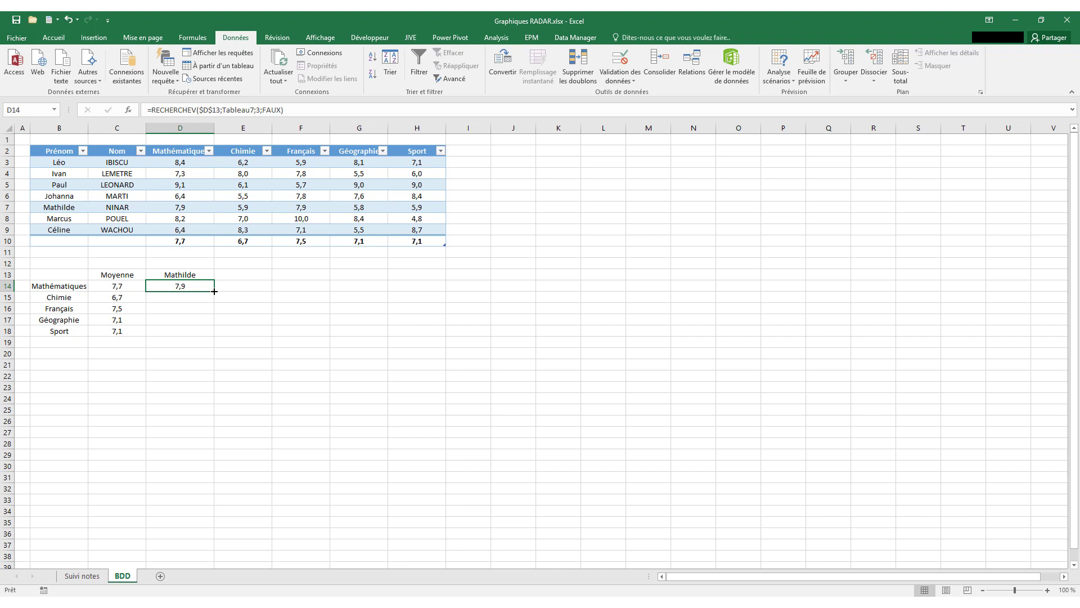
- Copy D14's RECHERCHEV lookup down to D18 and set D15's column index to 4
{"action": "left_click_drag", "start_coordinate": [214, 291], "coordinate": [215, 336]}
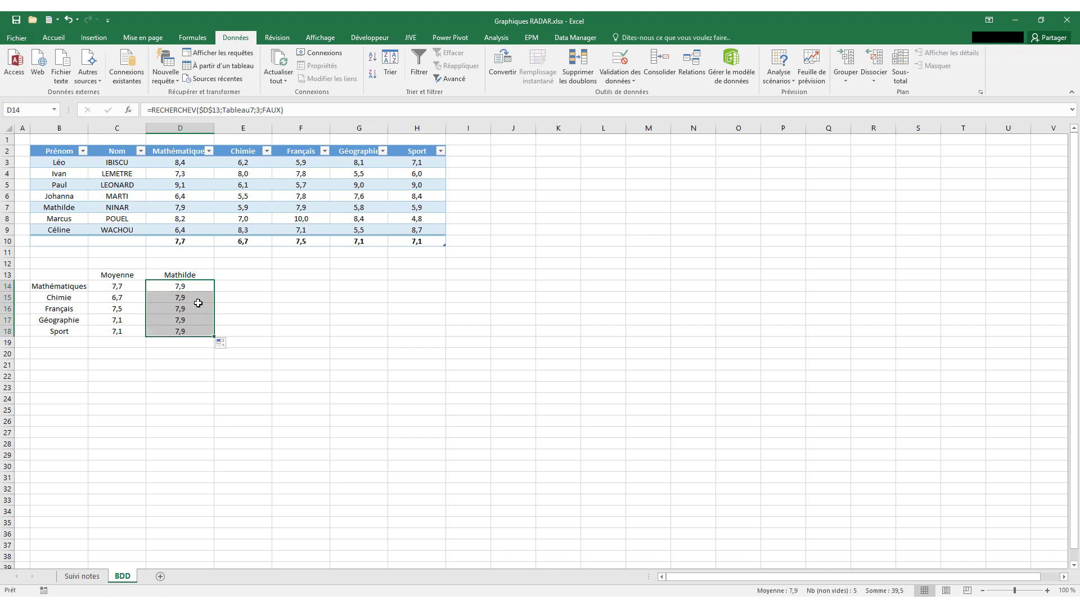
{"action": "left_click", "coordinate": [193, 298]}
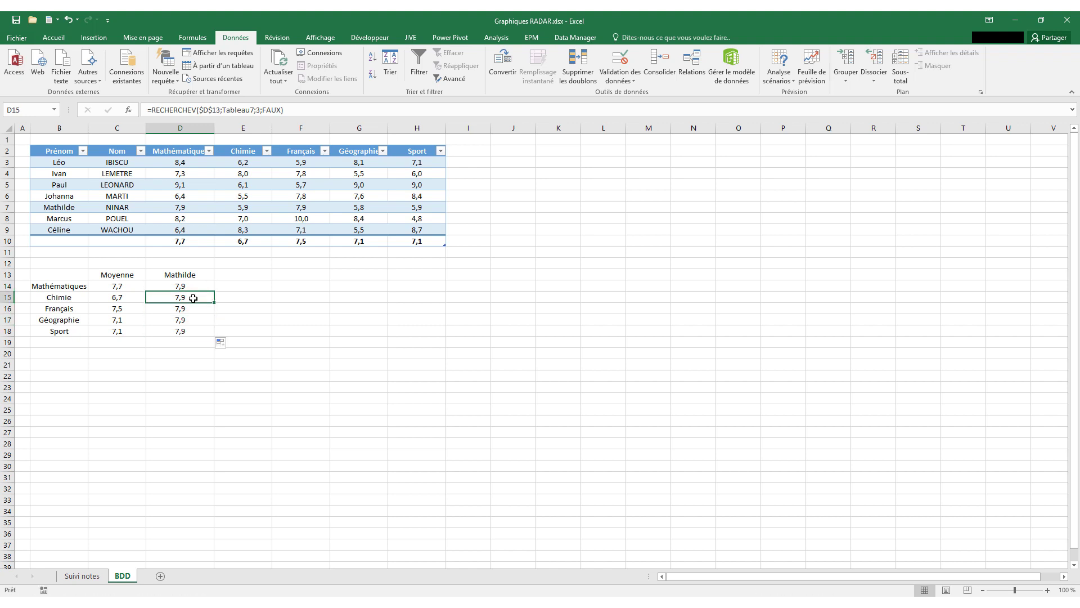
{"action": "double_click", "coordinate": [259, 110]}
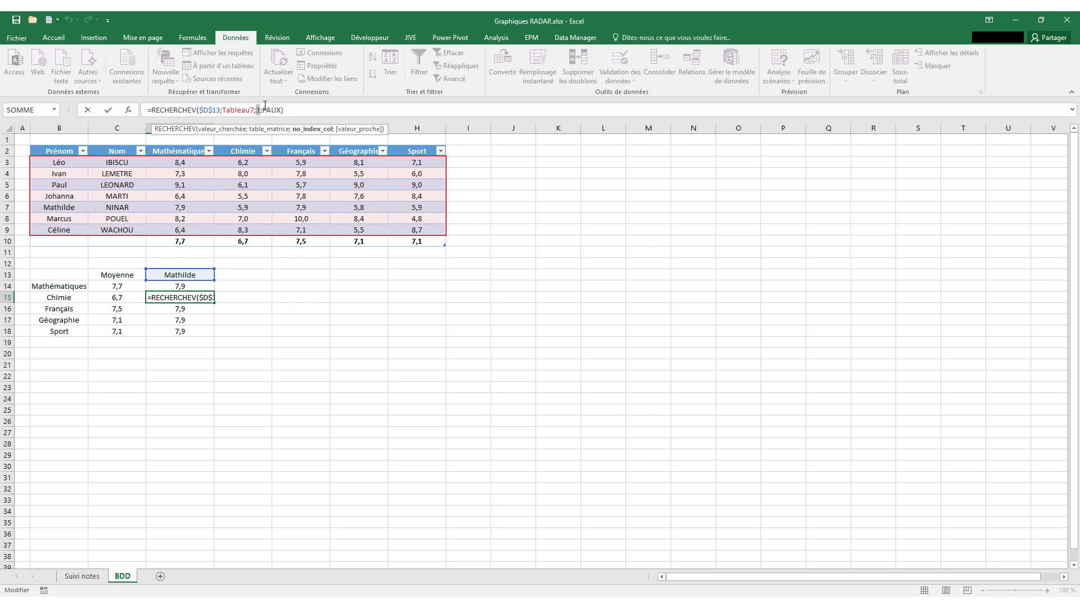
{"action": "type", "text": "4"}
{"action": "key", "text": "Return"}
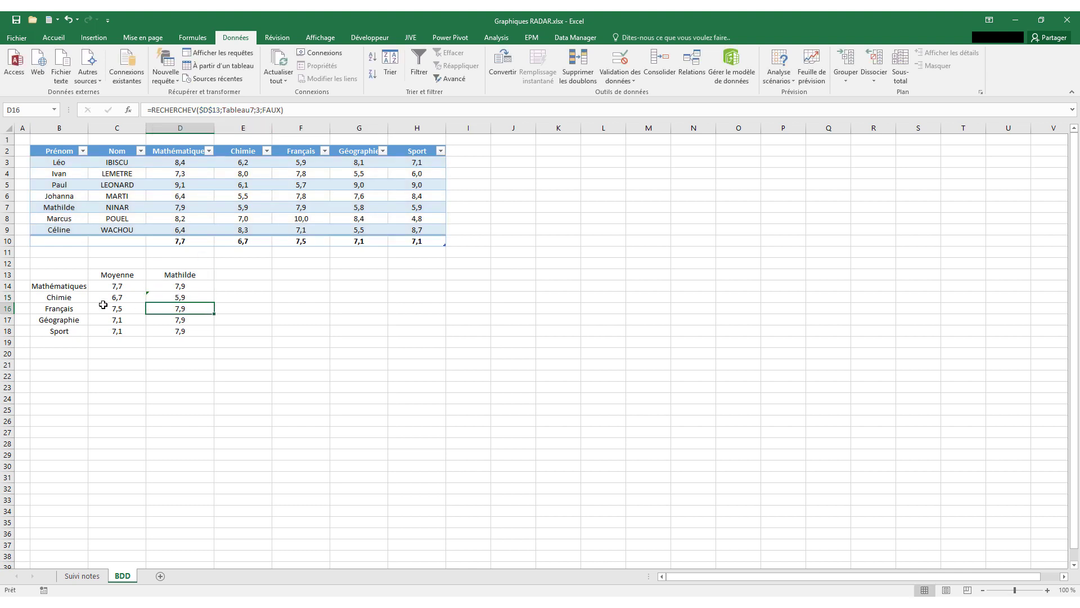
- Change the lookup column index to 5, 6 and 7 in D16, D17 and D18
{"action": "left_click", "coordinate": [263, 111]}
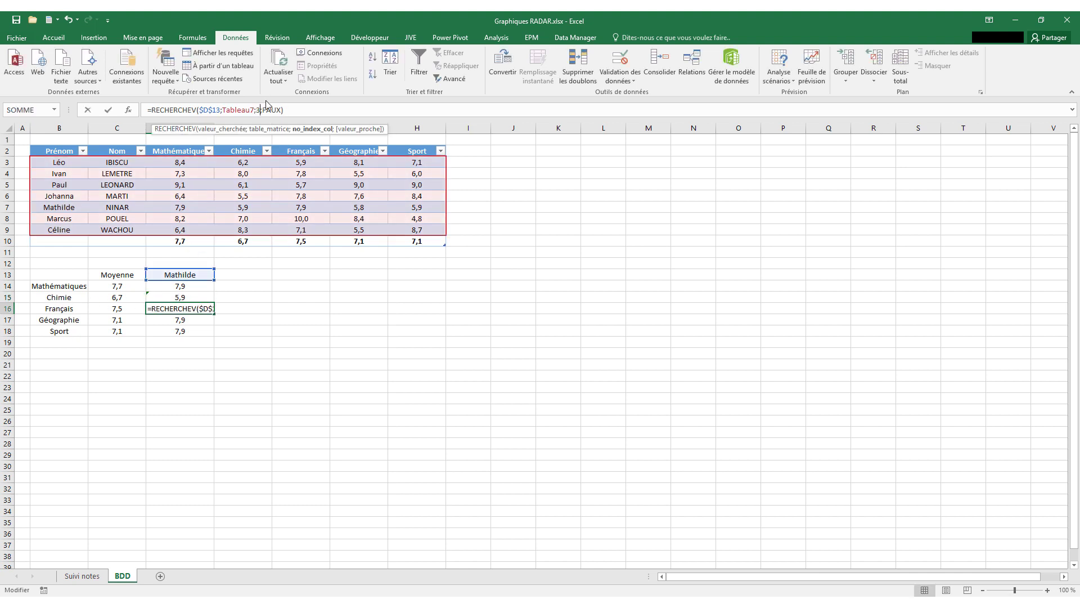
{"action": "key", "text": "BackSpace"}
{"action": "type", "text": "5"}
{"action": "key", "text": "Return"}
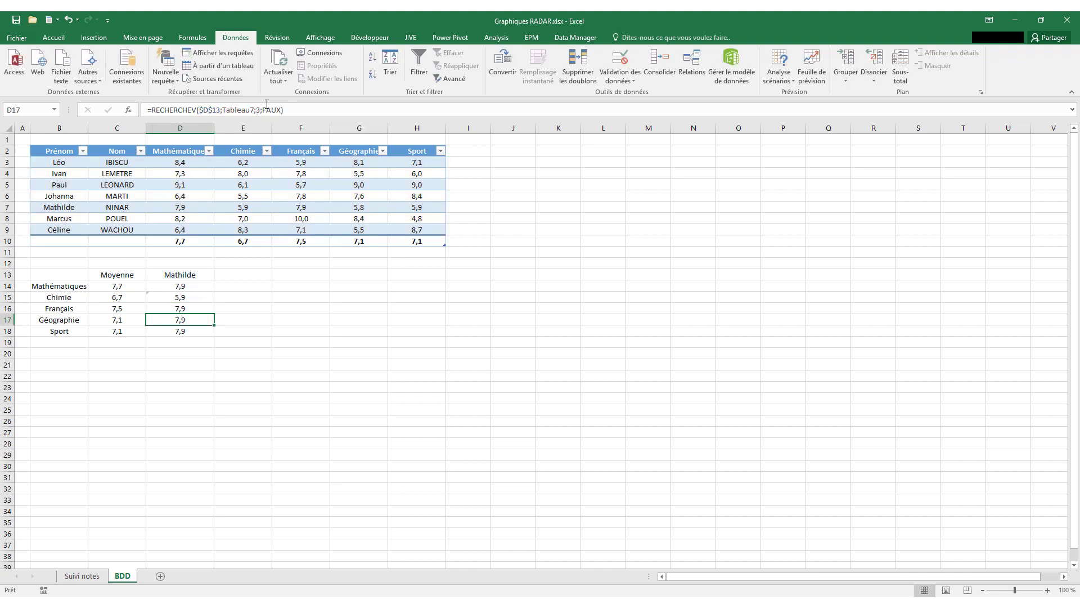
{"action": "left_click", "coordinate": [267, 107]}
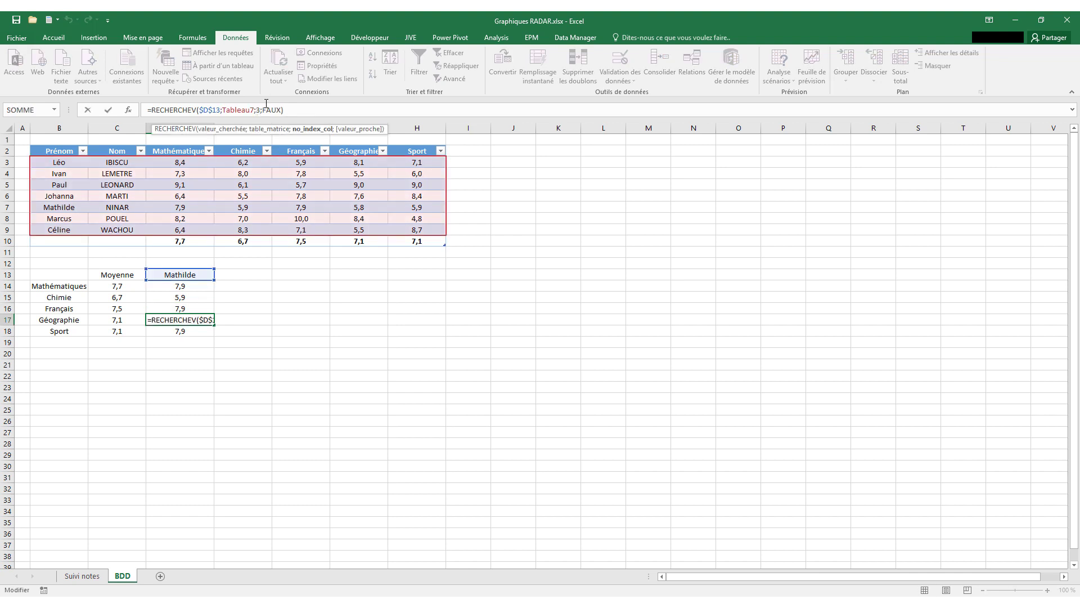
{"action": "key", "text": "BackSpace"}
{"action": "type", "text": "6"}
{"action": "key", "text": "Return"}
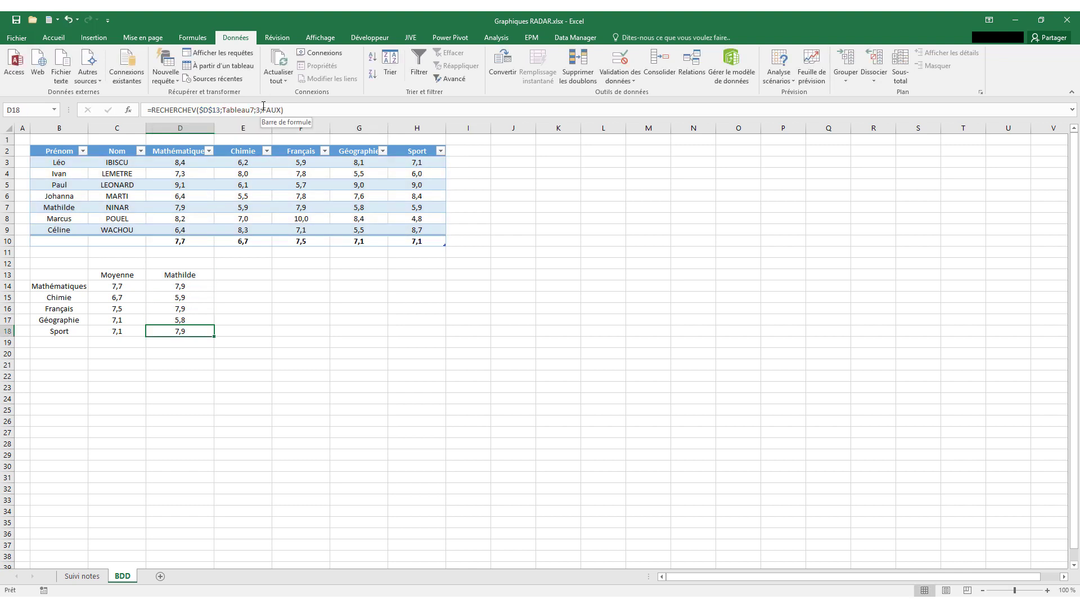
{"action": "left_click", "coordinate": [260, 108]}
{"action": "key", "text": "BackSpace"}
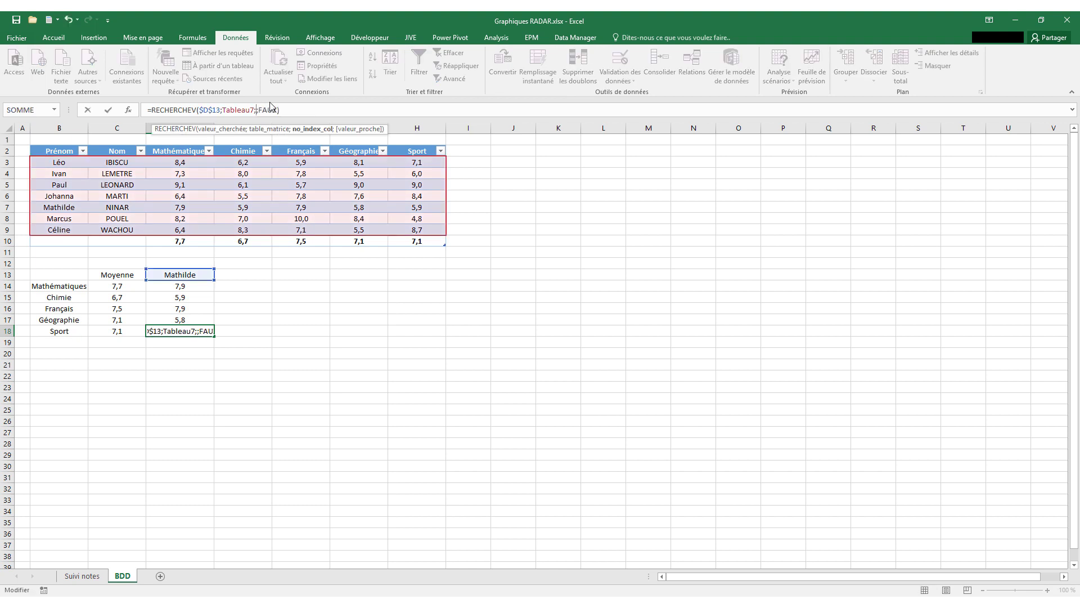
{"action": "type", "text": "7"}
{"action": "key", "text": "Return"}
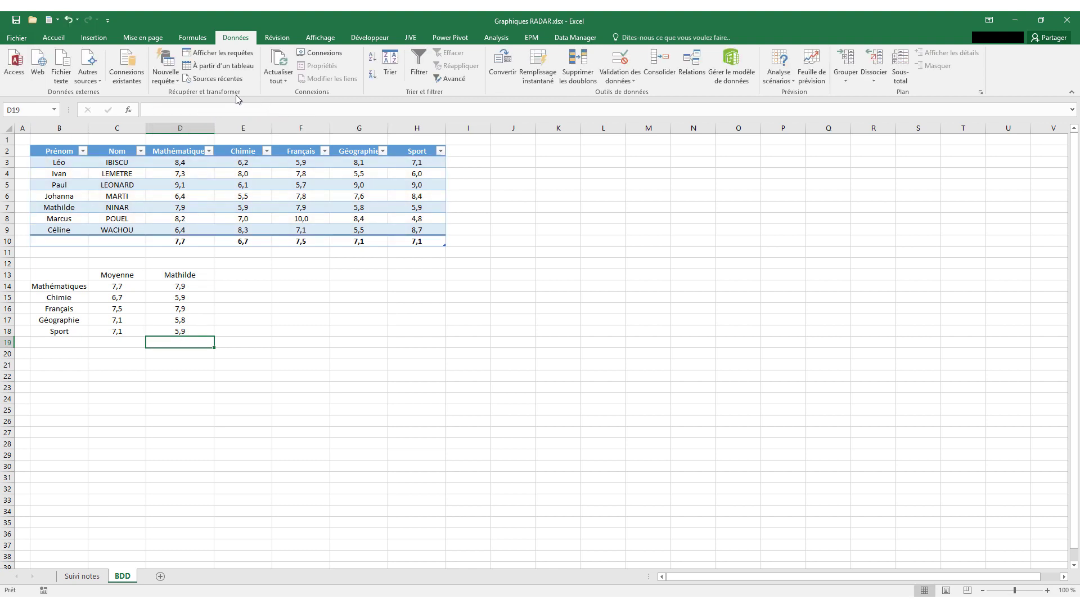
- Choose Marcus as the student in D13's dropdown list
{"action": "left_click", "coordinate": [162, 287]}
{"action": "left_click", "coordinate": [180, 275]}
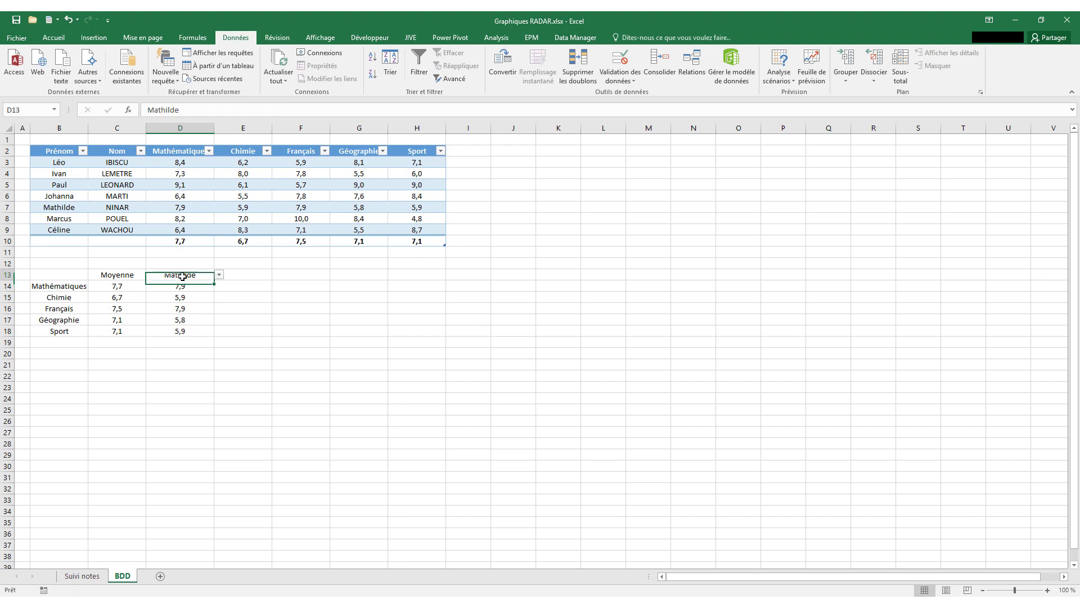
{"action": "left_click", "coordinate": [220, 275]}
{"action": "left_click", "coordinate": [208, 298]}
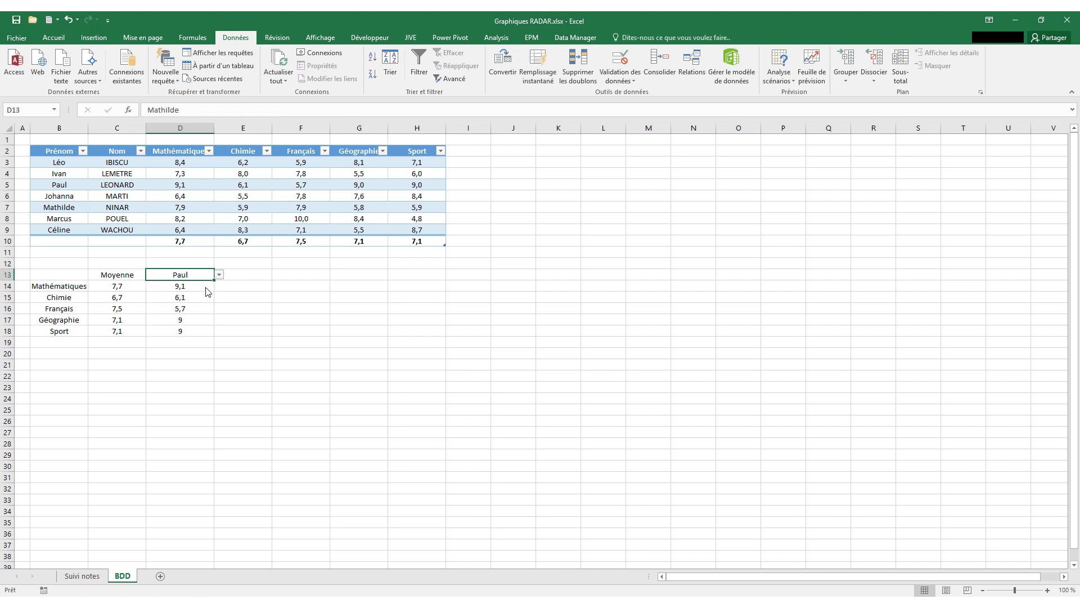
{"action": "left_click", "coordinate": [218, 275]}
{"action": "left_click", "coordinate": [192, 321]}
- Enter =MOYENNE(C14:C18) in C19 for the class average
{"action": "left_click", "coordinate": [130, 337]}
{"action": "type", "text": "="}
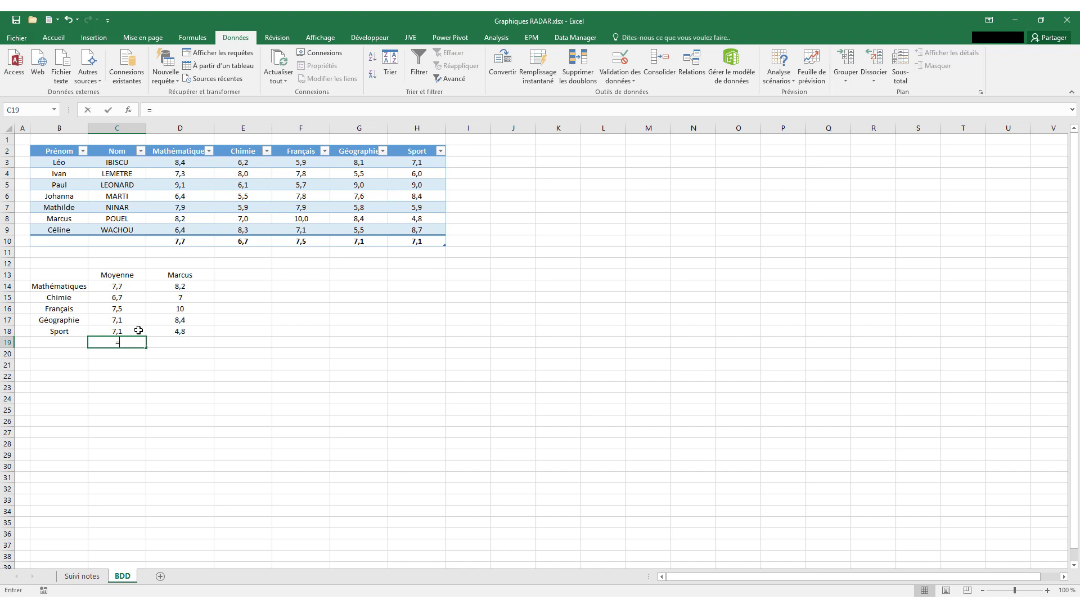
{"action": "type", "text": "moy"}
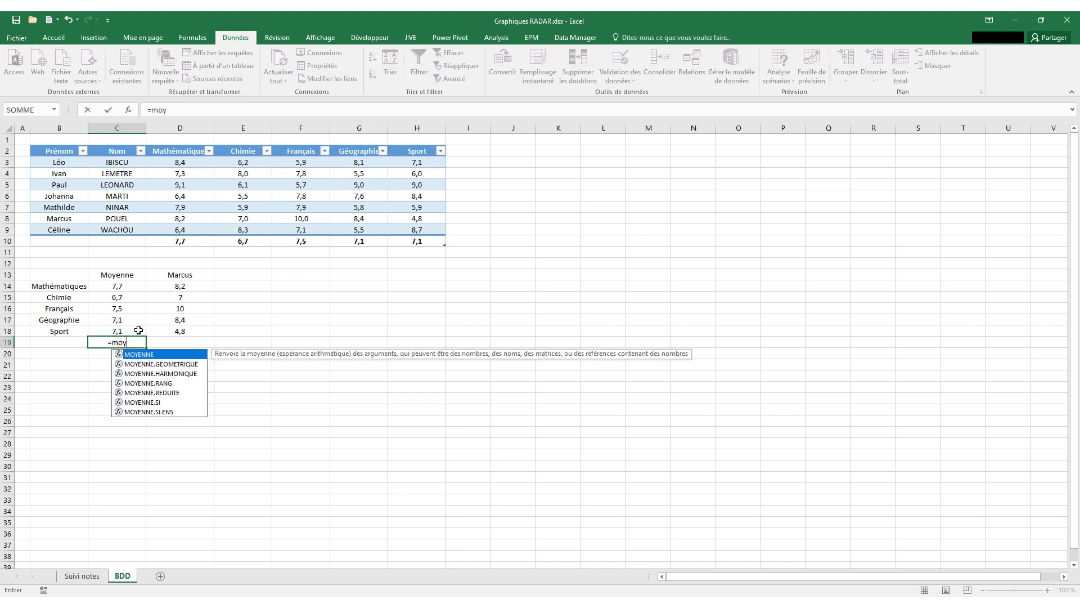
{"action": "double_click", "coordinate": [151, 355]}
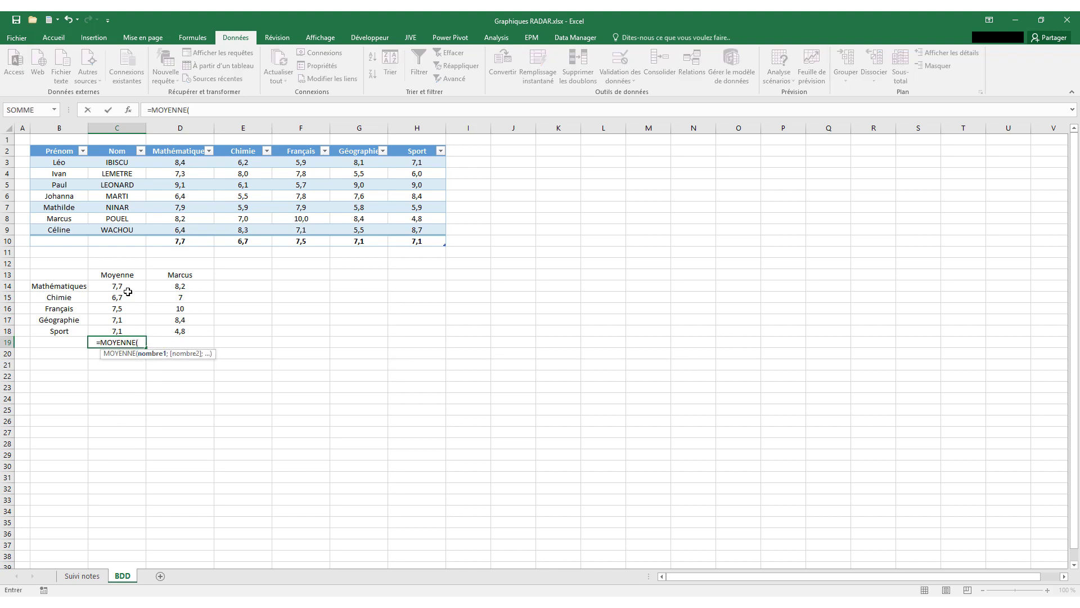
{"action": "left_click_drag", "start_coordinate": [128, 292], "coordinate": [132, 330]}
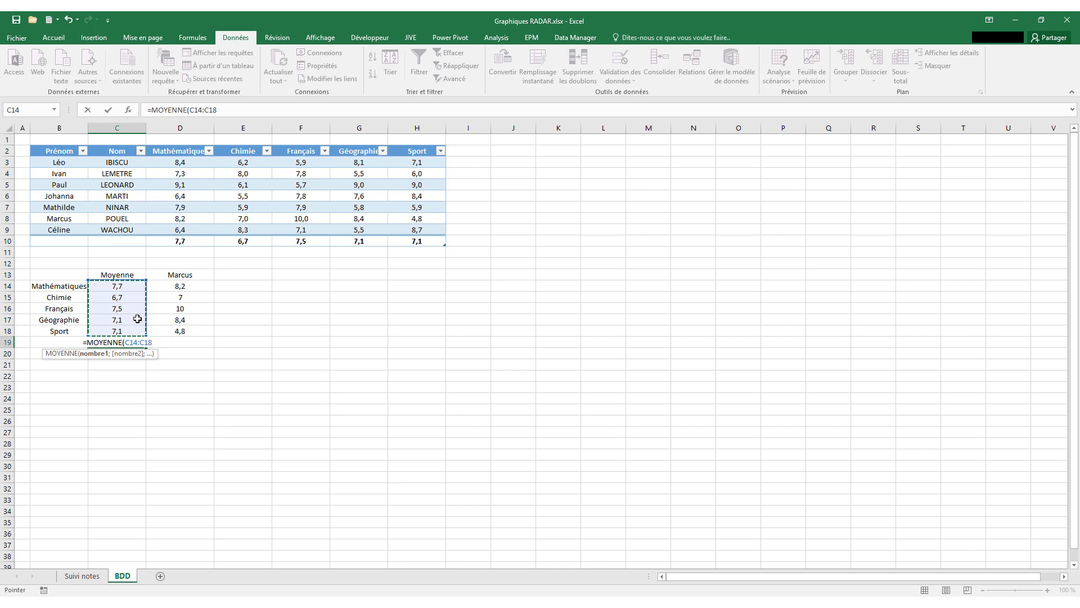
{"action": "type", "text": ")"}
{"action": "key", "text": "Return"}
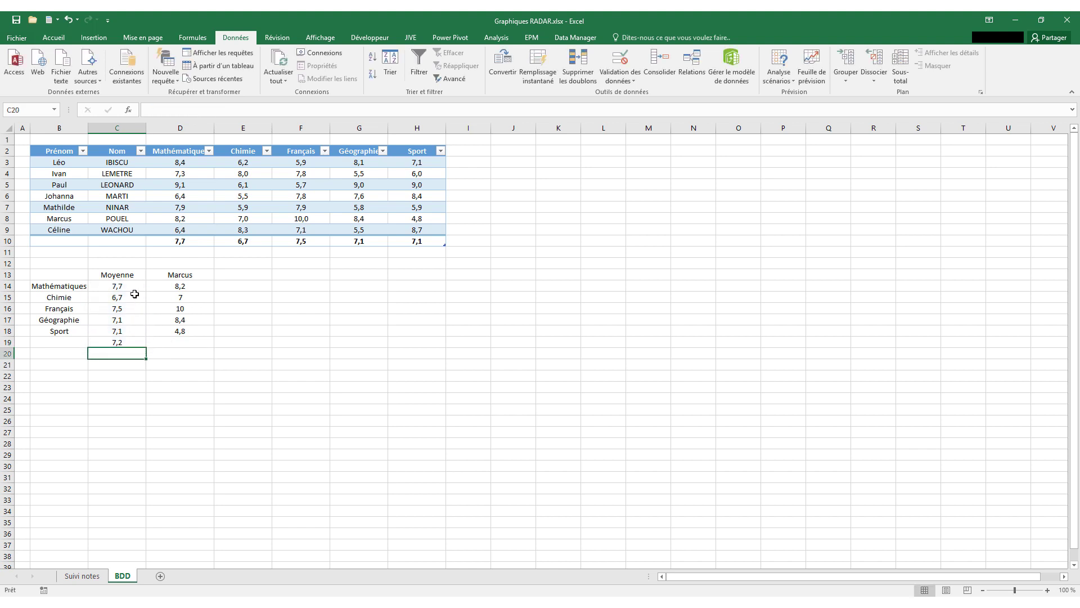
- Enter =MOYENNE(D14:D18) in D19 for the student's average
{"action": "left_click", "coordinate": [183, 339]}
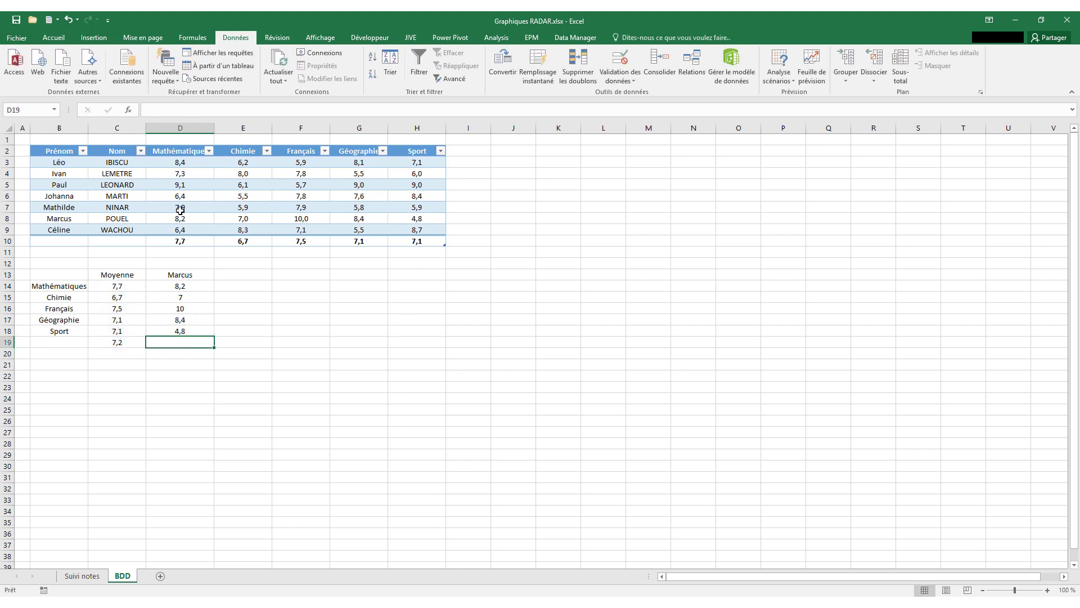
{"action": "type", "text": "=moy"}
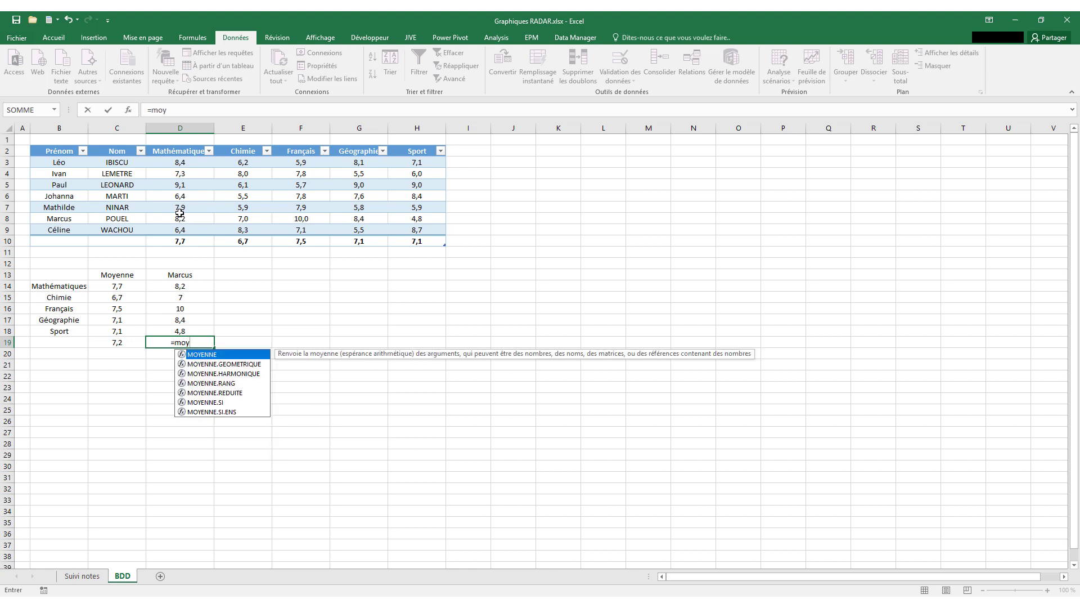
{"action": "double_click", "coordinate": [204, 354]}
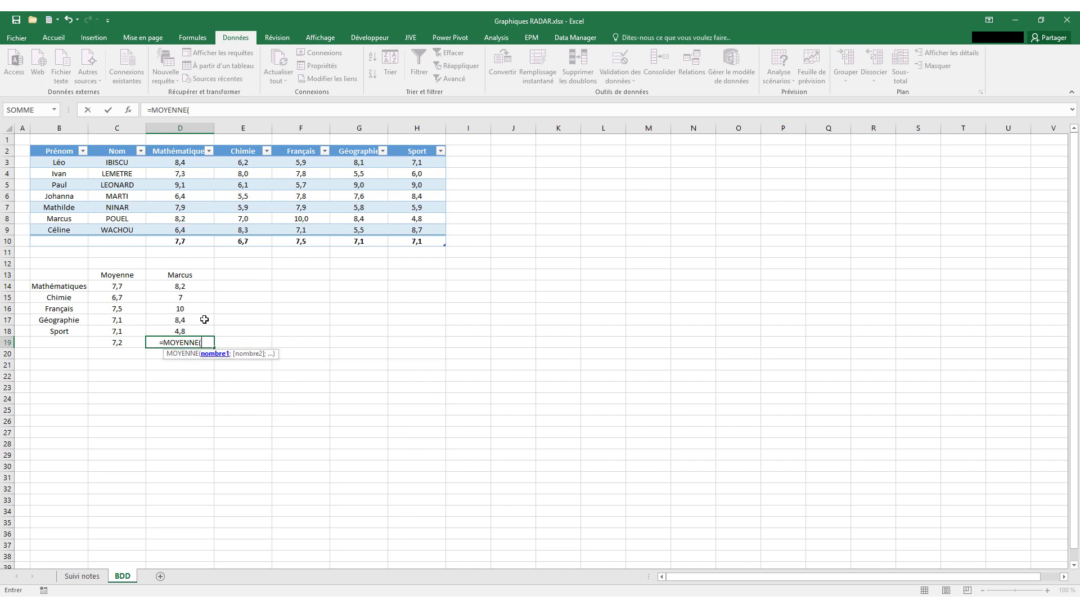
{"action": "left_click_drag", "start_coordinate": [200, 285], "coordinate": [197, 332]}
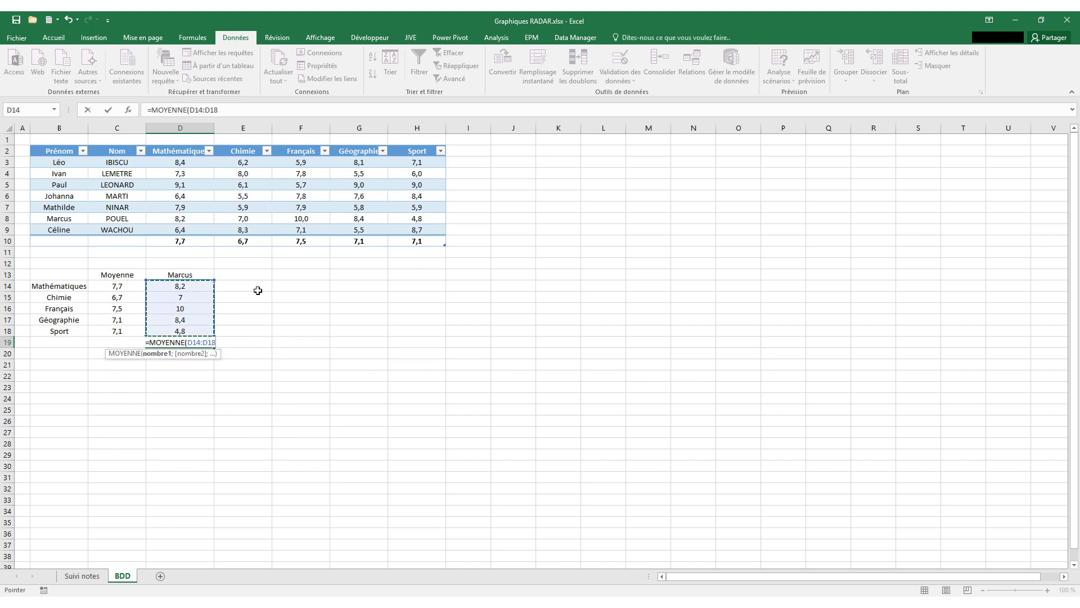
{"action": "type", "text": ")"}
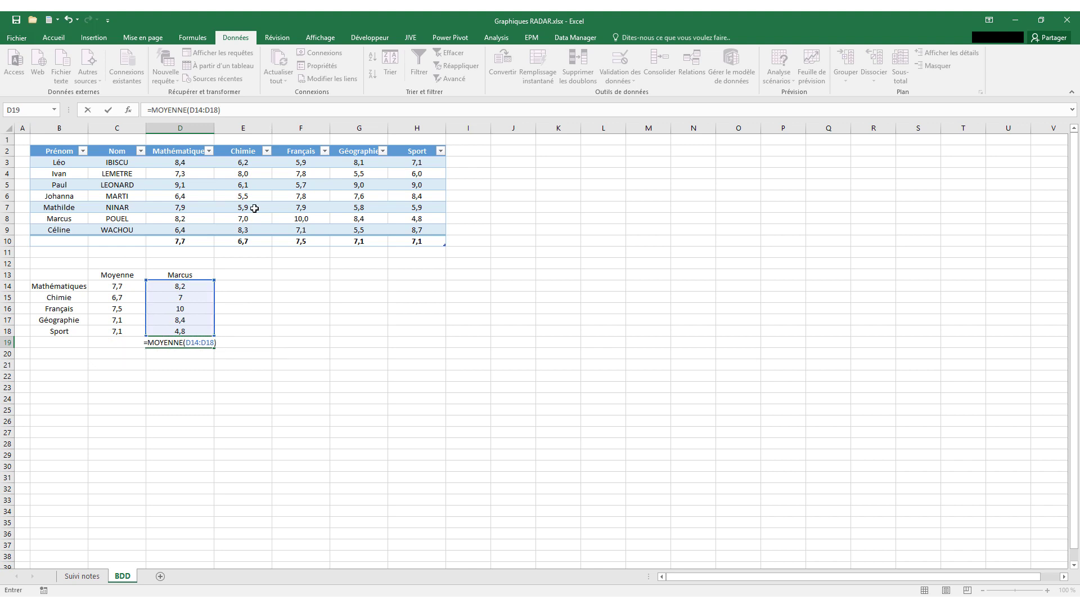
{"action": "key", "text": "Return"}
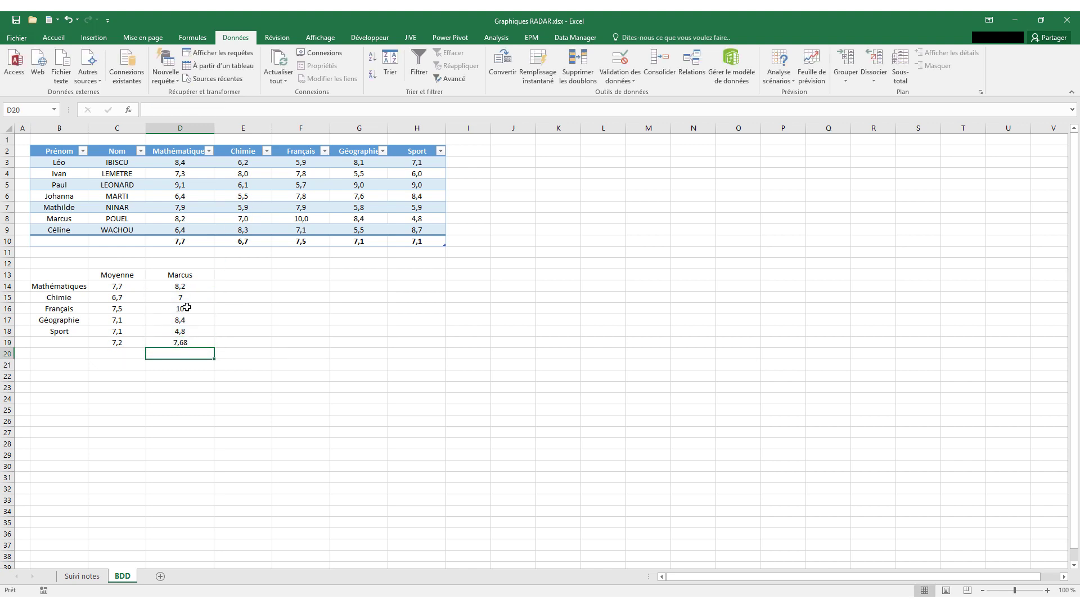
- Format D19 as Nombre and briefly compare with the Suivi notes sheet
{"action": "left_click", "coordinate": [189, 341]}
{"action": "left_click", "coordinate": [66, 39]}
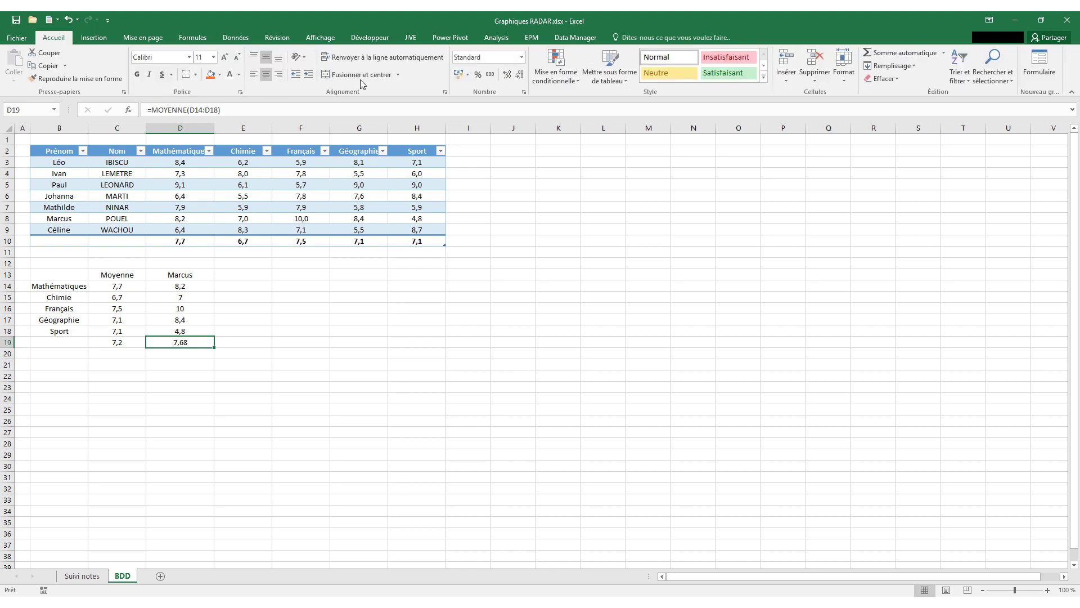
{"action": "left_click", "coordinate": [522, 57]}
{"action": "left_click", "coordinate": [514, 97]}
{"action": "left_click", "coordinate": [520, 75]}
{"action": "left_click", "coordinate": [82, 575]}
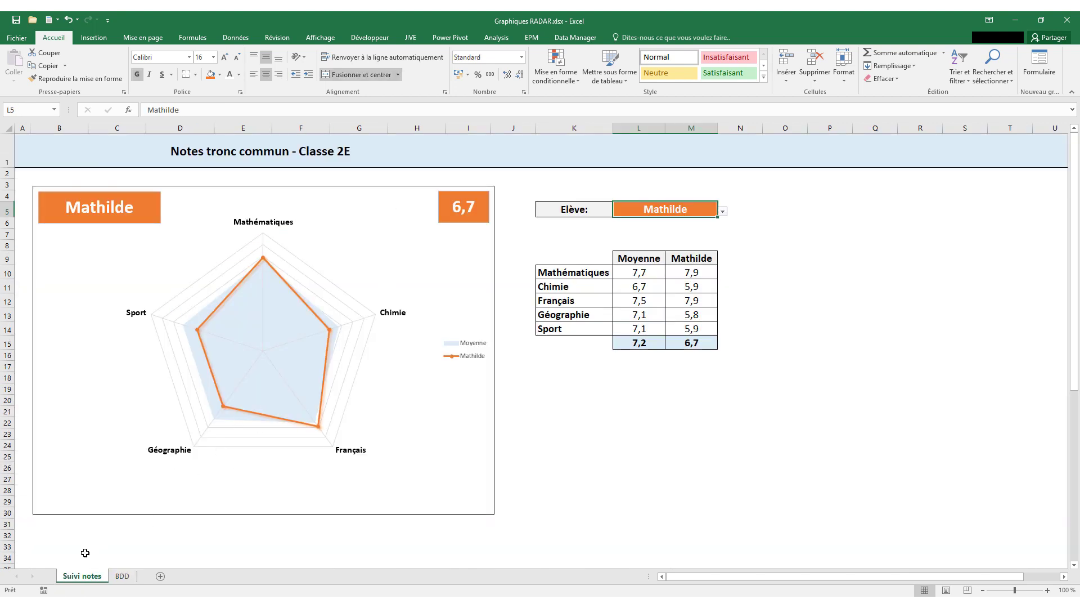
{"action": "left_click", "coordinate": [122, 576]}
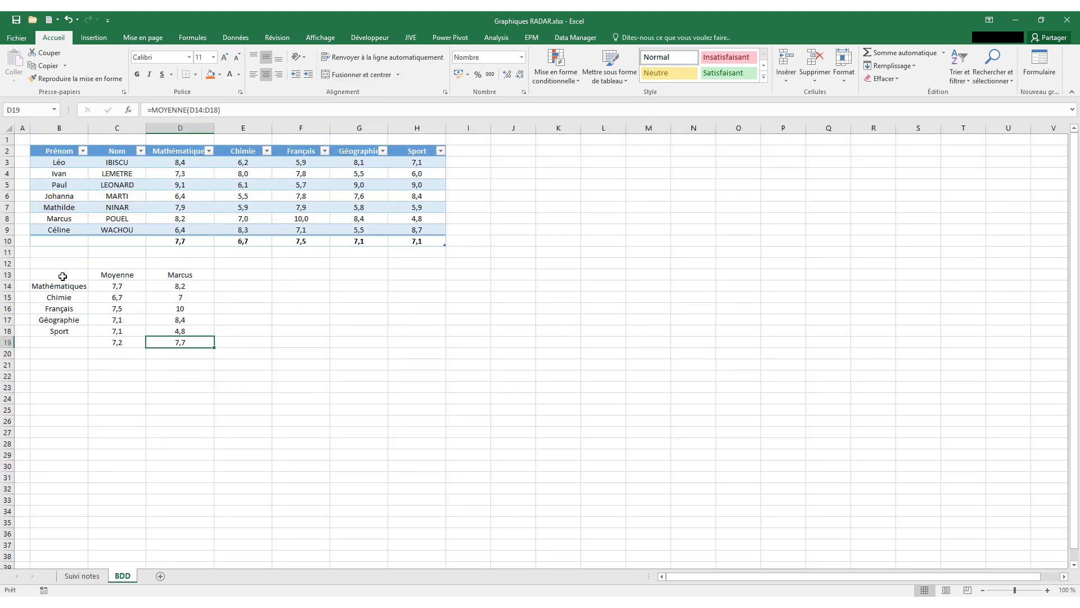
- Select B13:D18 and insert a plain Radar chart from the surface/radar chart list
{"action": "left_click_drag", "start_coordinate": [63, 276], "coordinate": [179, 332]}
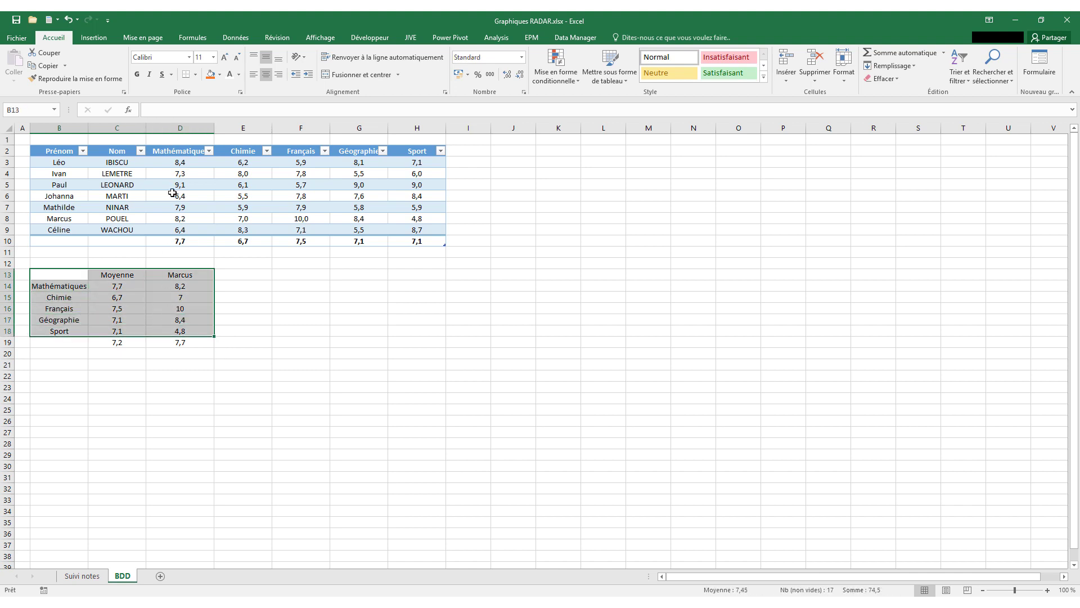
{"action": "left_click", "coordinate": [94, 38]}
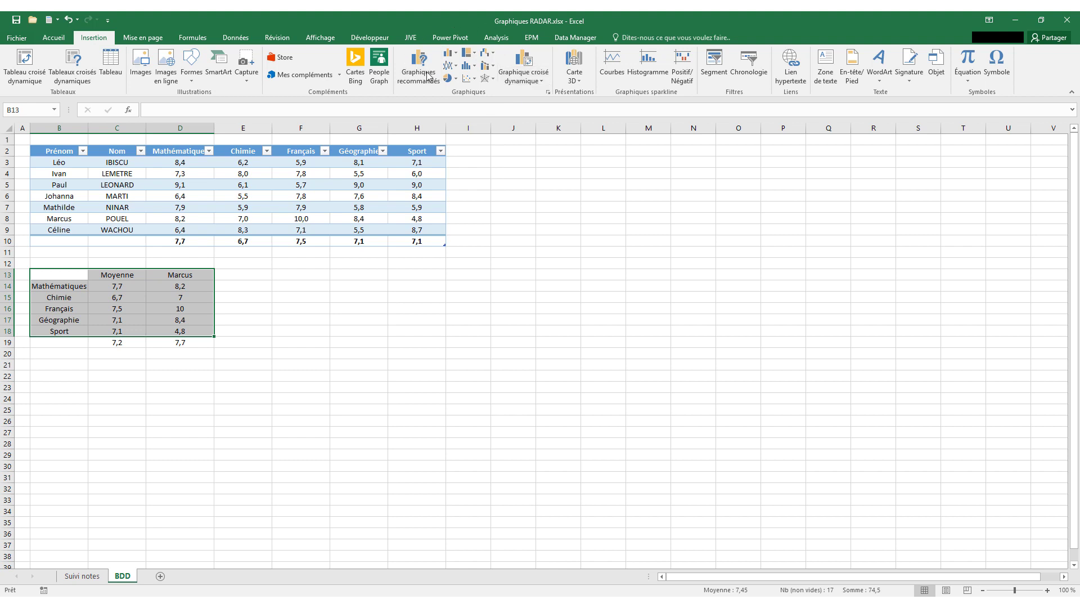
{"action": "left_click", "coordinate": [496, 80]}
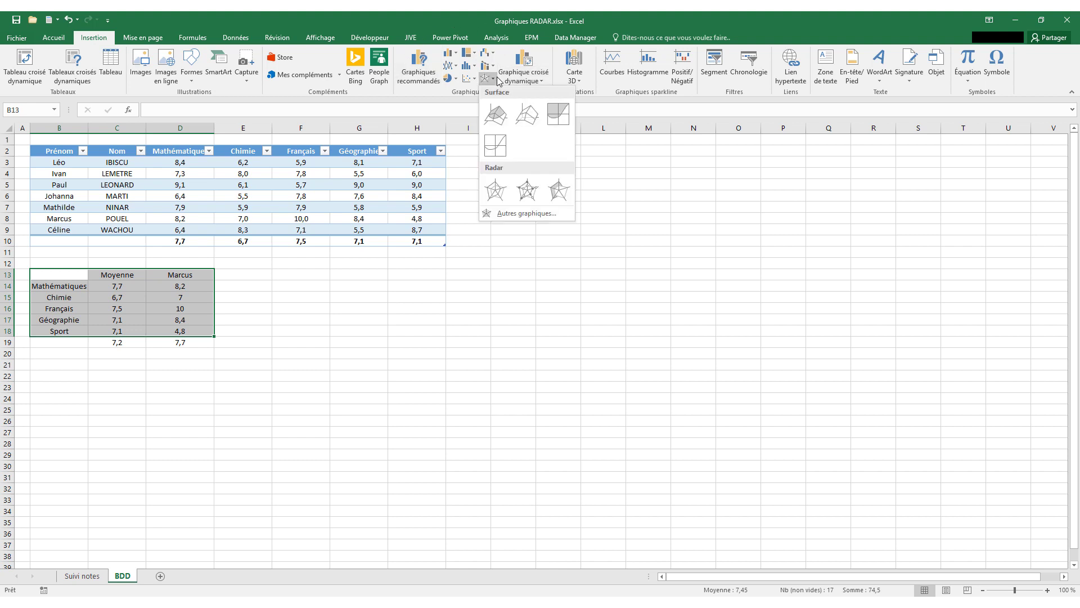
{"action": "left_click", "coordinate": [495, 191]}
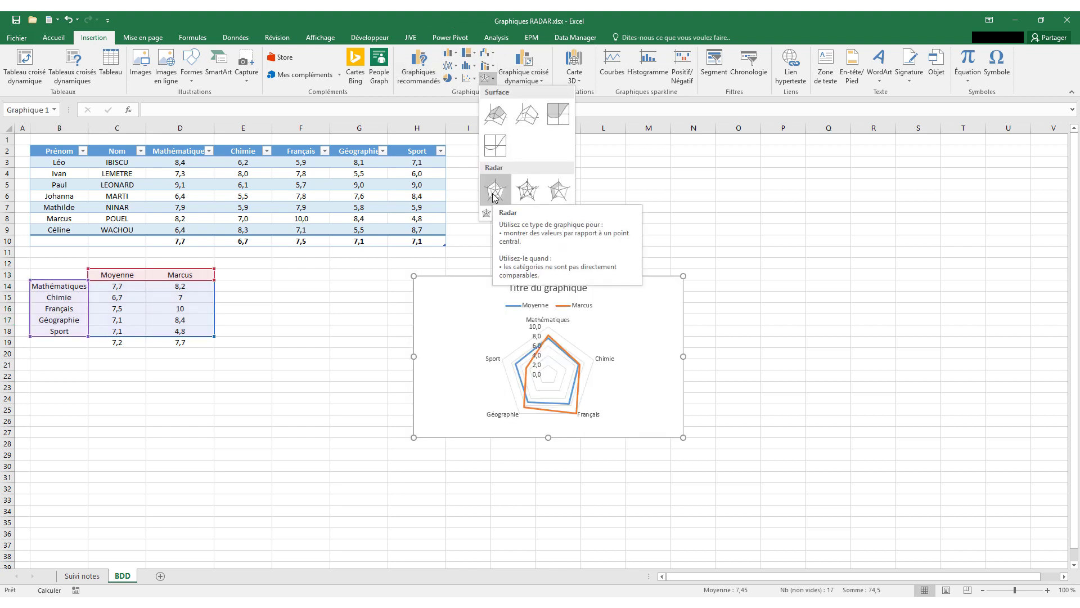
{"action": "left_click", "coordinate": [494, 194]}
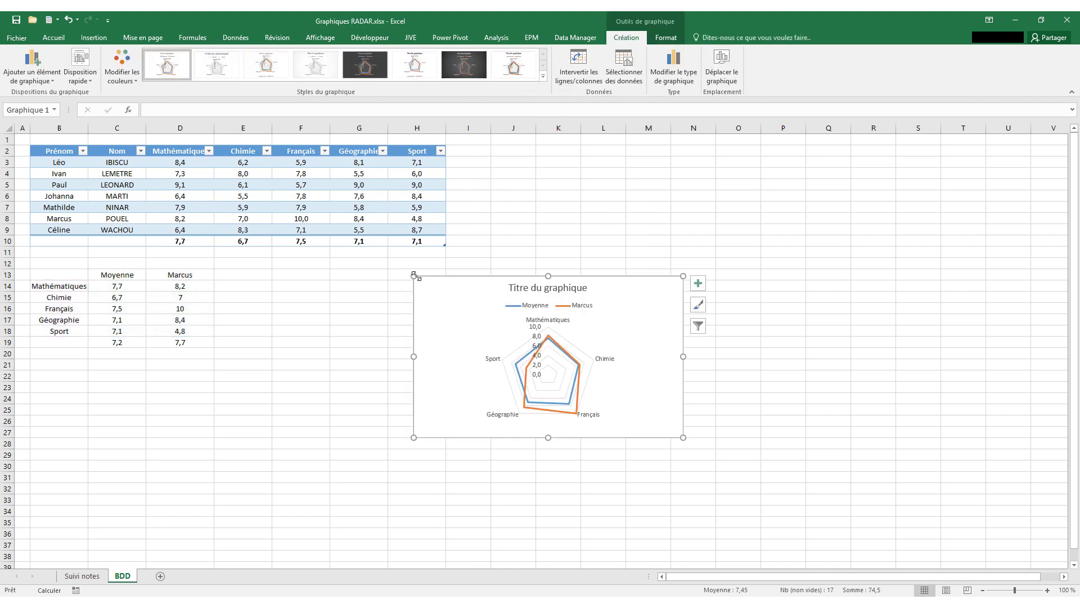
- Enlarge the chart, move it right of the tables and switch it to Radar avec marqueurs
{"action": "left_click_drag", "start_coordinate": [414, 276], "coordinate": [234, 162]}
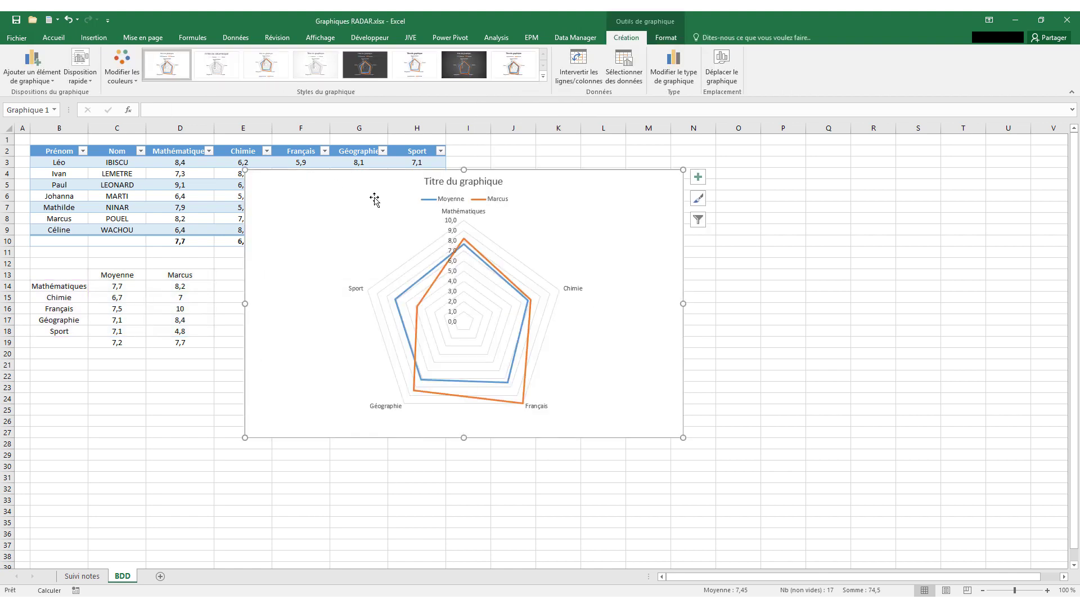
{"action": "left_click_drag", "start_coordinate": [379, 193], "coordinate": [436, 232]}
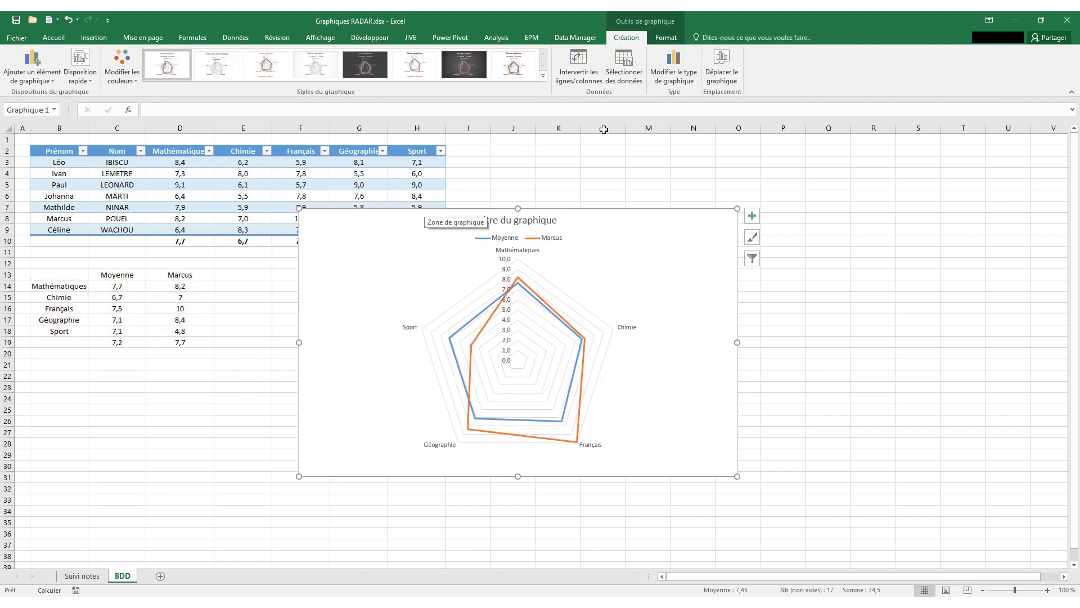
{"action": "left_click", "coordinate": [673, 65]}
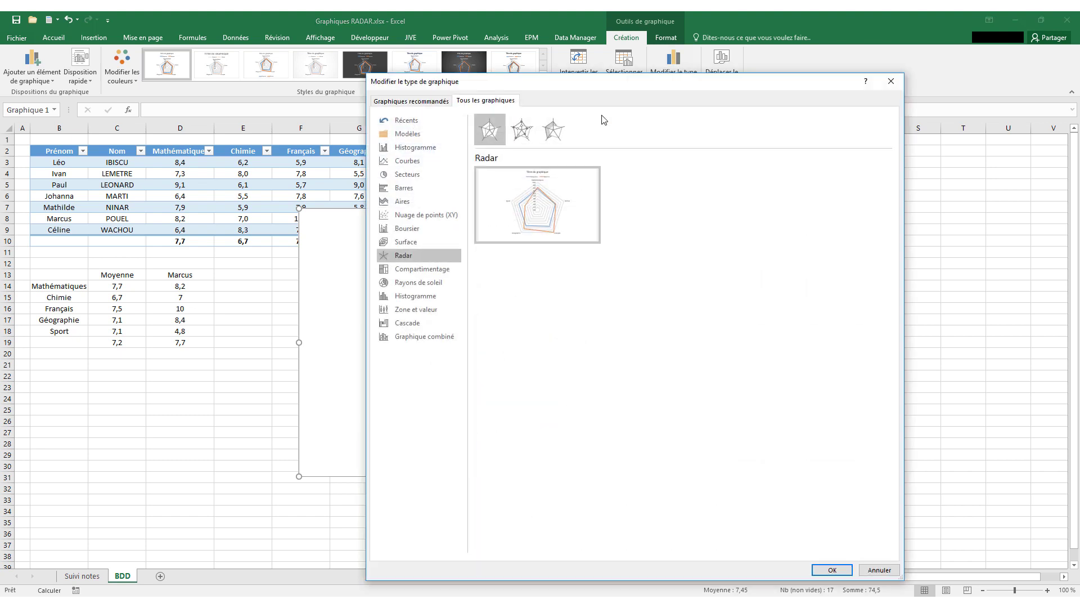
{"action": "left_click", "coordinate": [526, 130]}
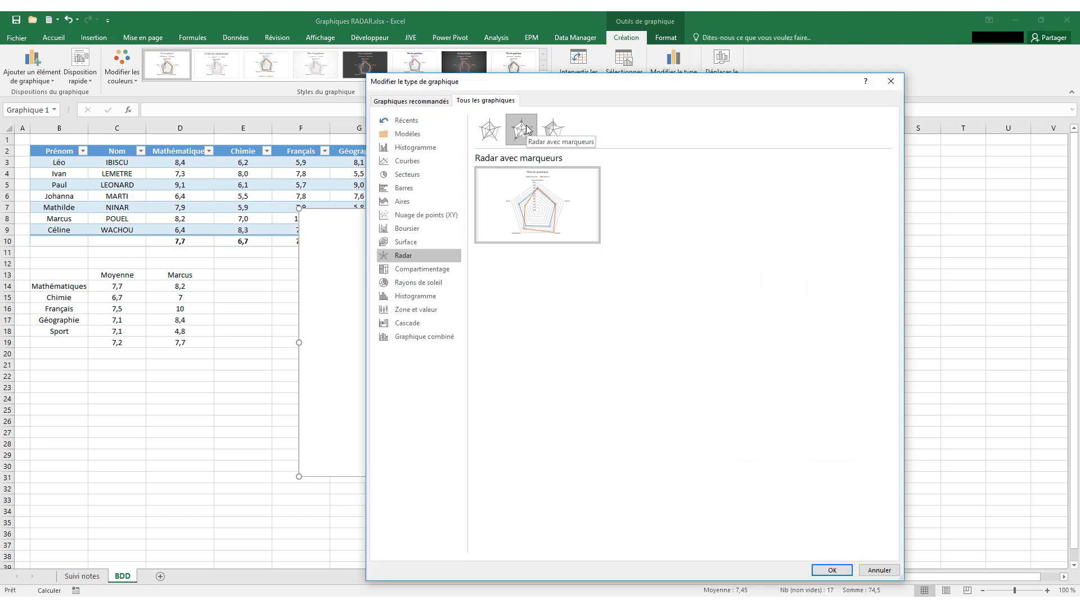
{"action": "double_click", "coordinate": [528, 128]}
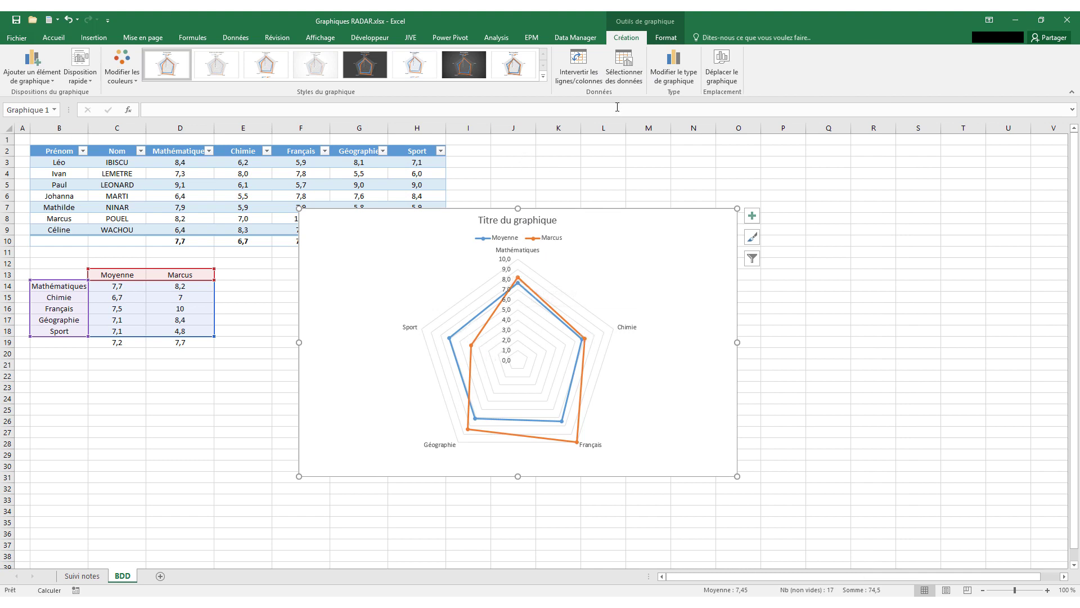
- Try the Radar plein type, then revert to Radar avec marqueurs
{"action": "left_click", "coordinate": [673, 65]}
{"action": "left_click", "coordinate": [560, 137]}
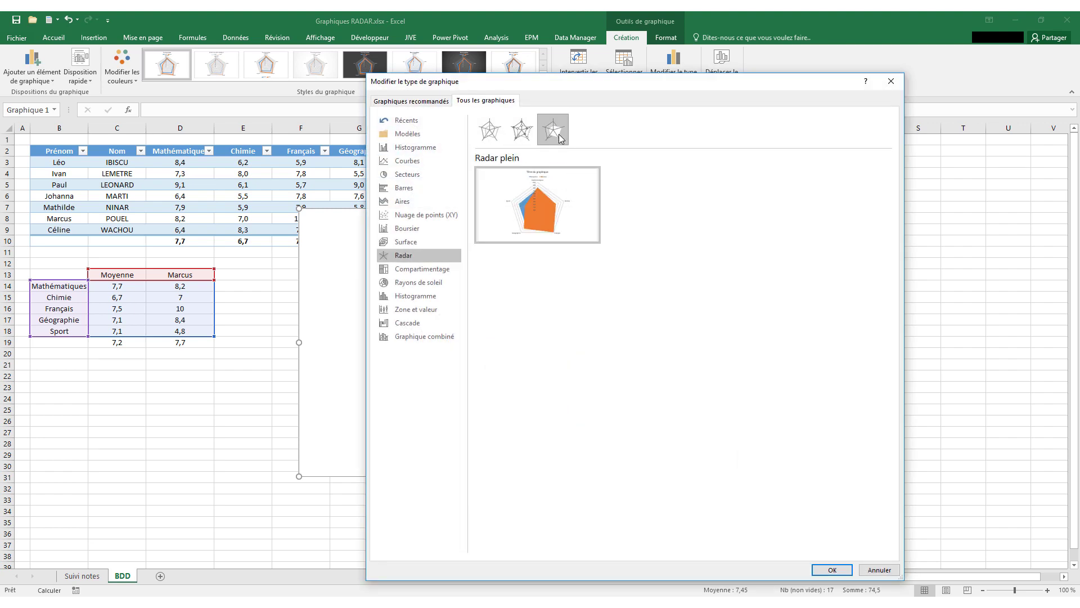
{"action": "double_click", "coordinate": [560, 137]}
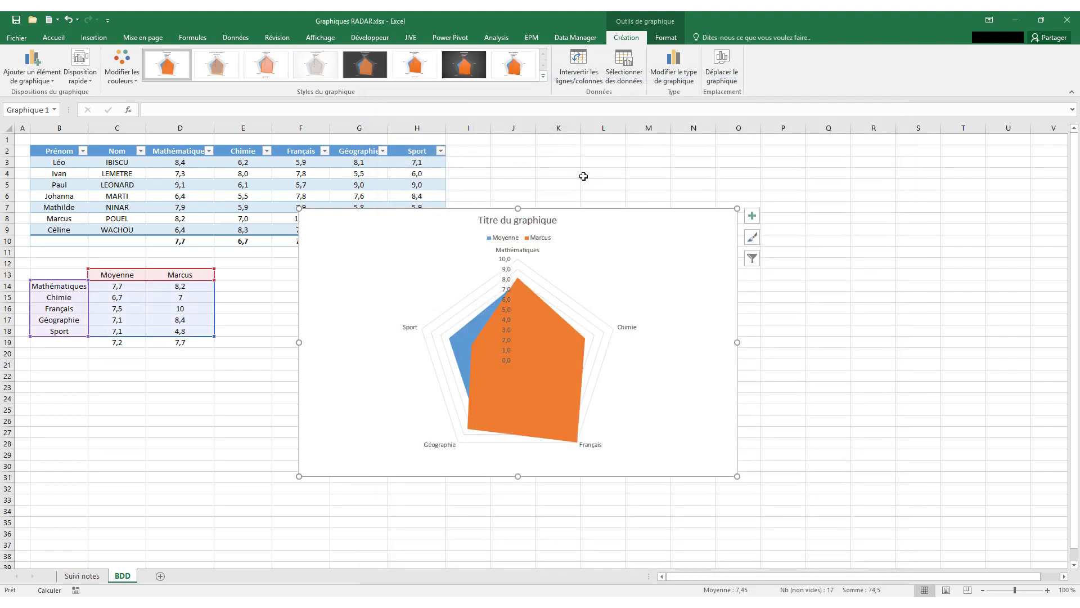
{"action": "left_click", "coordinate": [681, 79]}
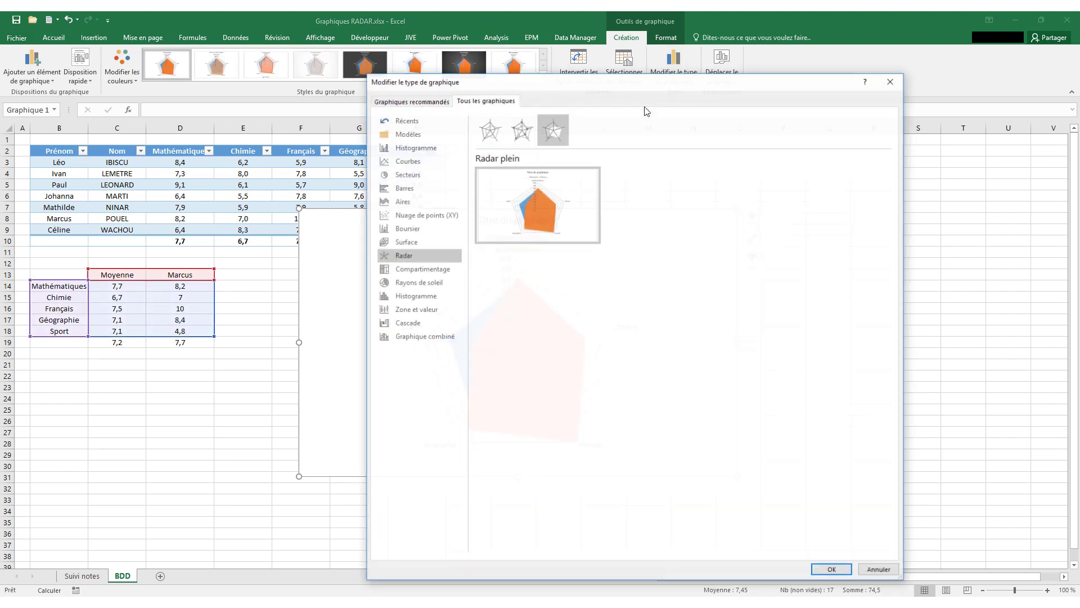
{"action": "double_click", "coordinate": [537, 134]}
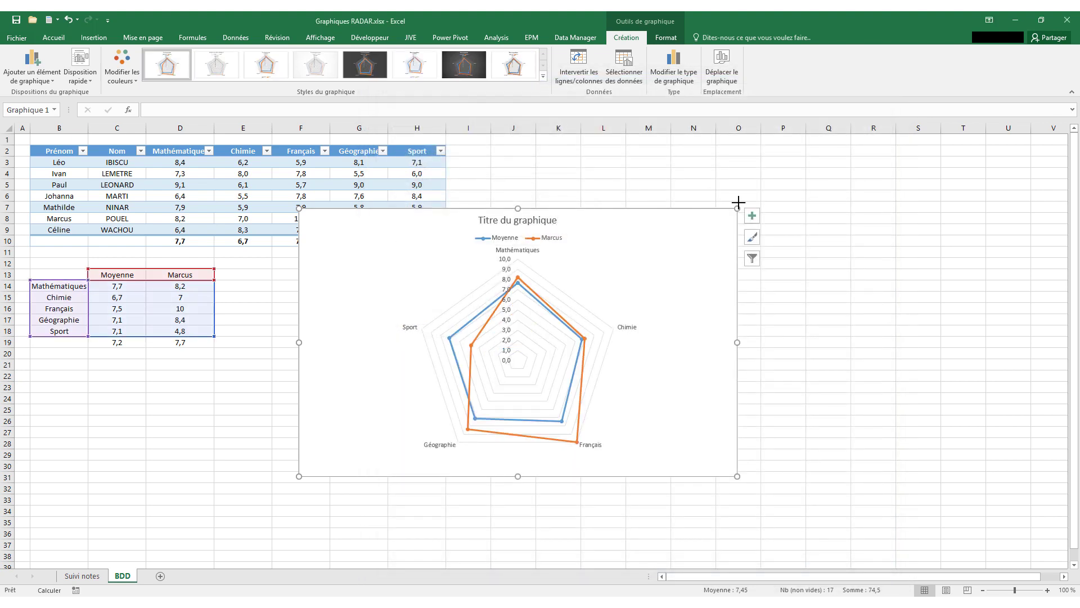
- Enlarge and reposition the chart, then delete its placeholder title
{"action": "left_click_drag", "start_coordinate": [692, 212], "coordinate": [750, 230]}
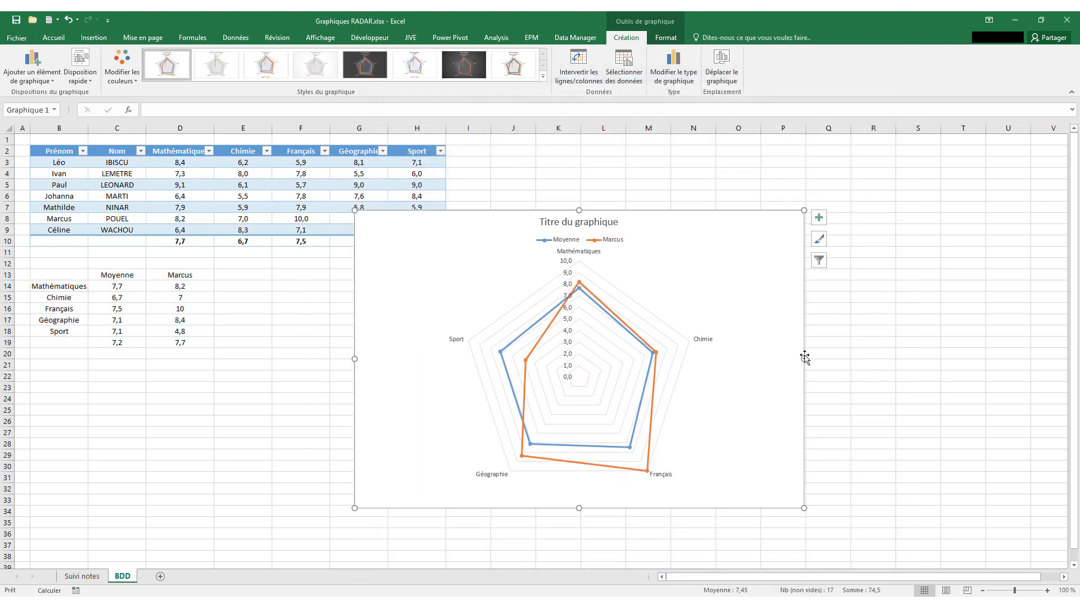
{"action": "left_click_drag", "start_coordinate": [804, 358], "coordinate": [791, 359]}
{"action": "left_click", "coordinate": [592, 224]}
{"action": "key", "text": "Delete"}
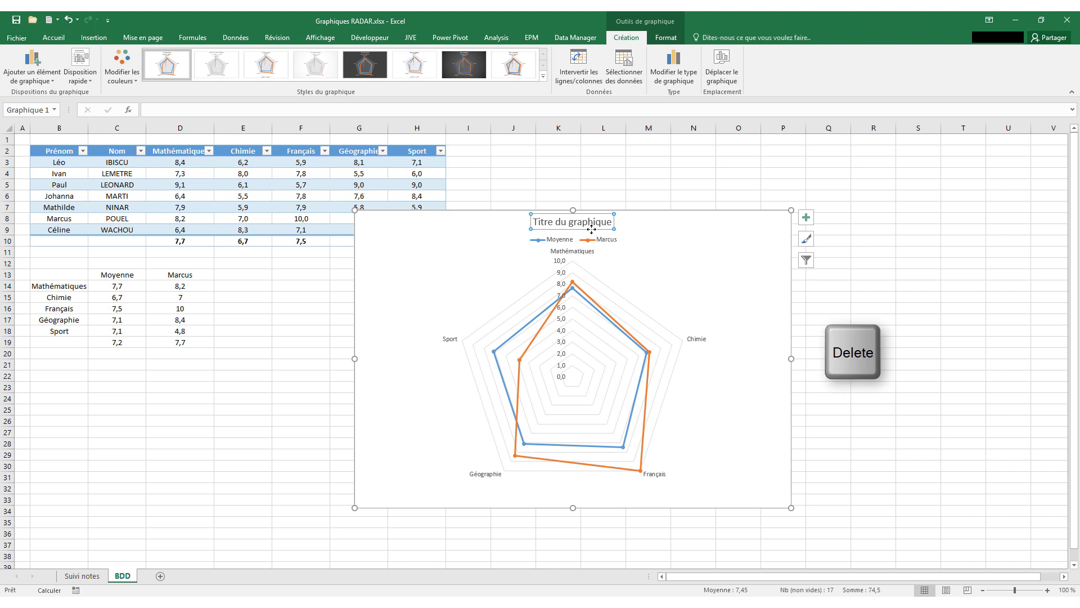
- Move the Moyenne/Marcus legend to the chart's bottom-right corner
{"action": "left_click", "coordinate": [605, 226]}
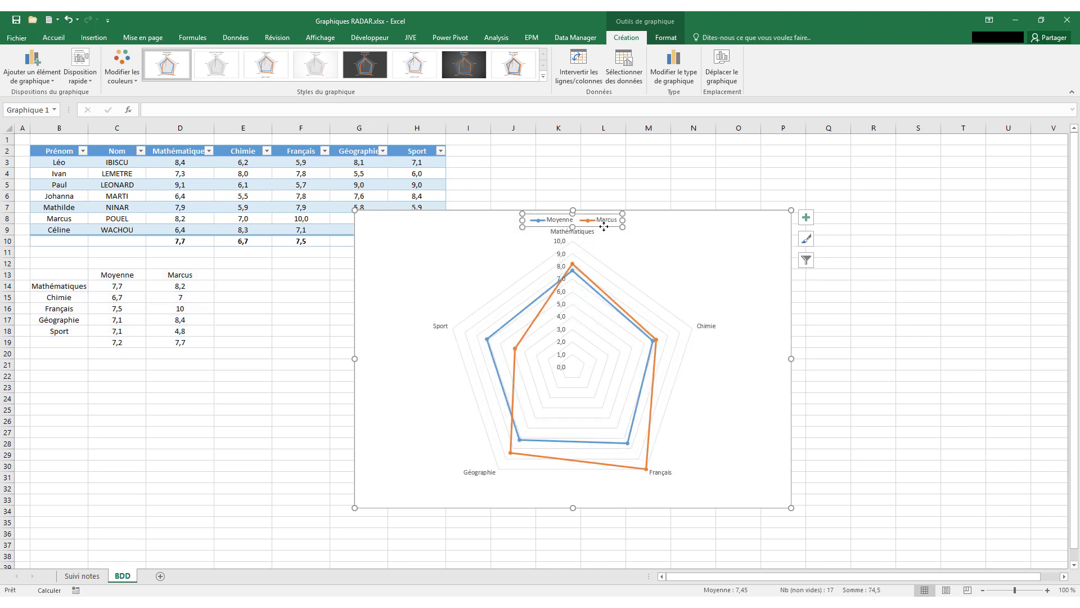
{"action": "left_click_drag", "start_coordinate": [604, 227], "coordinate": [767, 489]}
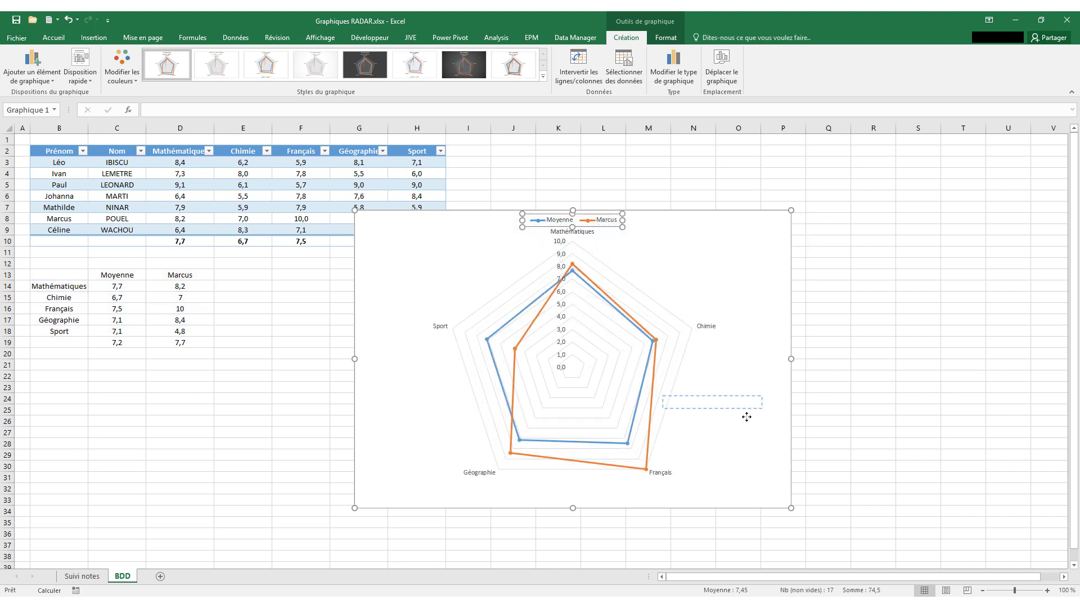
{"action": "left_click_drag", "start_coordinate": [767, 489], "coordinate": [767, 500]}
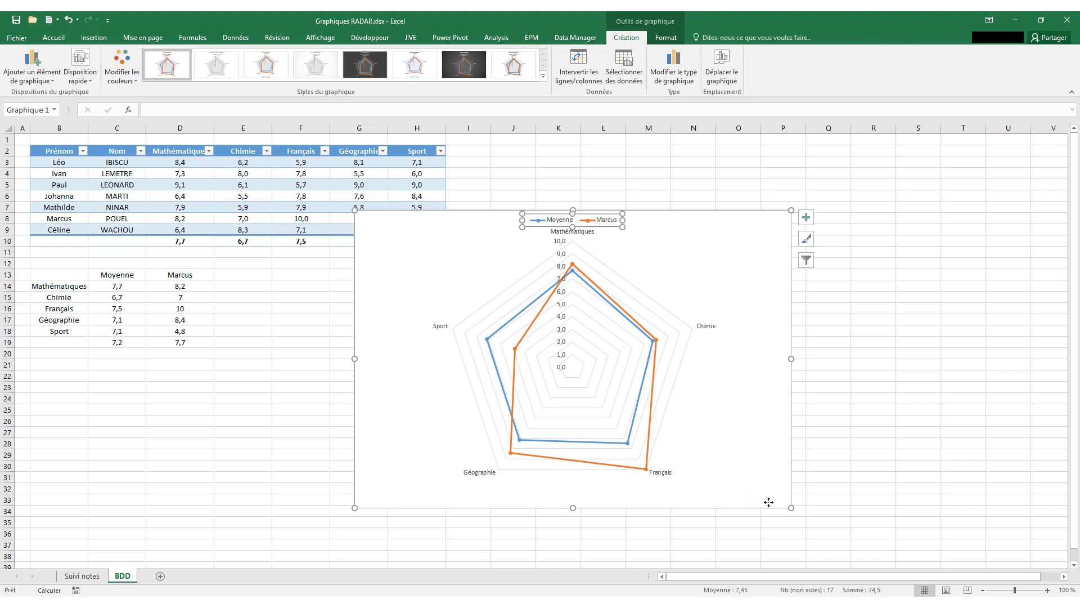
{"action": "left_click", "coordinate": [591, 233]}
- Make the radar chart's subject labels bold at font size 10,5
{"action": "left_click", "coordinate": [54, 38]}
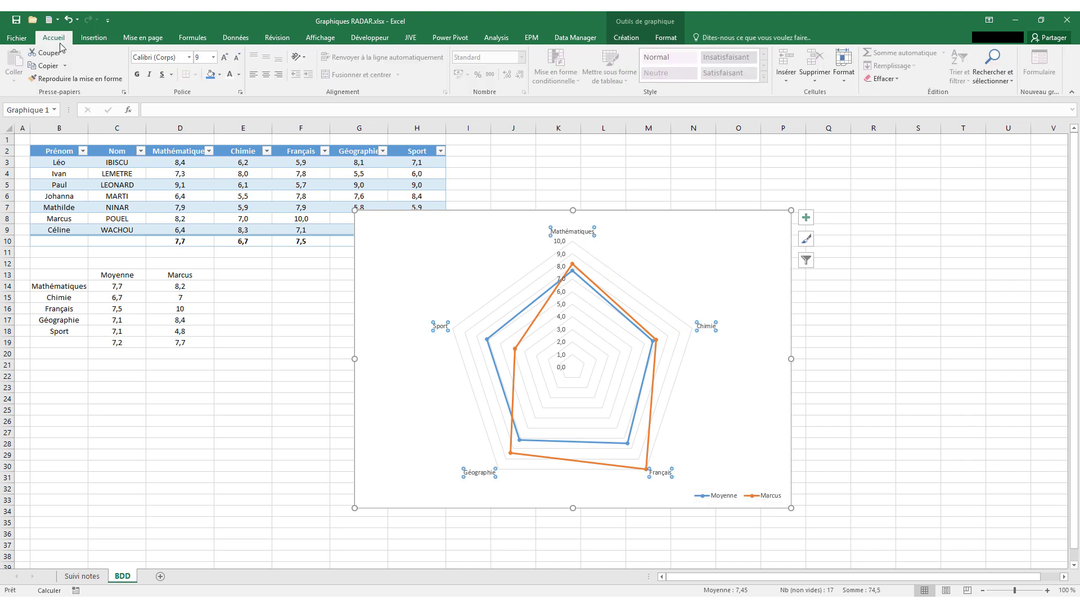
{"action": "left_click", "coordinate": [136, 74]}
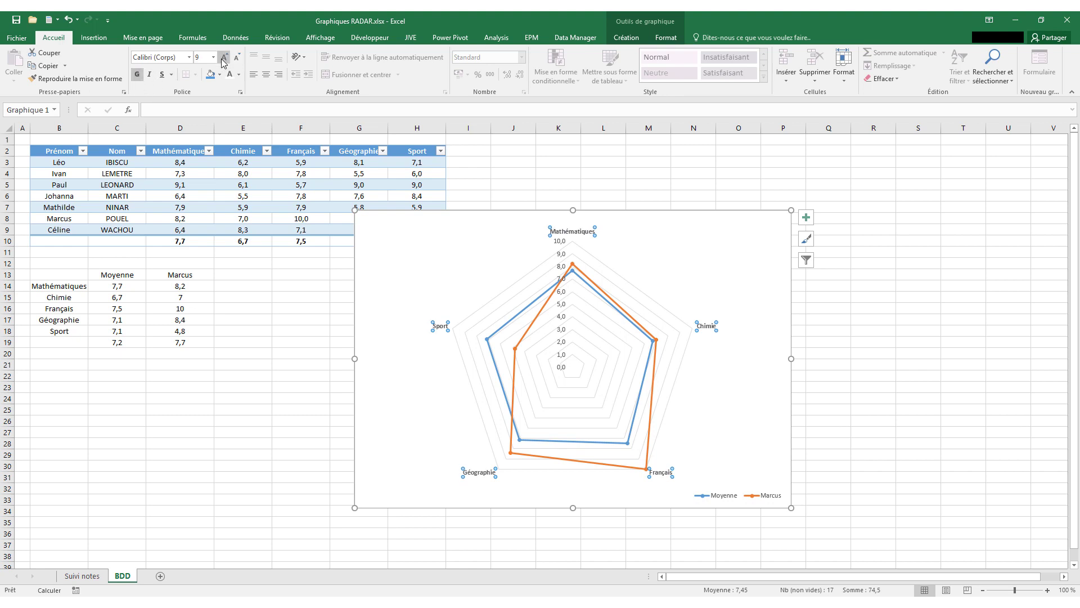
{"action": "left_click", "coordinate": [224, 57]}
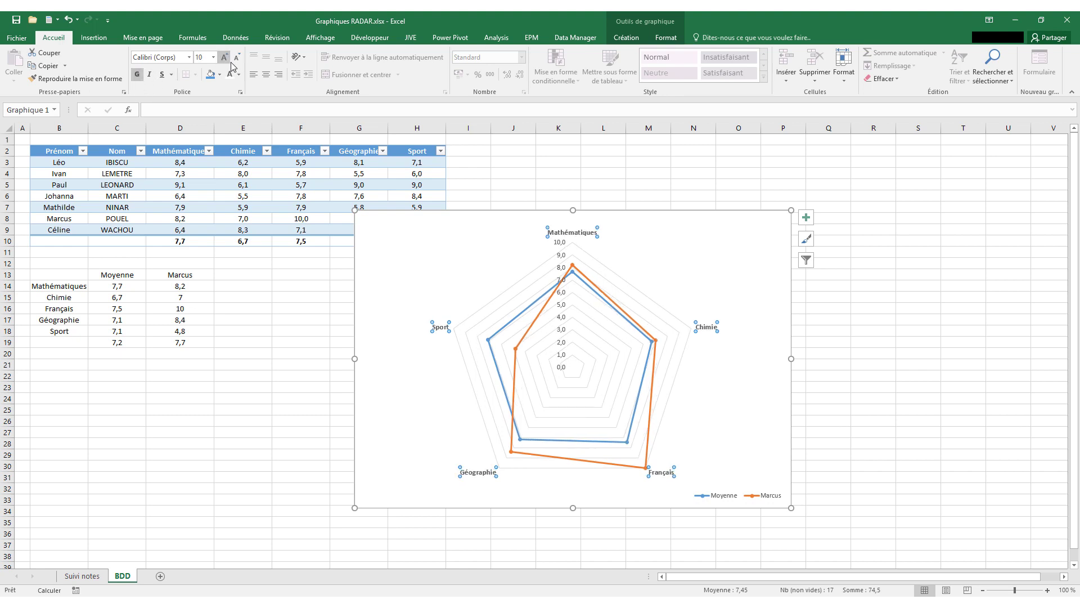
{"action": "left_click", "coordinate": [230, 61]}
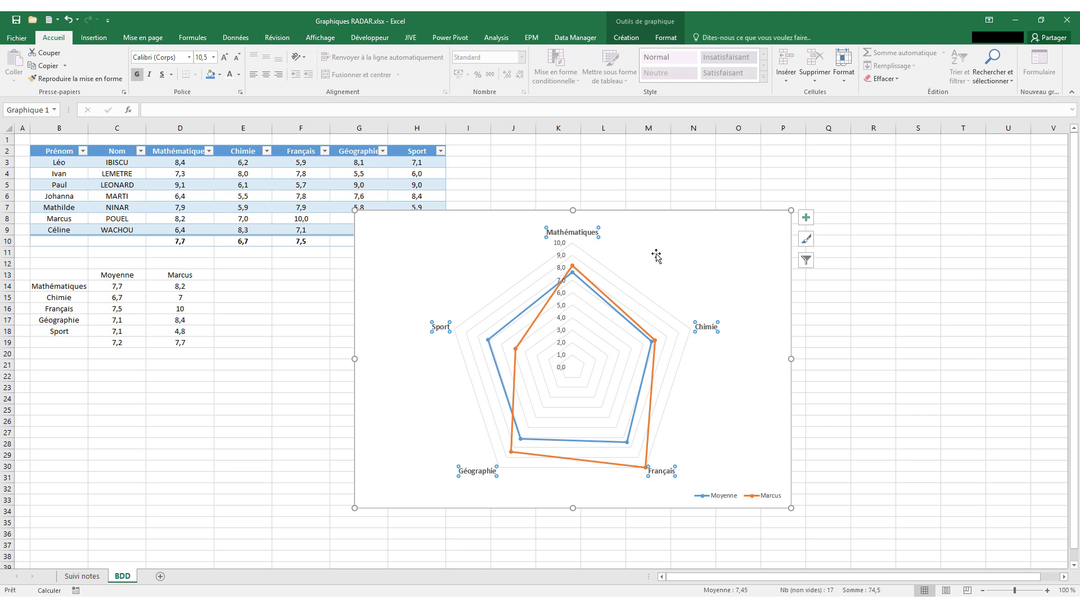
- Try a fill colour on the subject labels, undo it, and compare with Suivi notes
{"action": "left_click", "coordinate": [625, 239]}
{"action": "left_click", "coordinate": [597, 234]}
{"action": "left_click", "coordinate": [211, 76]}
{"action": "left_click", "coordinate": [68, 20]}
{"action": "left_click", "coordinate": [82, 575]}
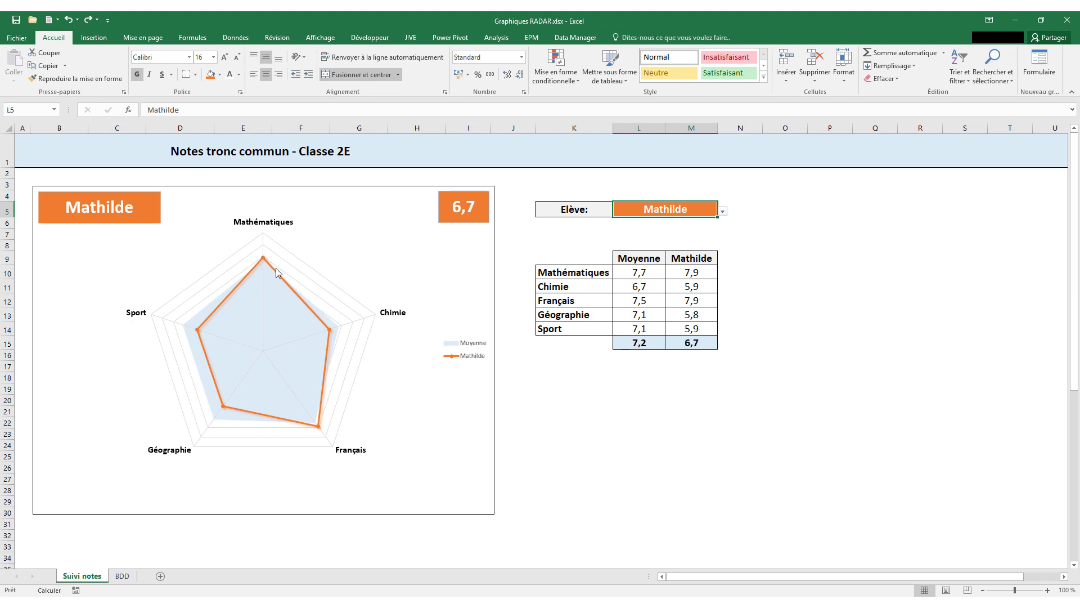
{"action": "left_click", "coordinate": [122, 576]}
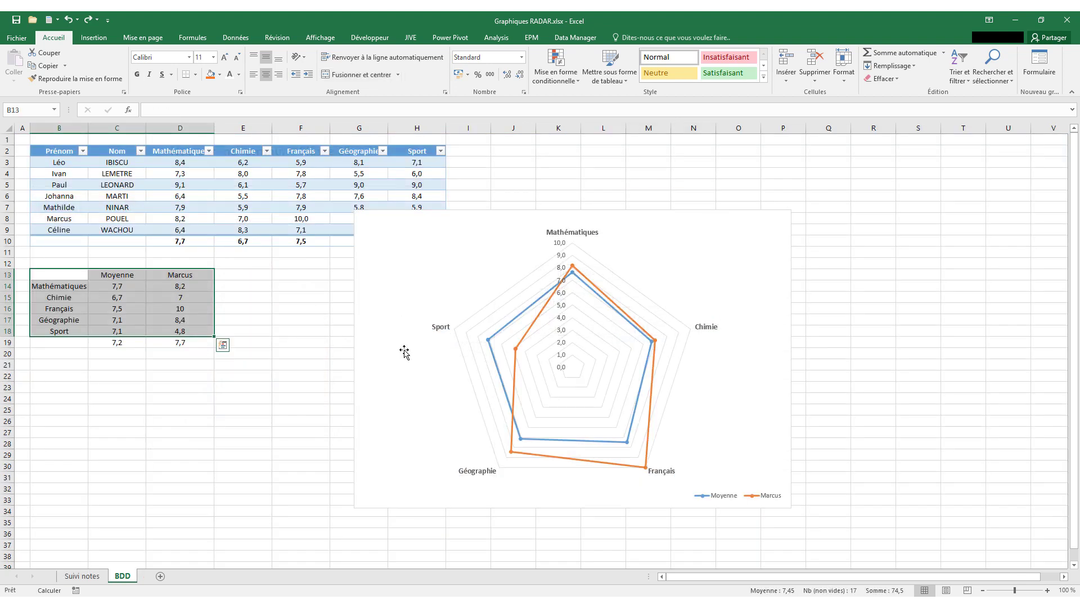
{"action": "left_click", "coordinate": [560, 250]}
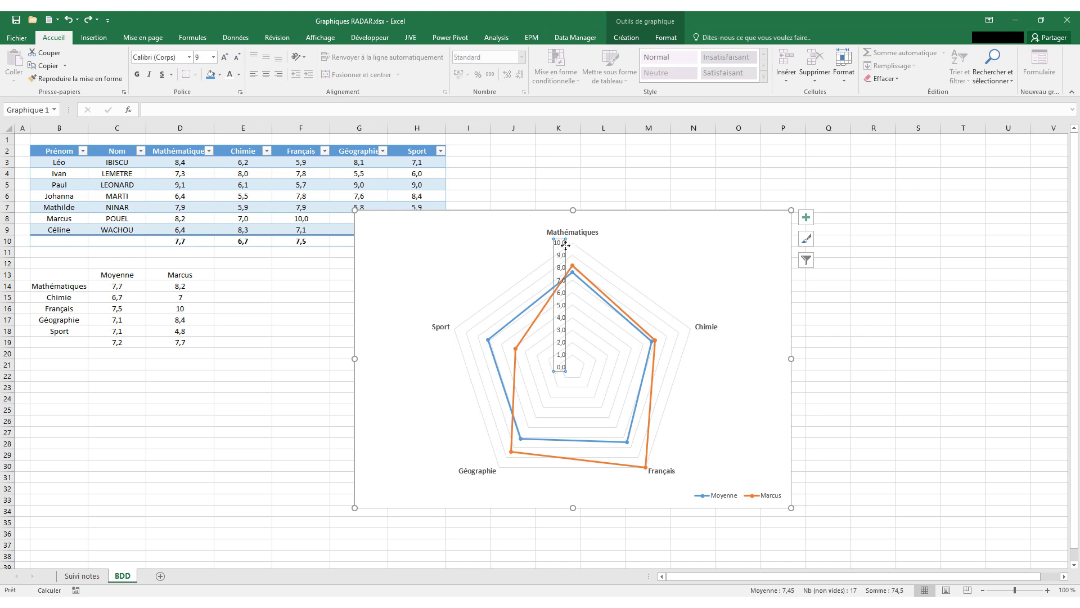
- Give the radar chart's axis lines a solid light grey Trait plein line
{"action": "right_click", "coordinate": [564, 247]}
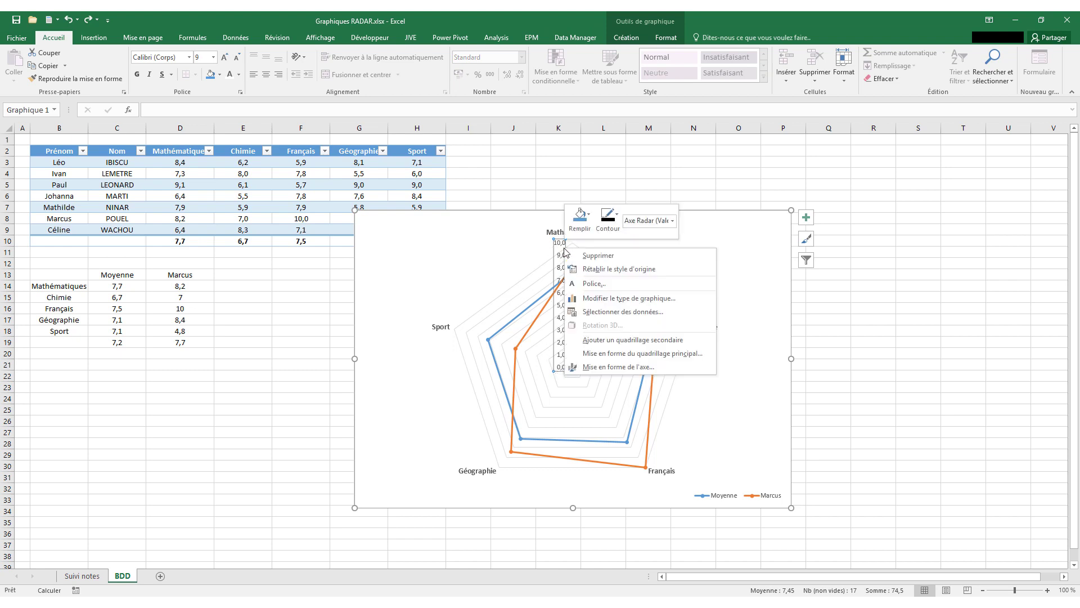
{"action": "left_click", "coordinate": [606, 367]}
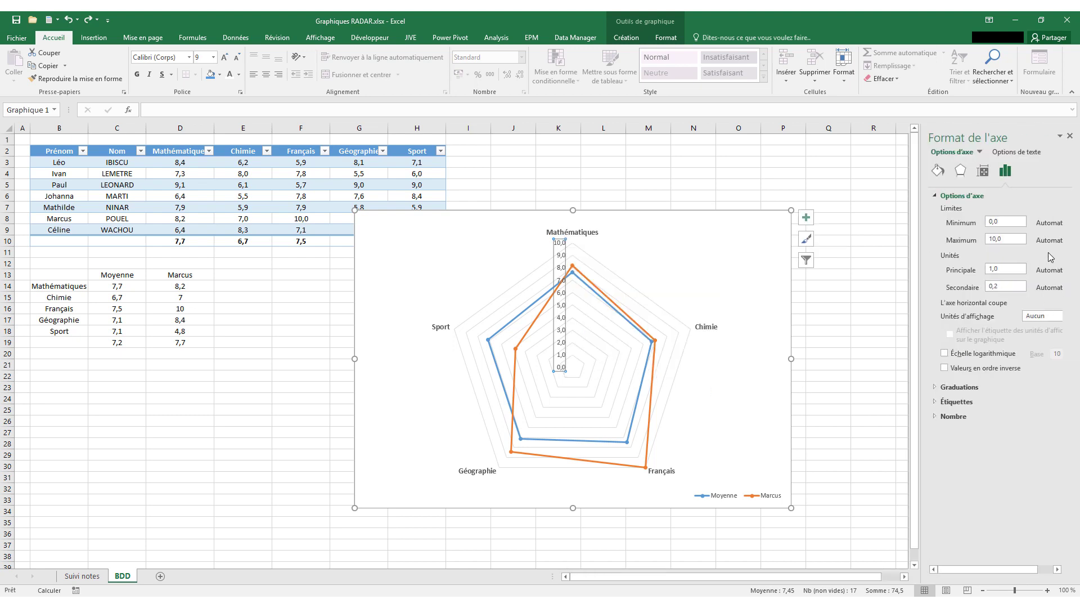
{"action": "left_click", "coordinate": [939, 171]}
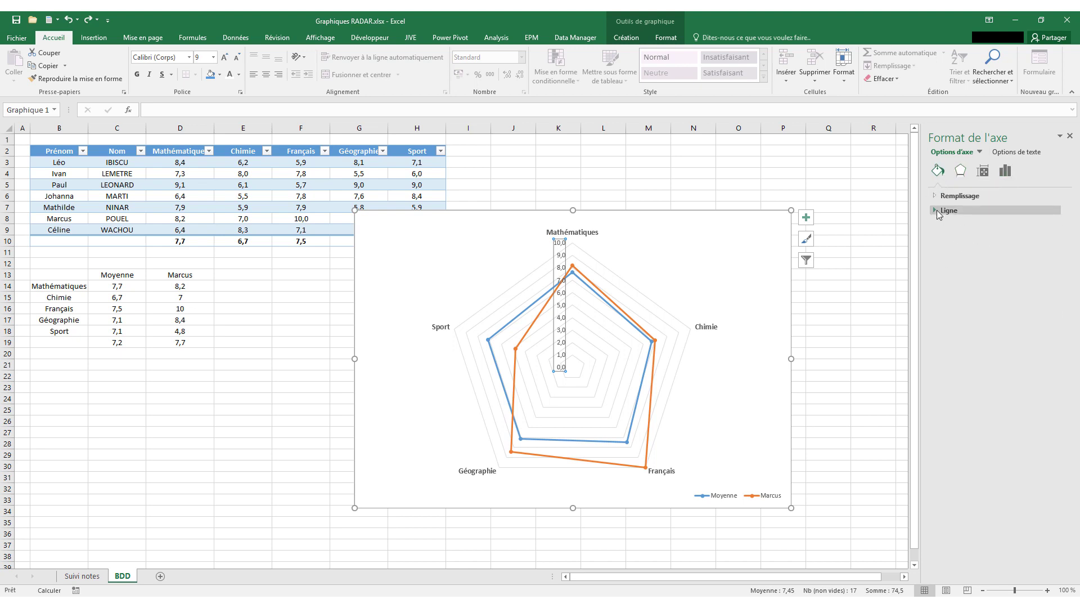
{"action": "left_click", "coordinate": [936, 212]}
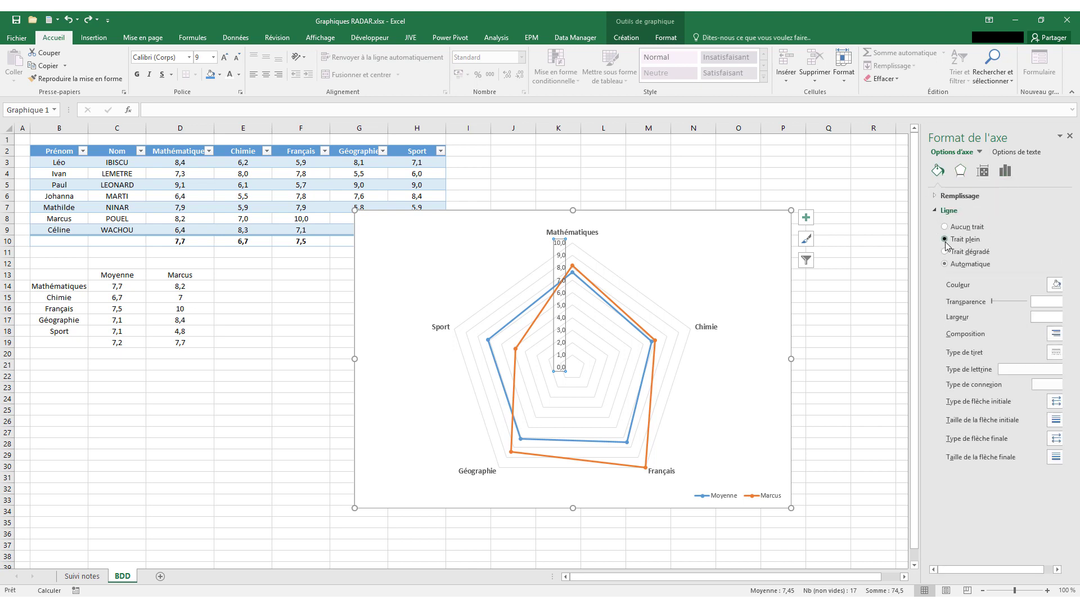
{"action": "left_click", "coordinate": [945, 240]}
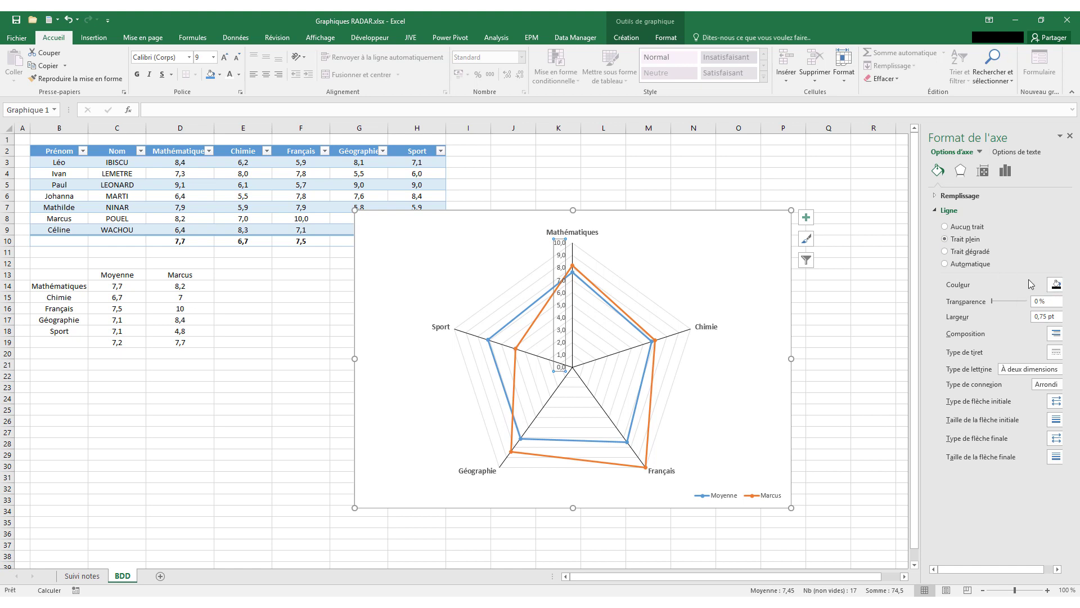
{"action": "left_click", "coordinate": [1049, 285]}
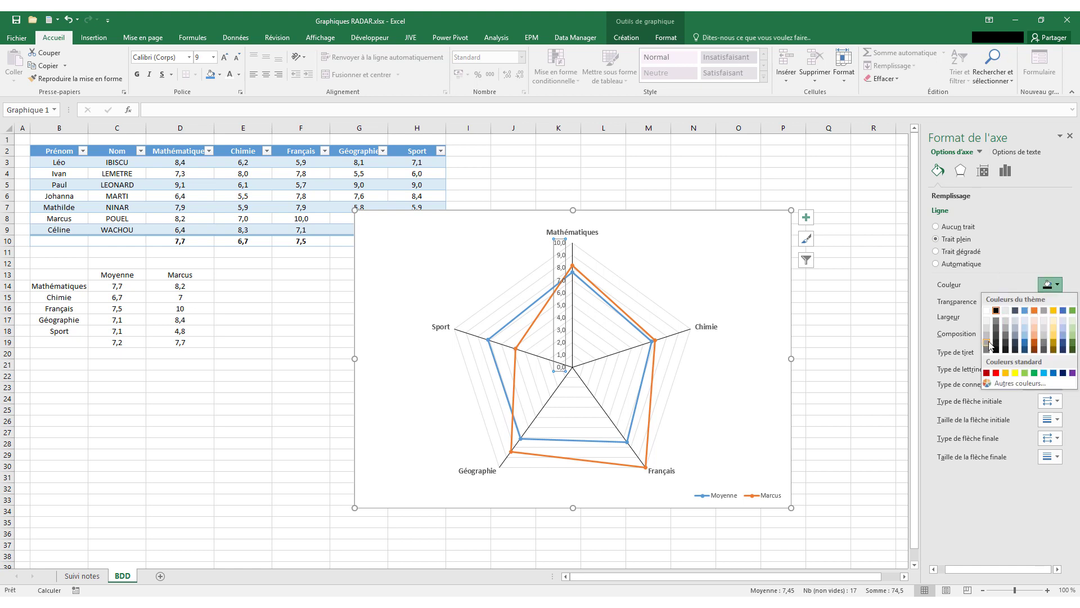
{"action": "left_click", "coordinate": [986, 341]}
{"action": "left_click", "coordinate": [1050, 284]}
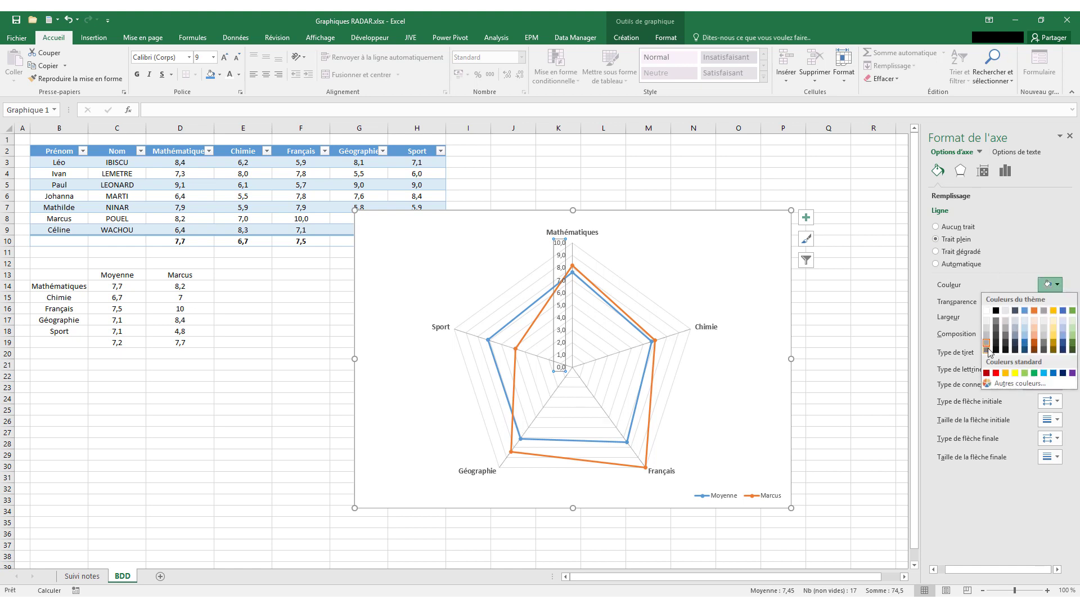
{"action": "left_click", "coordinate": [991, 353]}
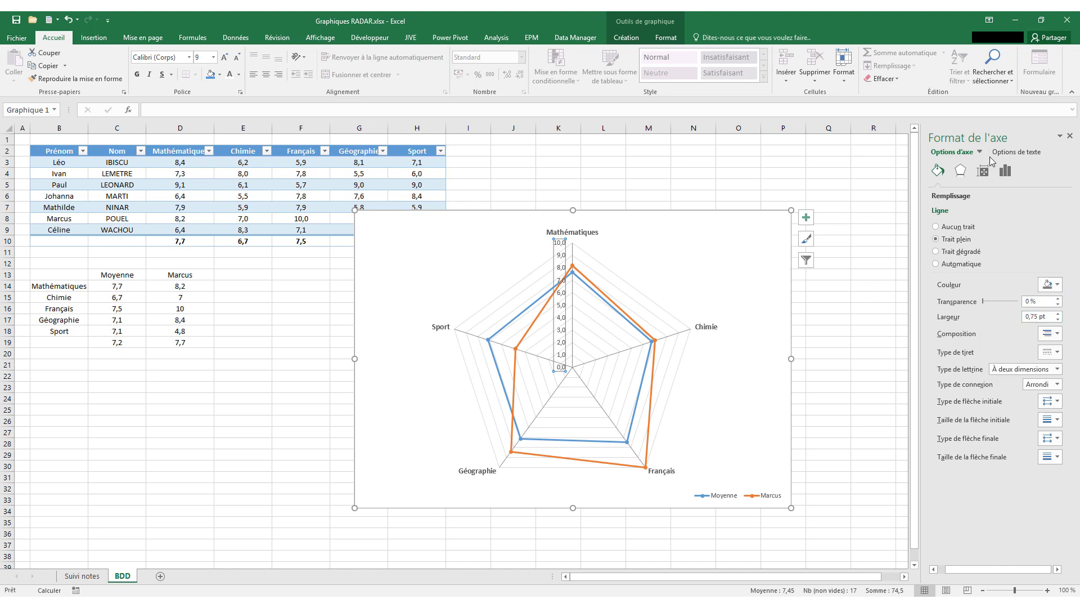
{"action": "left_click", "coordinate": [1071, 136]}
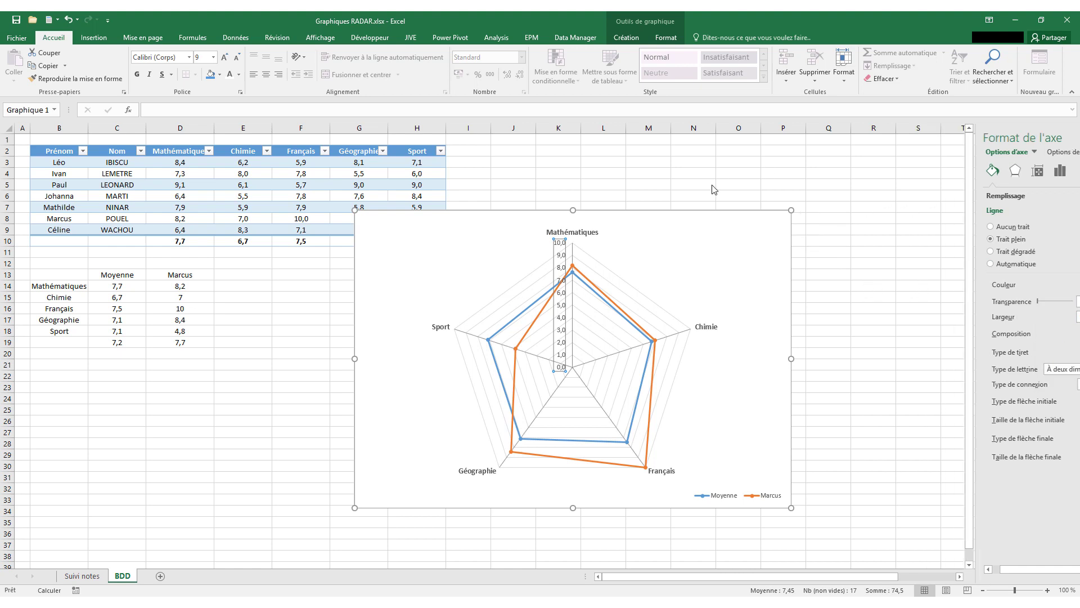
- Set the value axis label position to Aucun to hide the numbers
{"action": "right_click", "coordinate": [563, 263]}
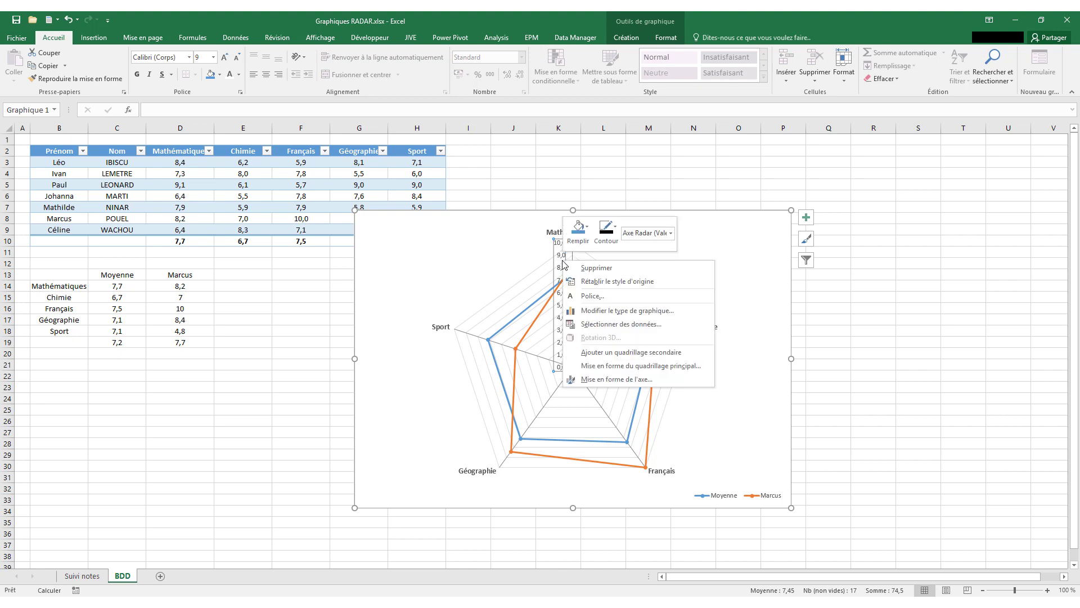
{"action": "left_click", "coordinate": [615, 379]}
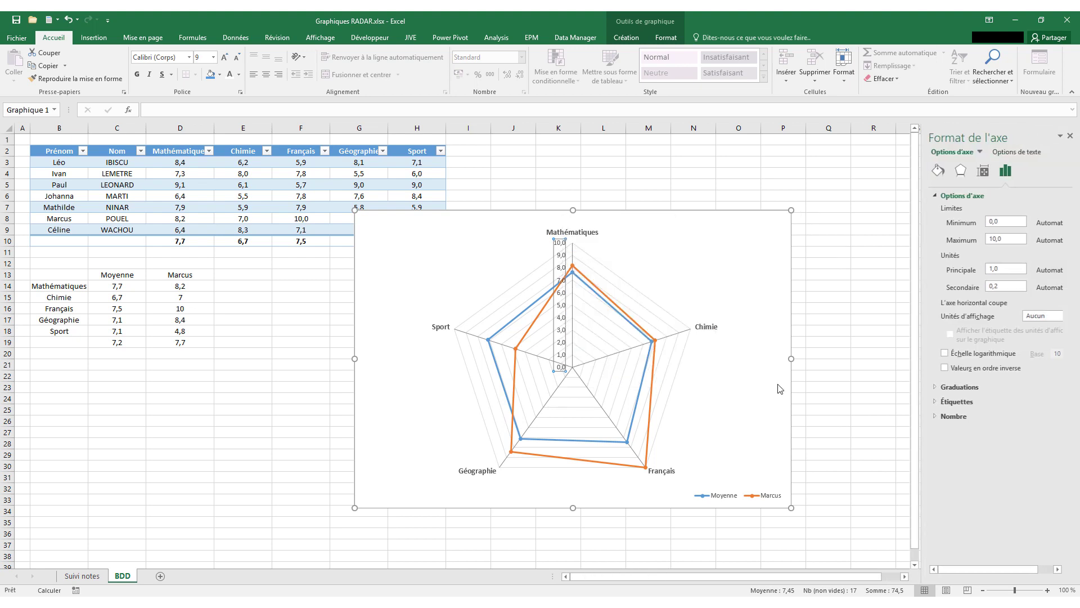
{"action": "left_click", "coordinate": [935, 402]}
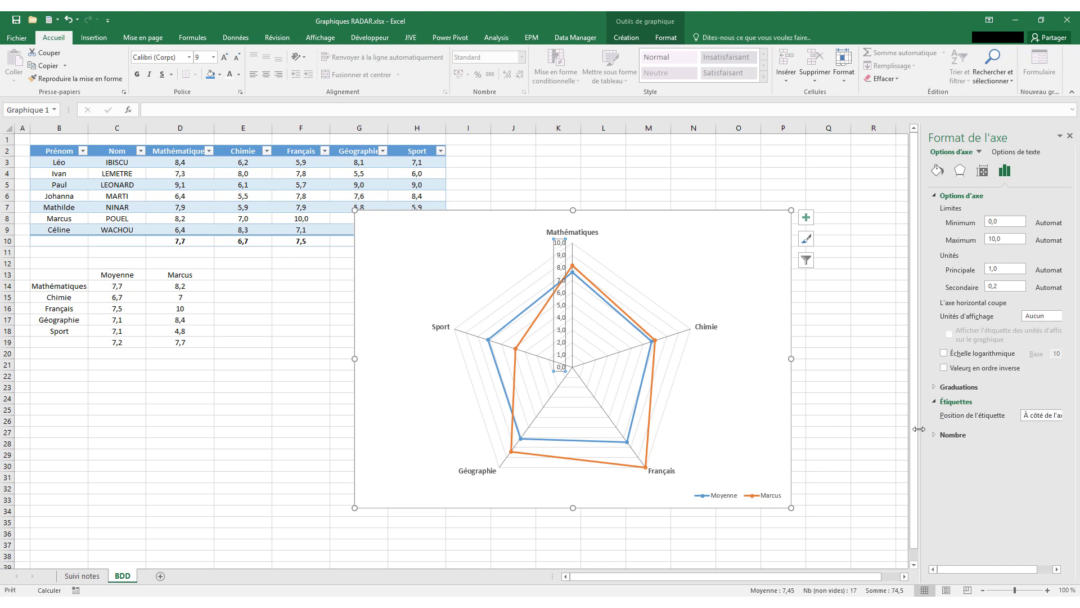
{"action": "left_click_drag", "start_coordinate": [920, 433], "coordinate": [902, 428]}
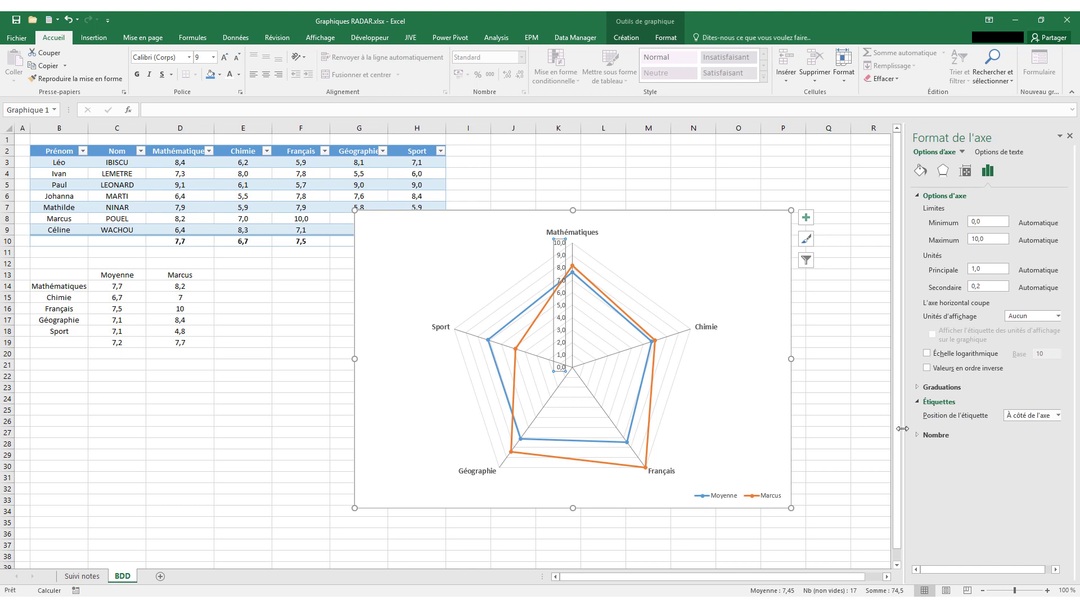
{"action": "left_click", "coordinate": [1016, 416]}
{"action": "left_click", "coordinate": [1018, 459]}
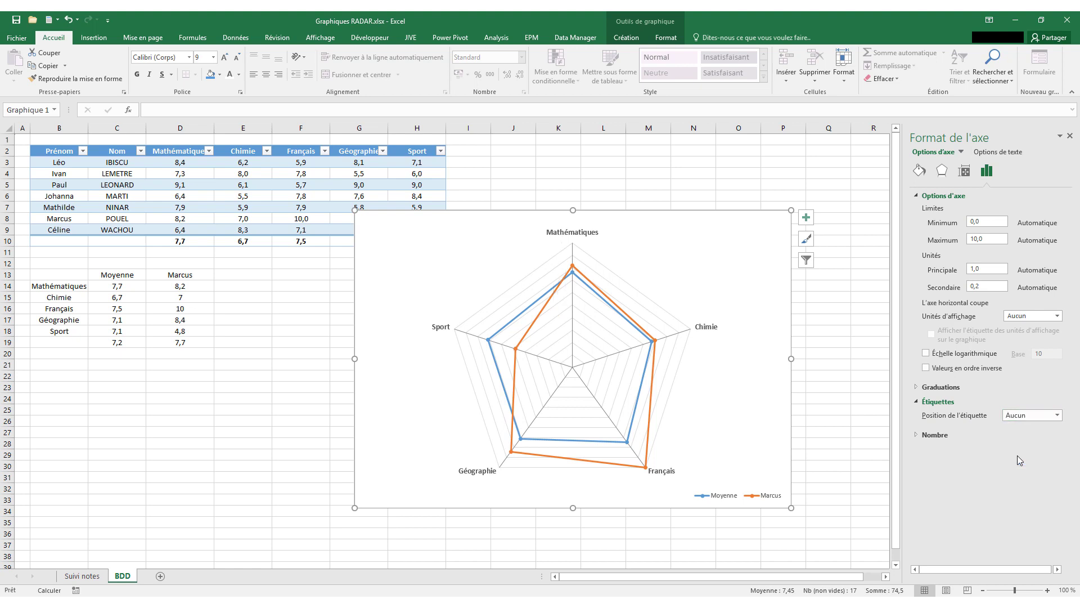
{"action": "left_click", "coordinate": [1070, 137]}
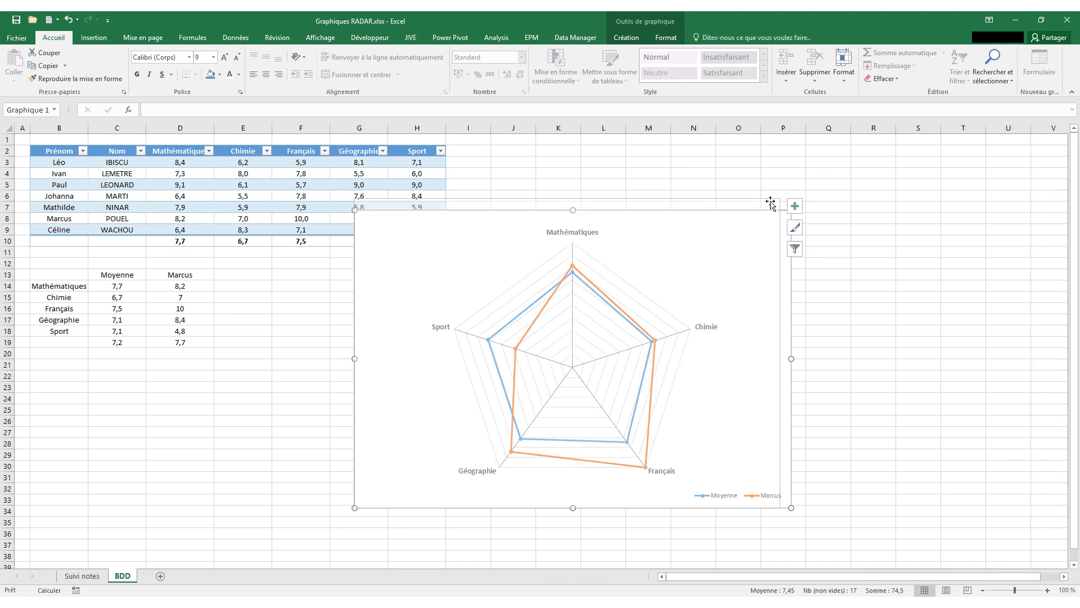
- Move the radar chart up and left, and choose Léo as the student in D13
{"action": "left_click_drag", "start_coordinate": [788, 208], "coordinate": [671, 197]}
{"action": "left_click", "coordinate": [744, 250]}
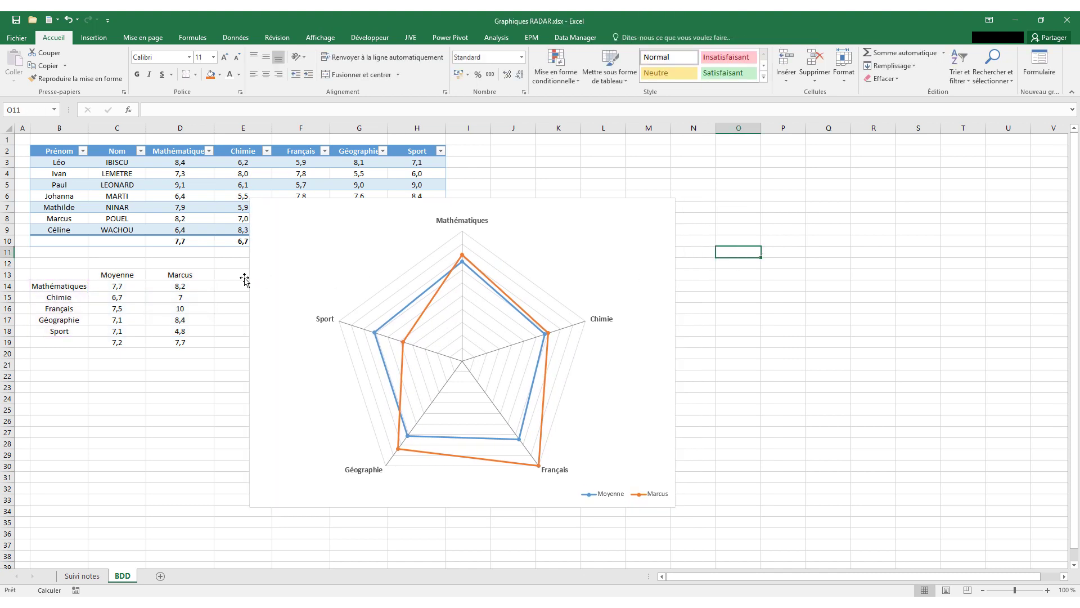
{"action": "left_click", "coordinate": [204, 279]}
{"action": "left_click", "coordinate": [219, 275]}
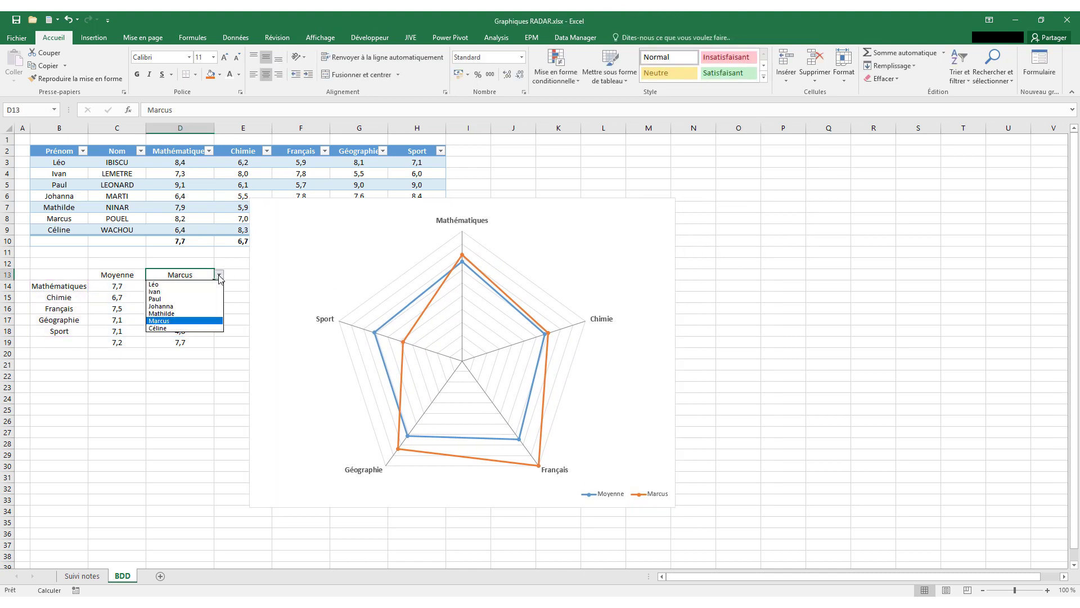
{"action": "key", "text": "Up"}
{"action": "key", "text": "Up"}
{"action": "key", "text": "Up"}
{"action": "key", "text": "Return"}
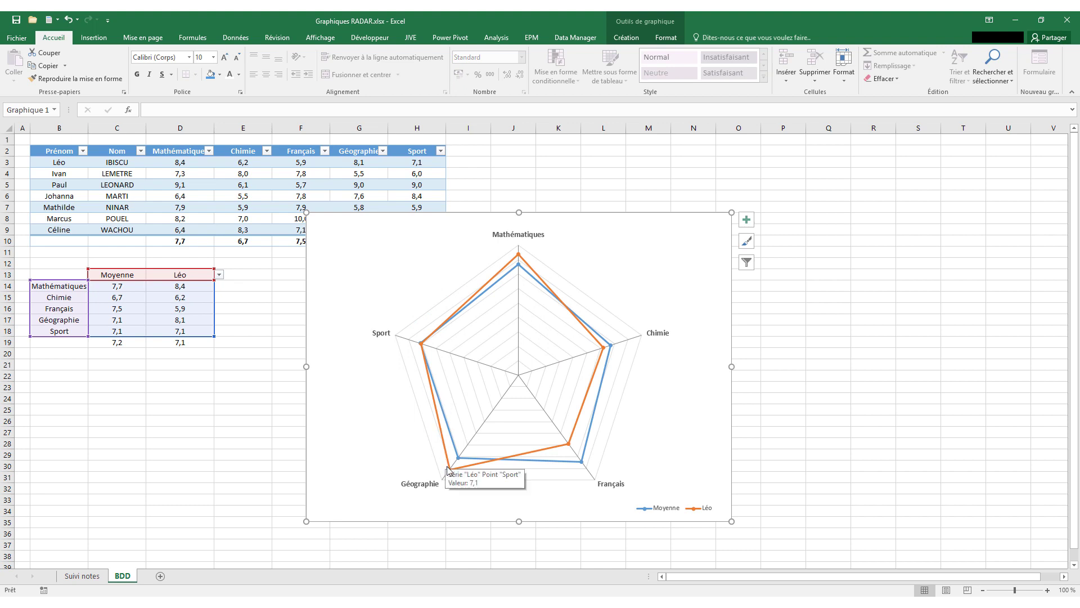
{"action": "left_click", "coordinate": [218, 353]}
{"action": "left_click", "coordinate": [178, 332]}
- Check the formulas in D17, D14 and C14, then nudge the chart slightly left
{"action": "left_click", "coordinate": [188, 318]}
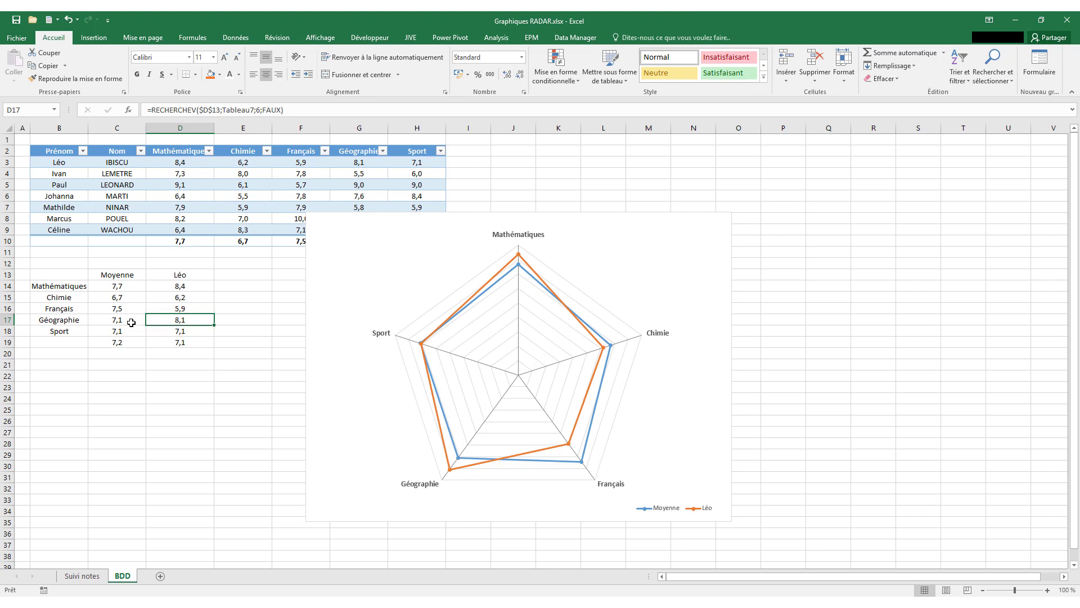
{"action": "left_click", "coordinate": [183, 286]}
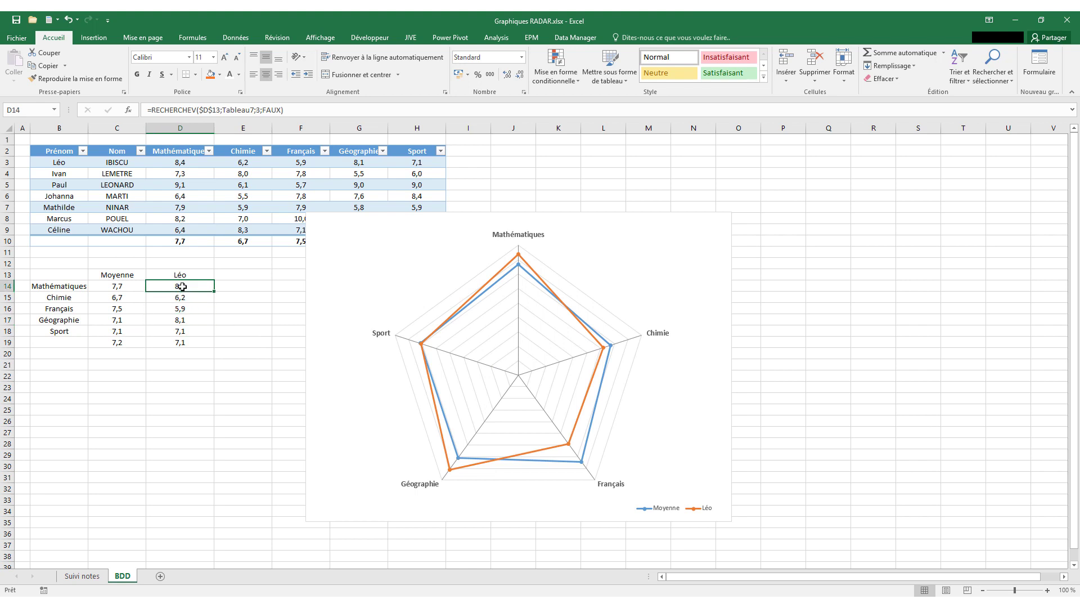
{"action": "left_click", "coordinate": [130, 287]}
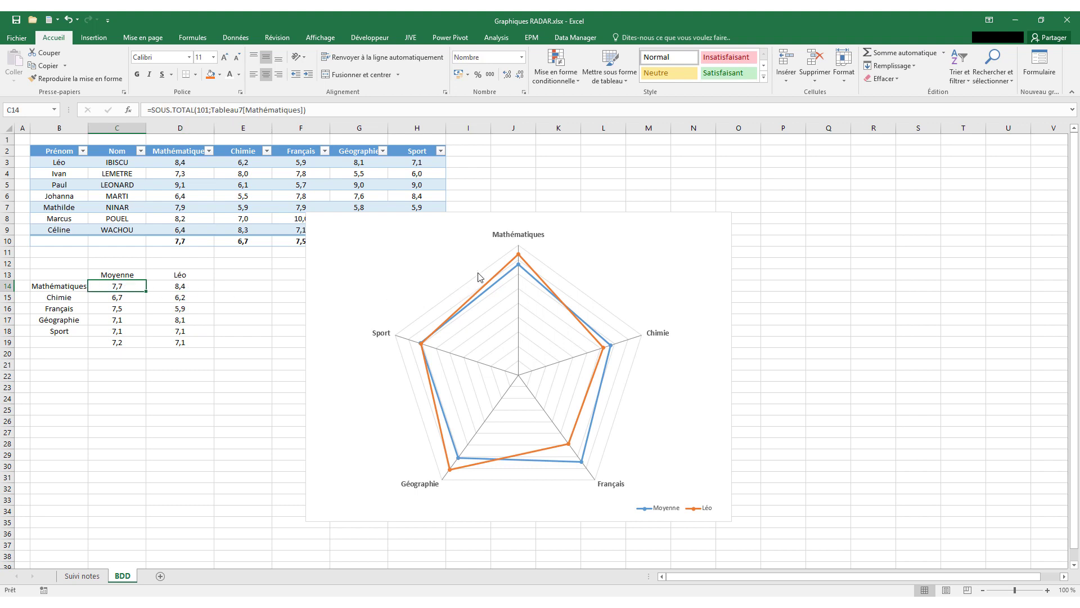
{"action": "mouse_move", "coordinate": [455, 231]}
{"action": "left_mouse_down"}
{"action": "mouse_move", "coordinate": [405, 268]}
{"action": "mouse_move", "coordinate": [420, 224]}
{"action": "left_mouse_up"}
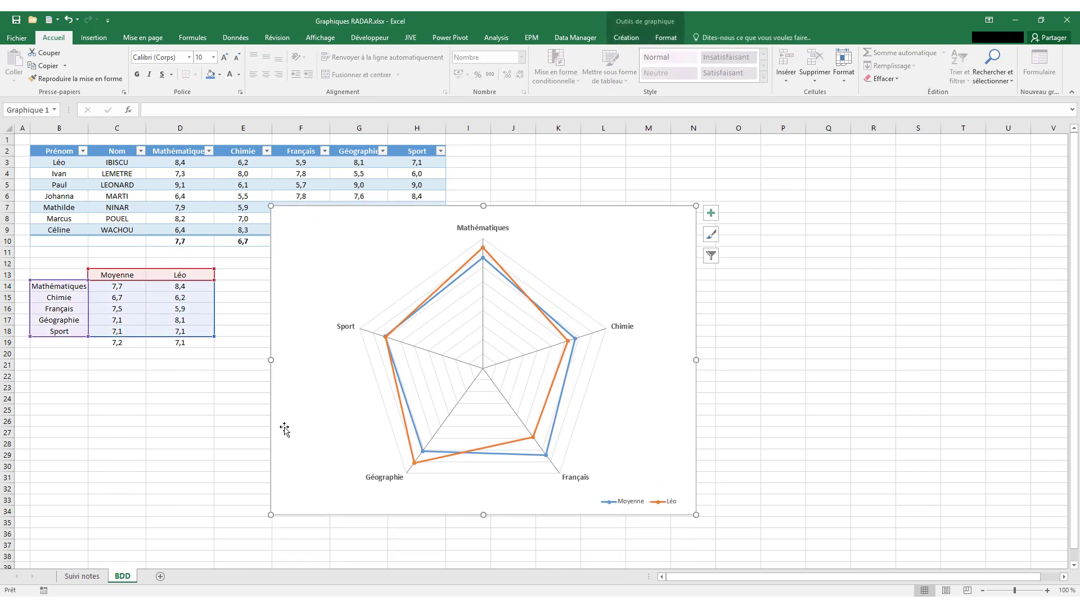
- On Suivi notes, pick Johanna then Marcus in L5, then return to BDD and select the chart
{"action": "left_click", "coordinate": [96, 577]}
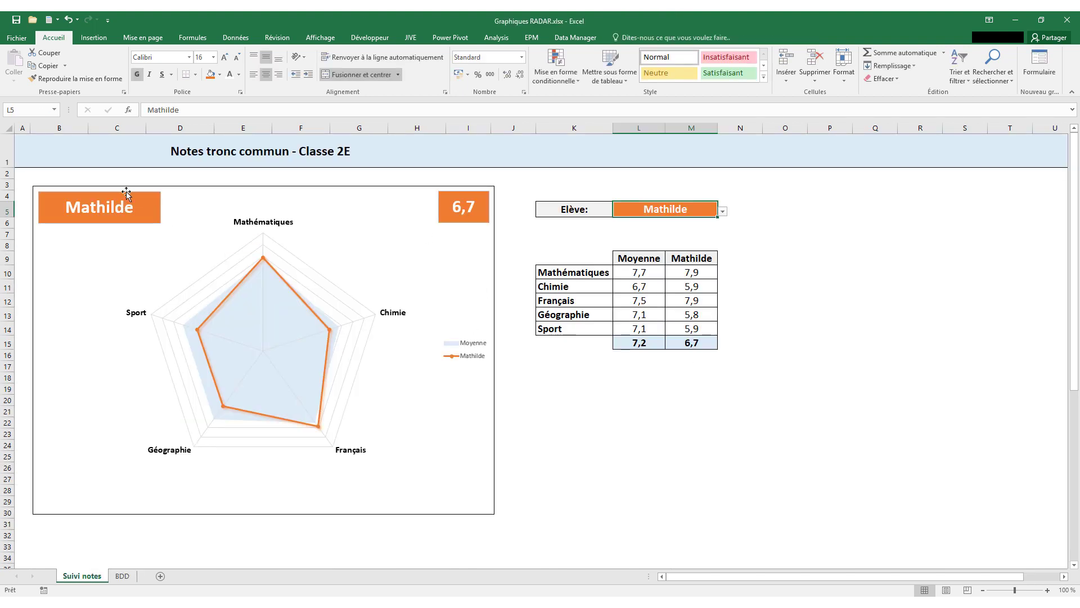
{"action": "left_click", "coordinate": [723, 213]}
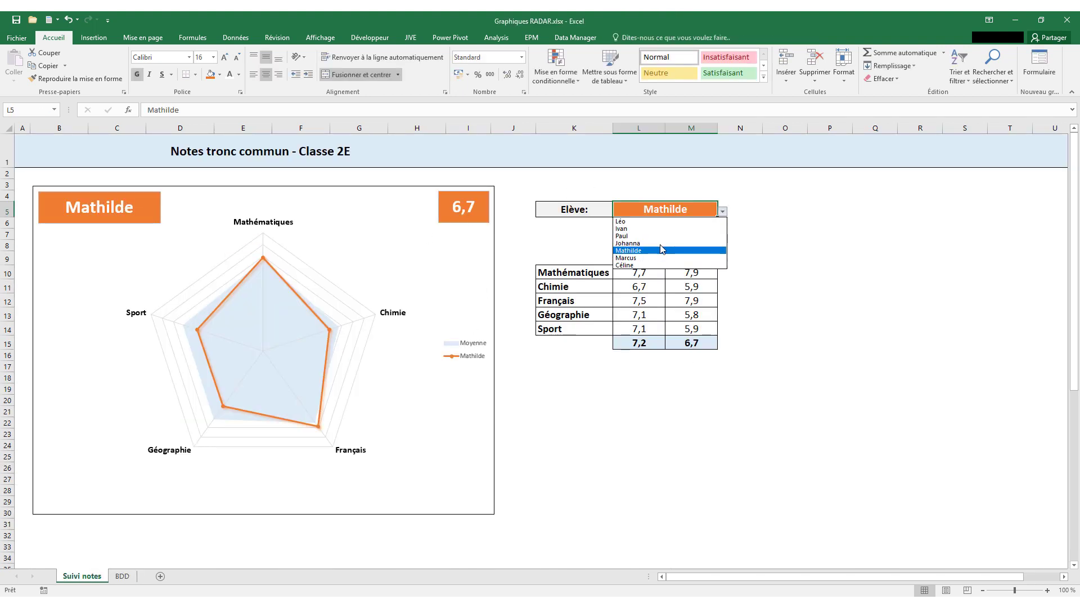
{"action": "left_click", "coordinate": [692, 244]}
{"action": "left_click", "coordinate": [723, 211]}
{"action": "left_click", "coordinate": [695, 258]}
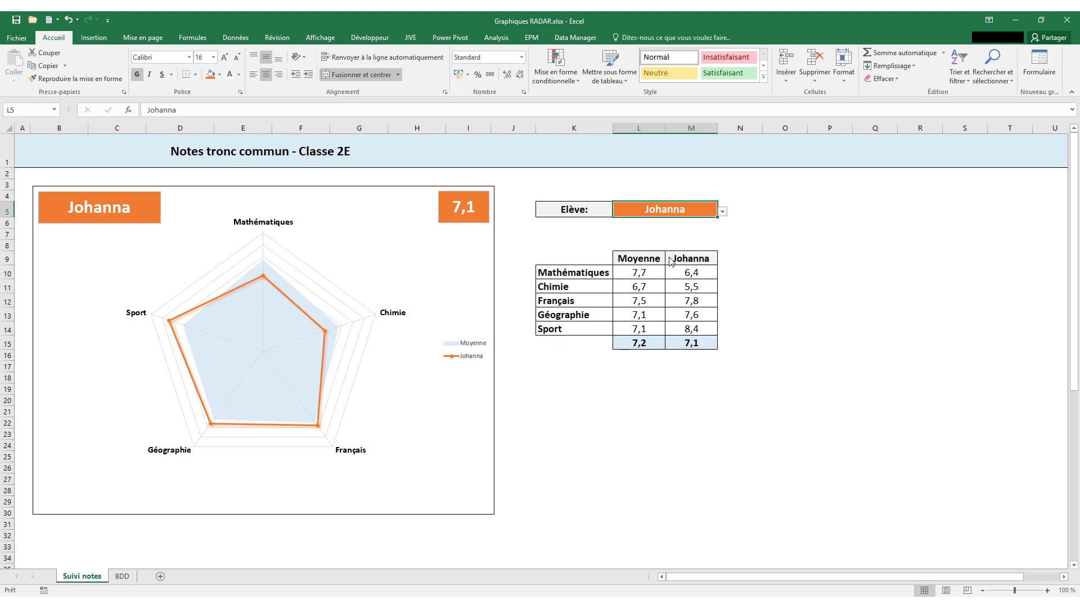
{"action": "left_click", "coordinate": [122, 575]}
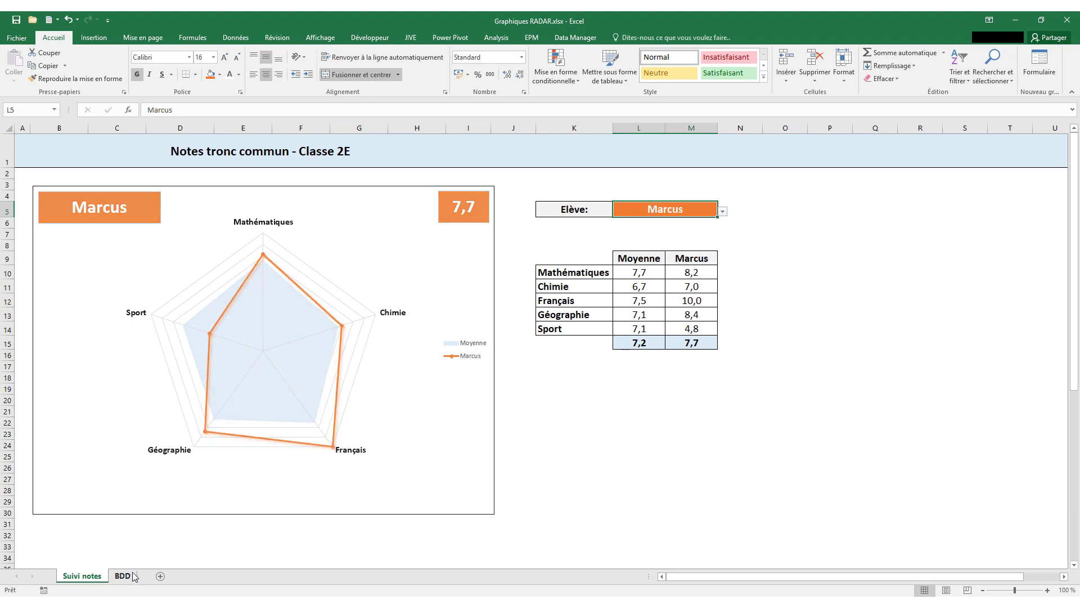
{"action": "left_click", "coordinate": [351, 248]}
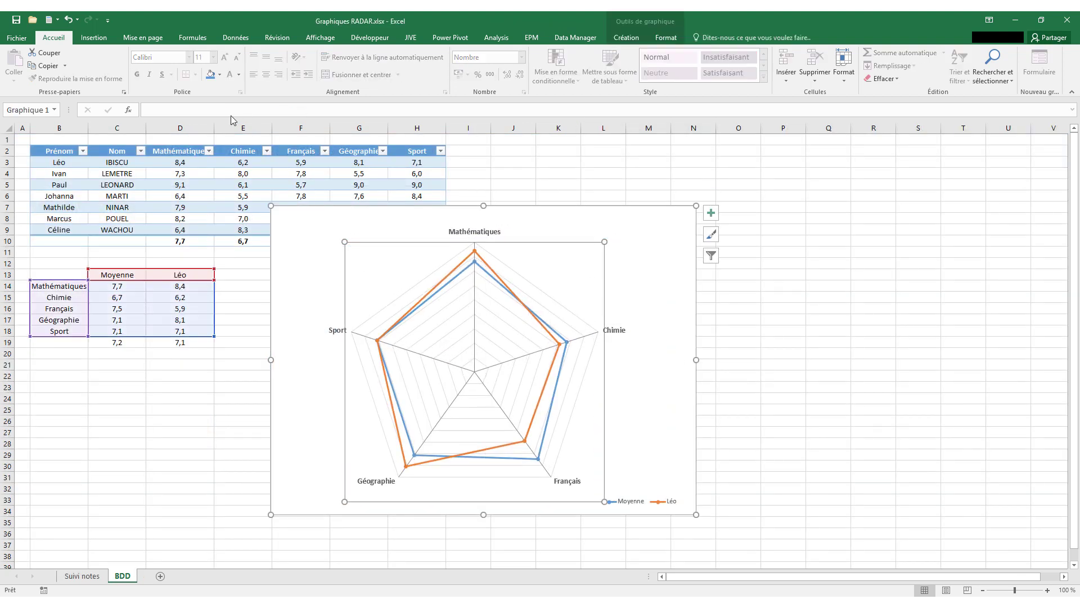
- Draw a text box in the chart's top-left corner linked to cell D13
{"action": "left_click", "coordinate": [378, 215]}
{"action": "left_click", "coordinate": [90, 38]}
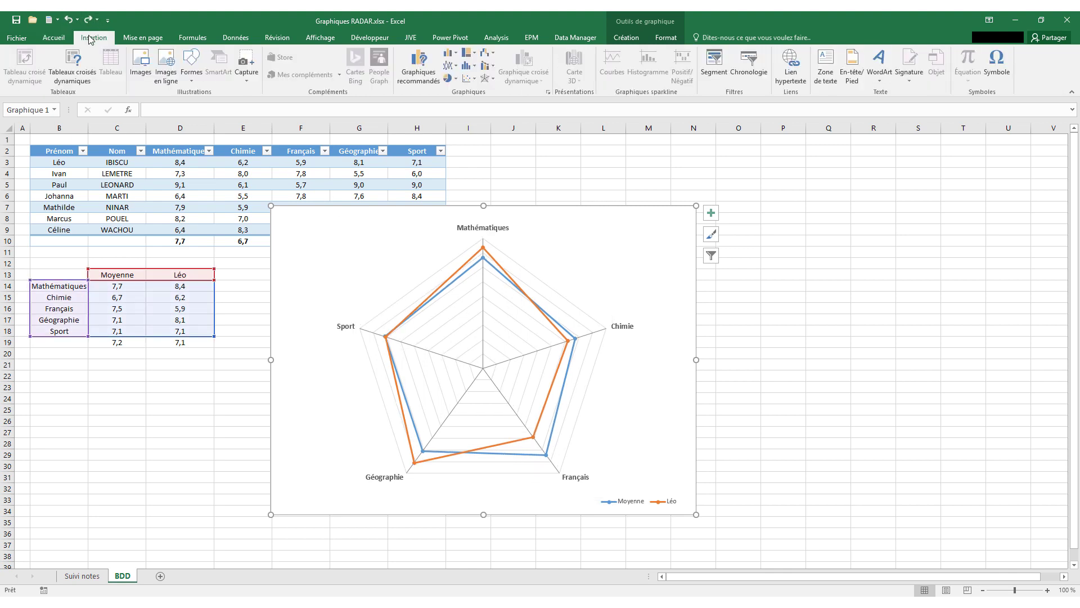
{"action": "left_click", "coordinate": [825, 67]}
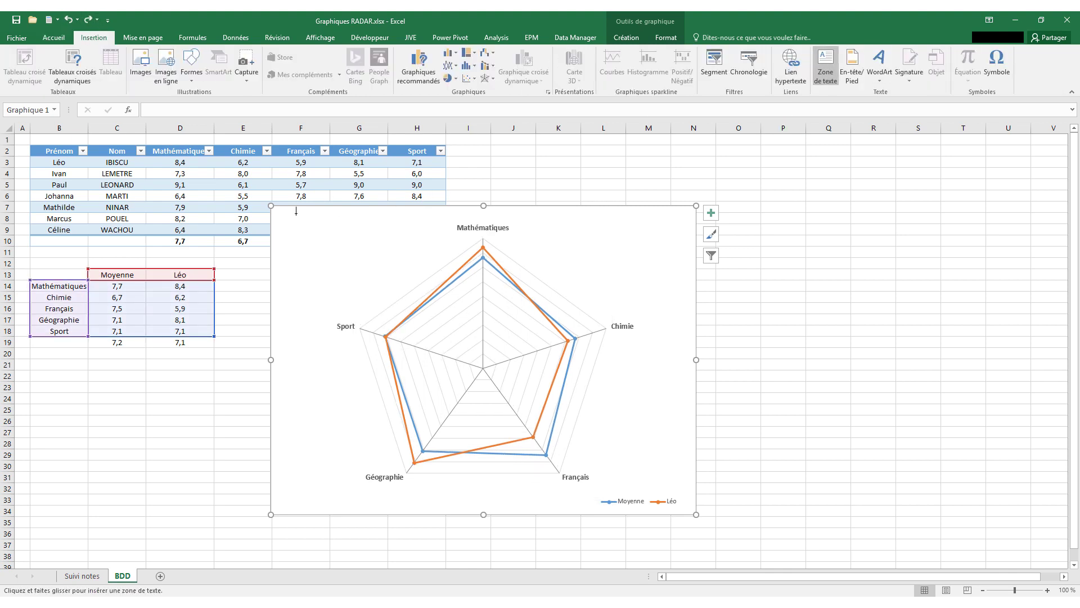
{"action": "left_click_drag", "start_coordinate": [278, 210], "coordinate": [392, 246]}
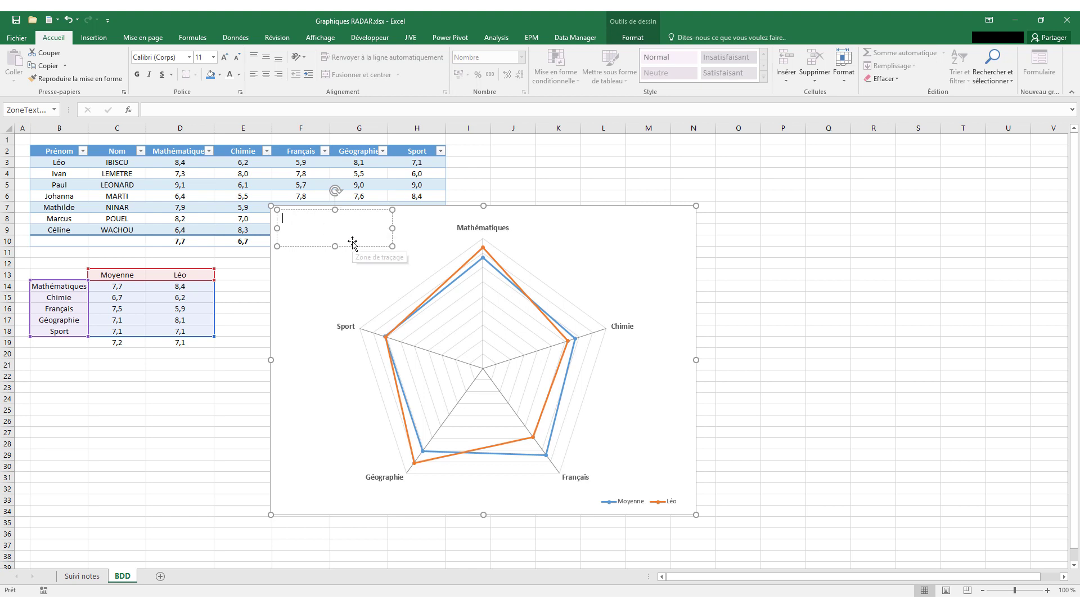
{"action": "left_click", "coordinate": [163, 112]}
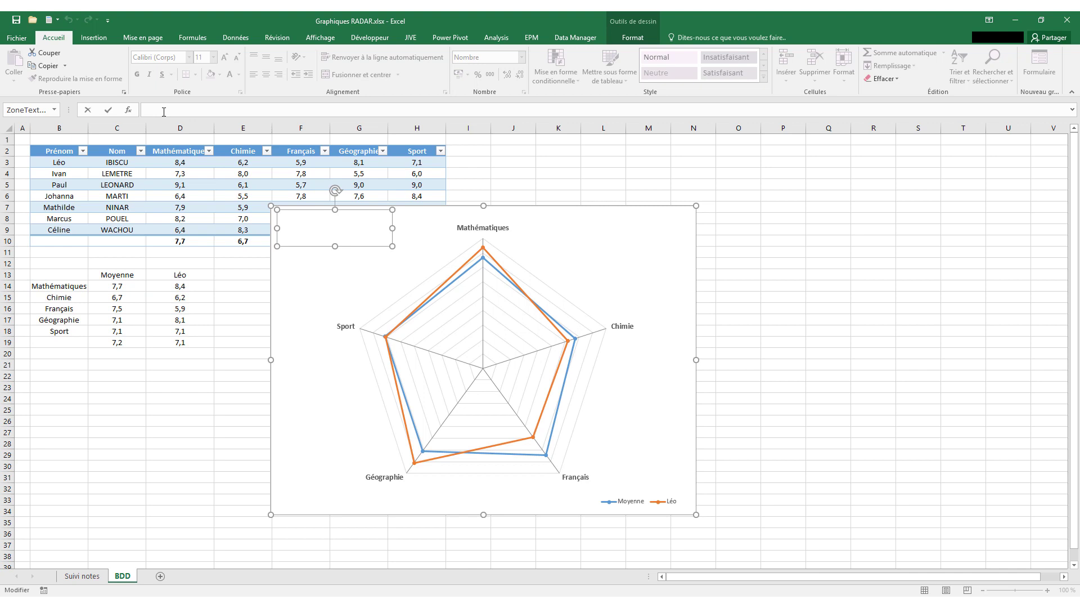
{"action": "type", "text": "="}
{"action": "left_click", "coordinate": [193, 276]}
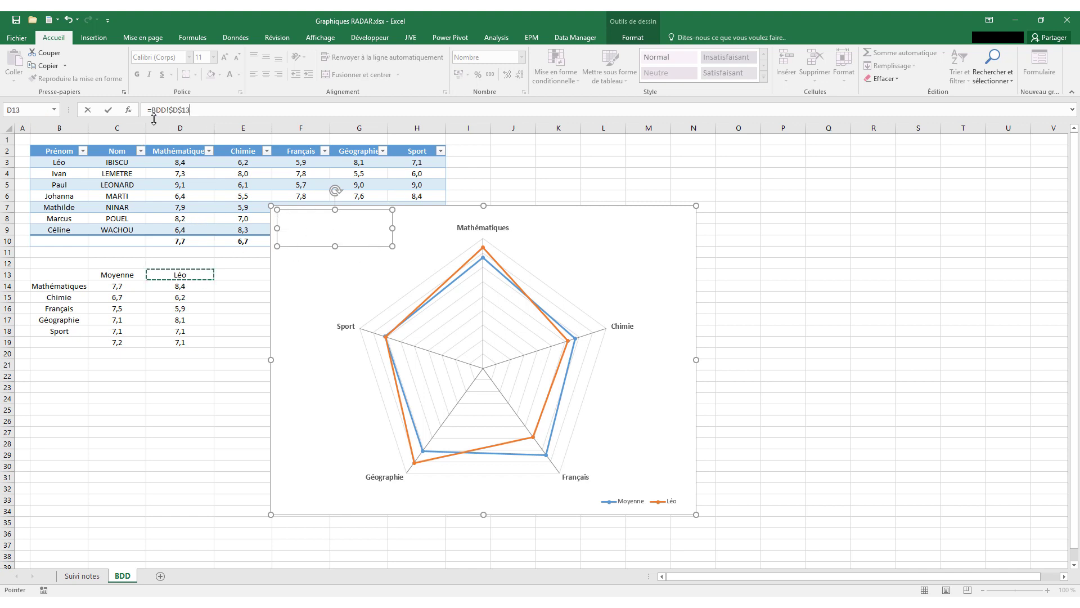
{"action": "key", "text": "Return"}
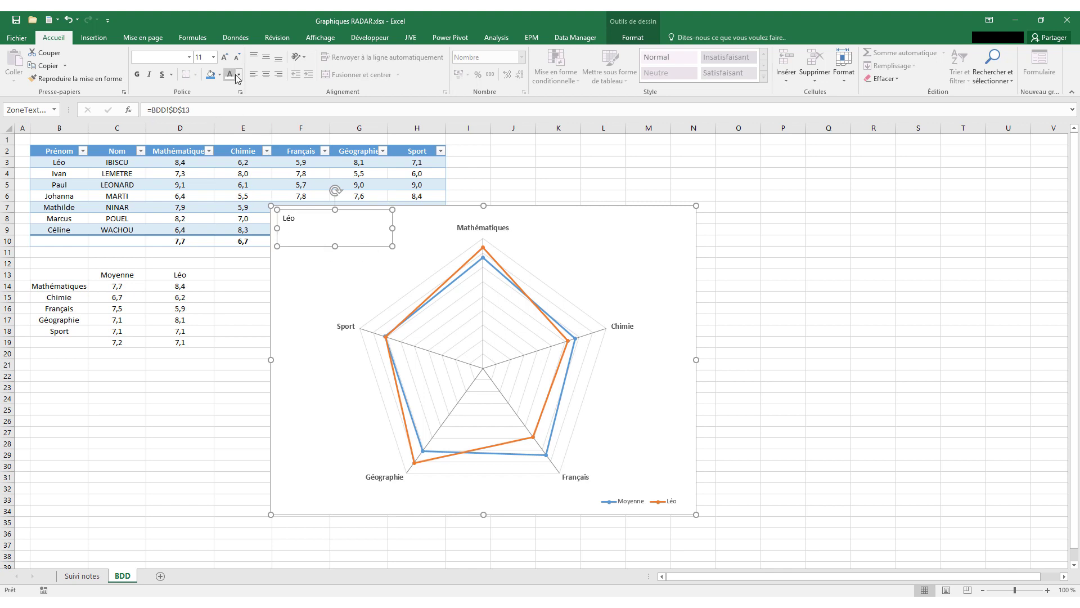
- Centre the name both ways in 20-point bold white text on a blue fill
{"action": "left_click", "coordinate": [265, 58]}
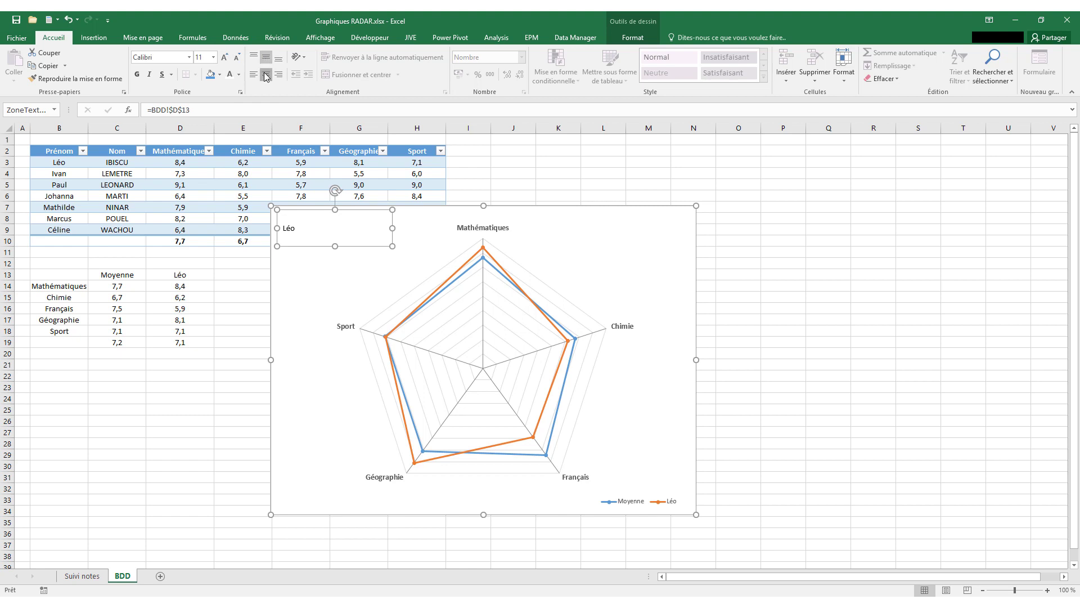
{"action": "left_click", "coordinate": [265, 75]}
{"action": "left_click", "coordinate": [225, 57]}
{"action": "left_click", "coordinate": [225, 57]}
{"action": "left_click", "coordinate": [225, 57]}
{"action": "left_click", "coordinate": [225, 57]}
{"action": "left_click", "coordinate": [225, 58]}
{"action": "left_click", "coordinate": [211, 75]}
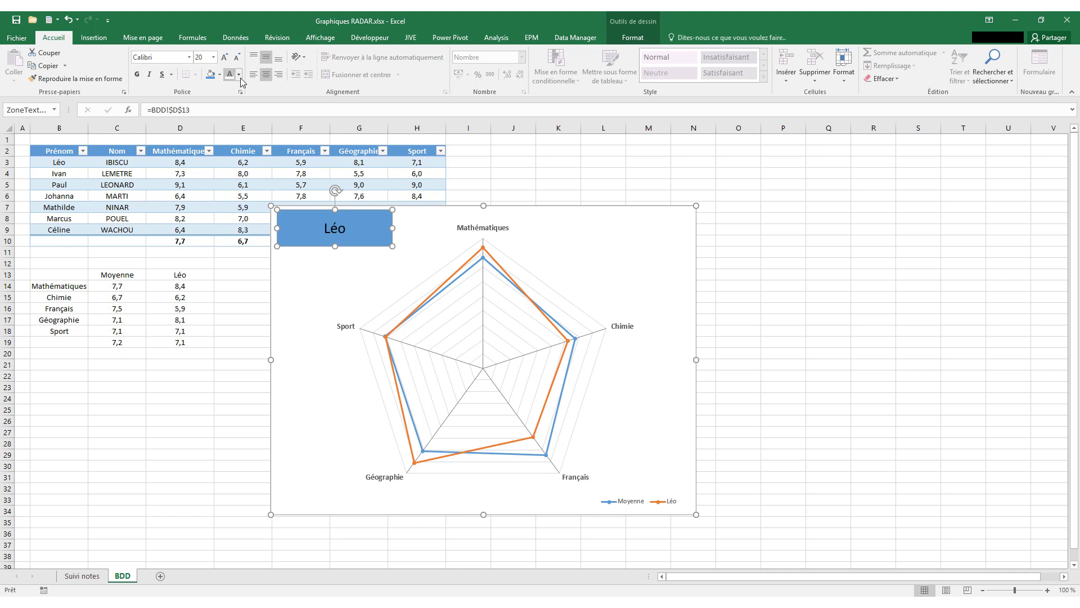
{"action": "left_click", "coordinate": [238, 76]}
{"action": "left_click", "coordinate": [136, 75]}
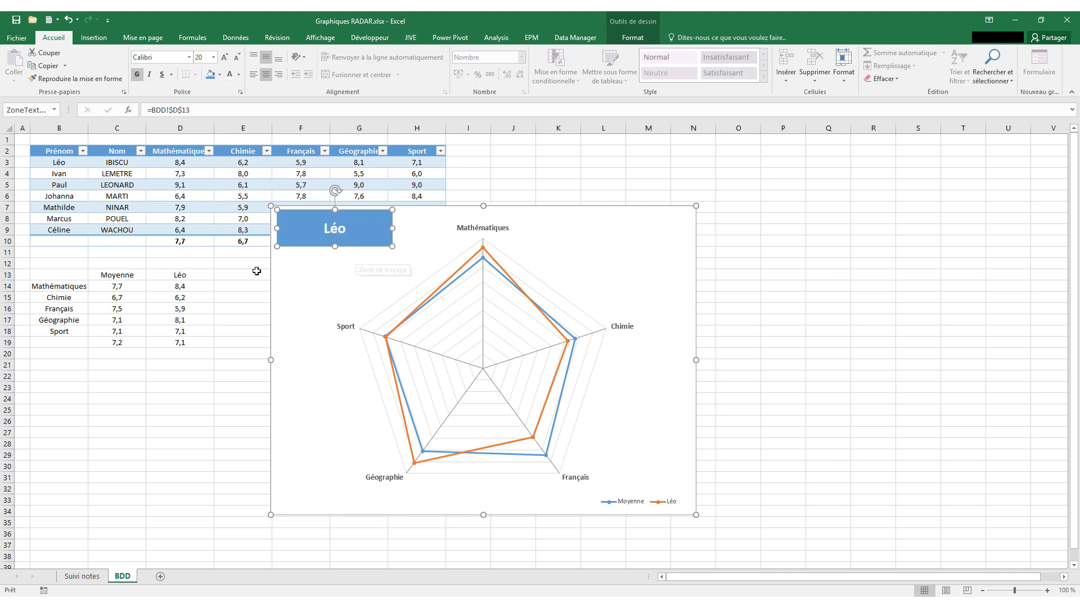
{"action": "left_click", "coordinate": [187, 274]}
- Switch the student in D13 to Johanna, then to Marcus, via the dropdown
{"action": "left_click", "coordinate": [219, 274]}
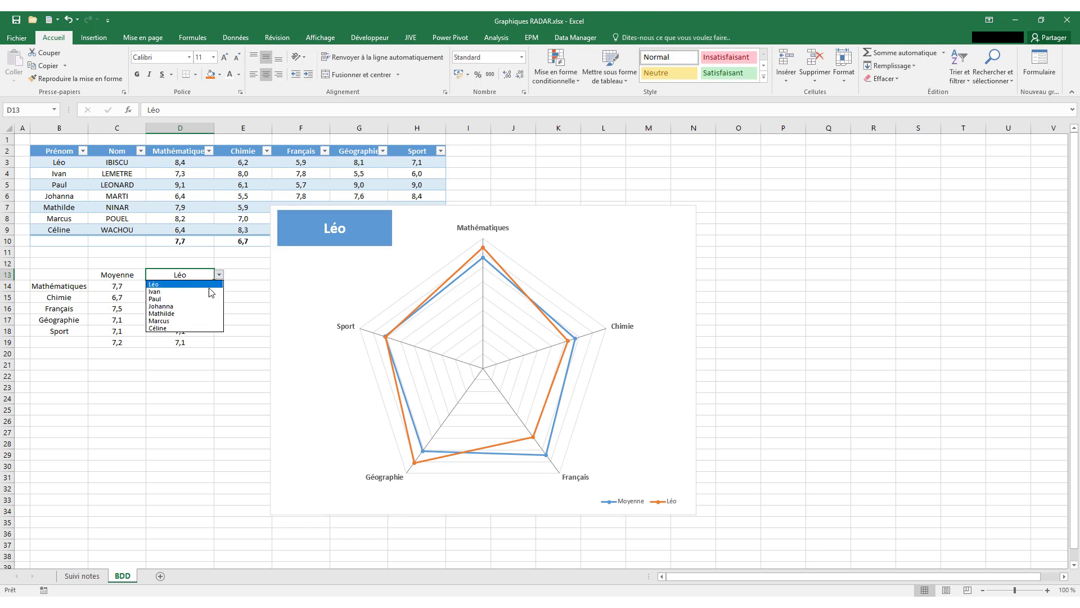
{"action": "key", "text": "Down"}
{"action": "key", "text": "Down"}
{"action": "key", "text": "Down"}
{"action": "key", "text": "Return"}
{"action": "left_click", "coordinate": [220, 274]}
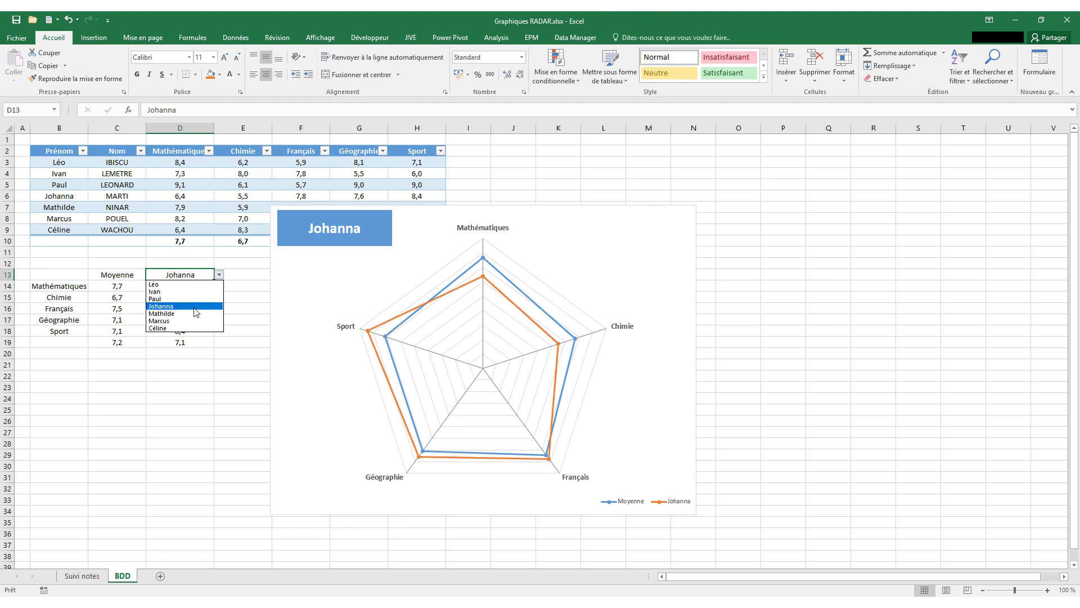
{"action": "key", "text": "Down"}
{"action": "key", "text": "Down"}
{"action": "key", "text": "Return"}
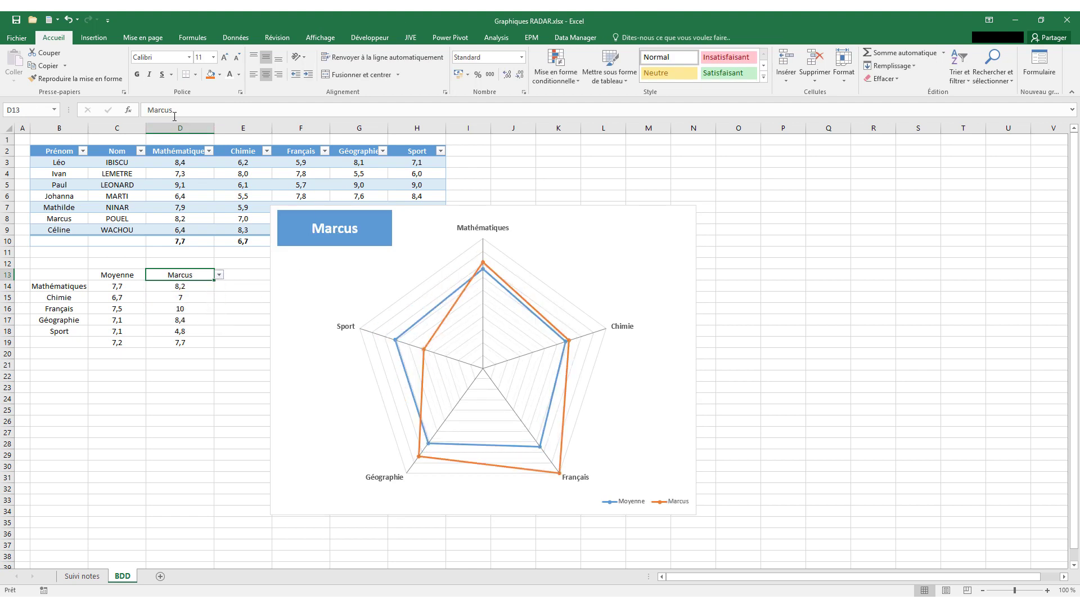
- Select the Marcus name box on the radar chart
{"action": "left_click", "coordinate": [326, 243]}
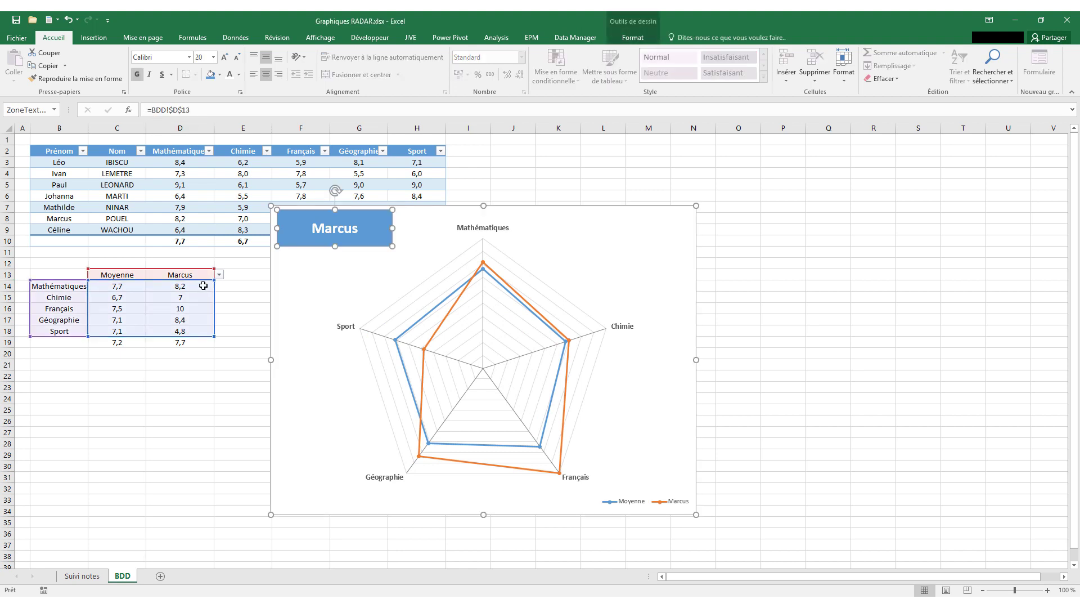
{"action": "left_click", "coordinate": [276, 236]}
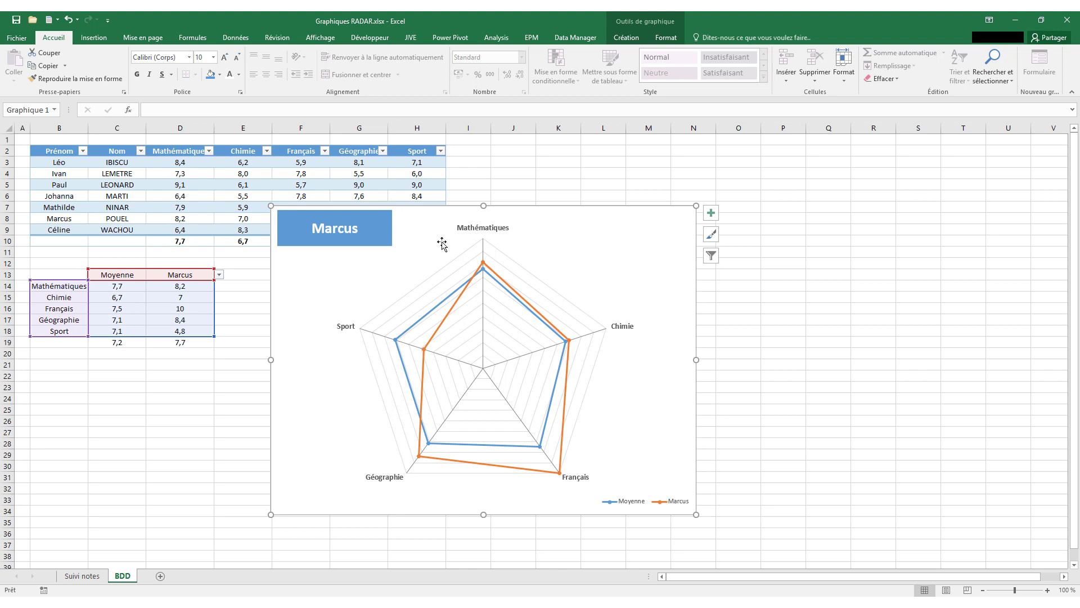
{"action": "left_click", "coordinate": [354, 244]}
{"action": "left_click", "coordinate": [333, 244]}
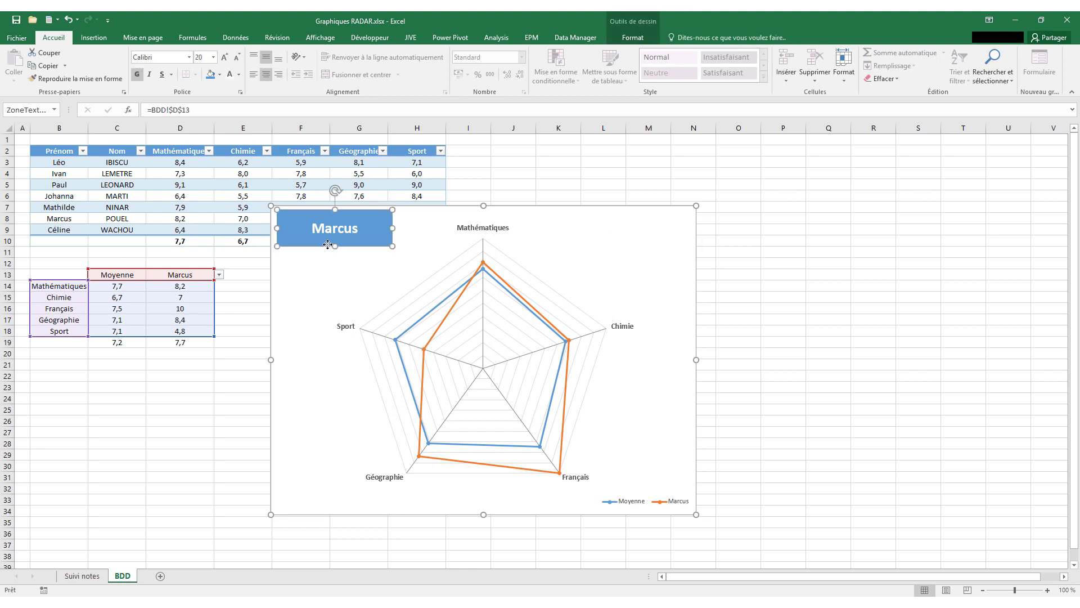
- Duplicate the blue name box and place the copy in the chart's top-right corner
{"action": "key", "text": "ctrl+c"}
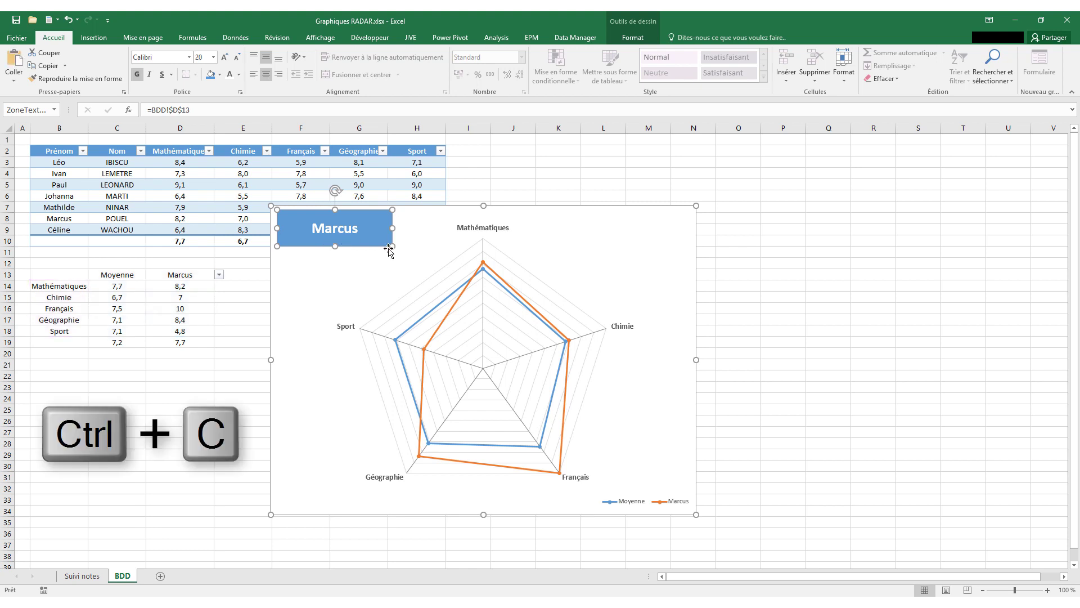
{"action": "key", "text": "ctrl+v"}
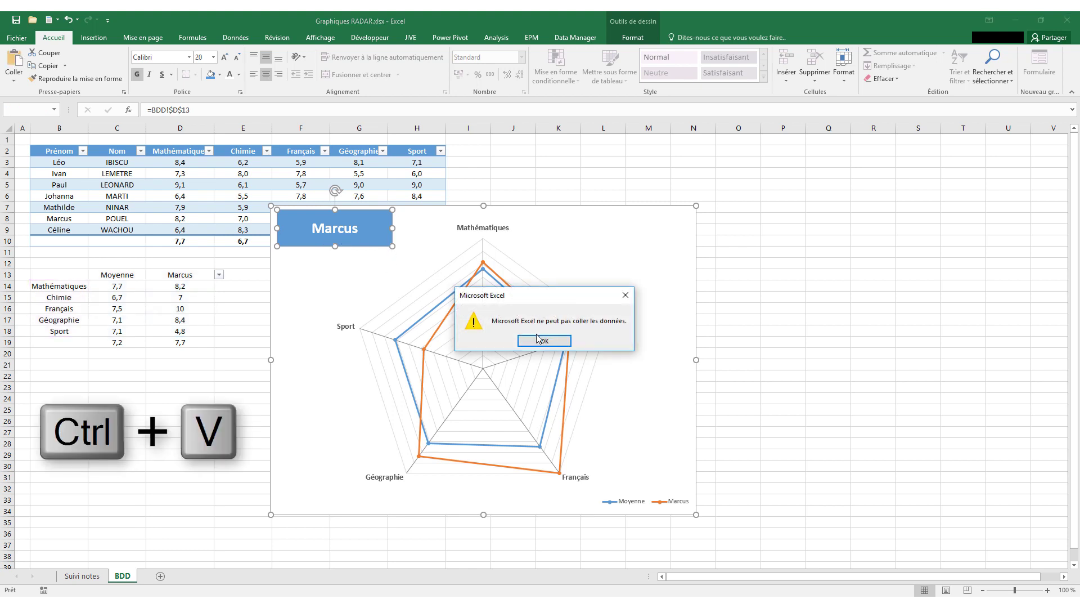
{"action": "left_click", "coordinate": [625, 295]}
{"action": "left_click", "coordinate": [726, 260]}
{"action": "key", "text": "ctrl+v"}
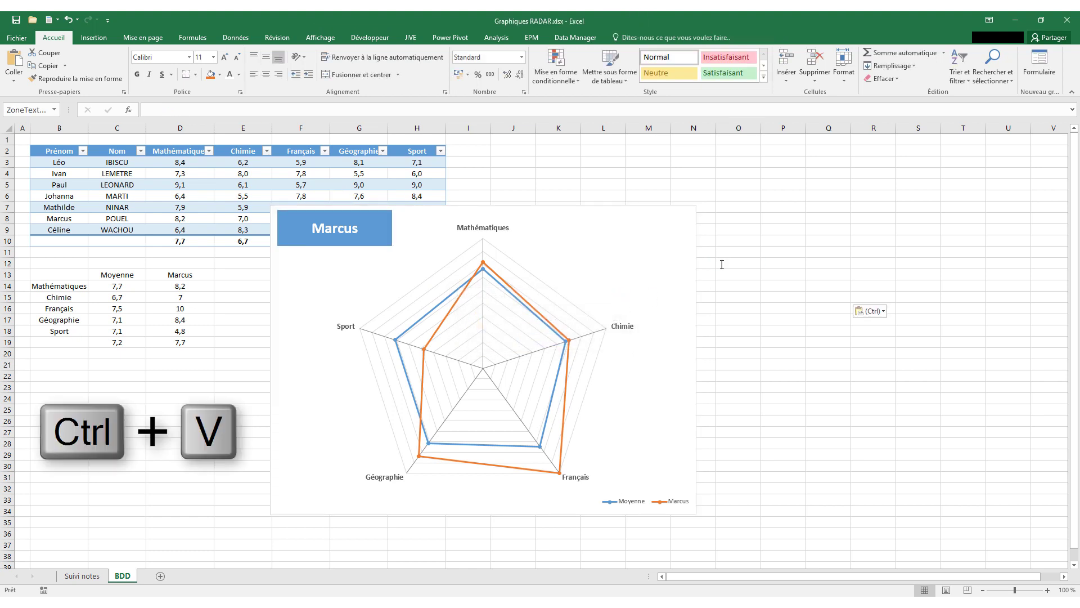
{"action": "left_click_drag", "start_coordinate": [722, 256], "coordinate": [590, 210]}
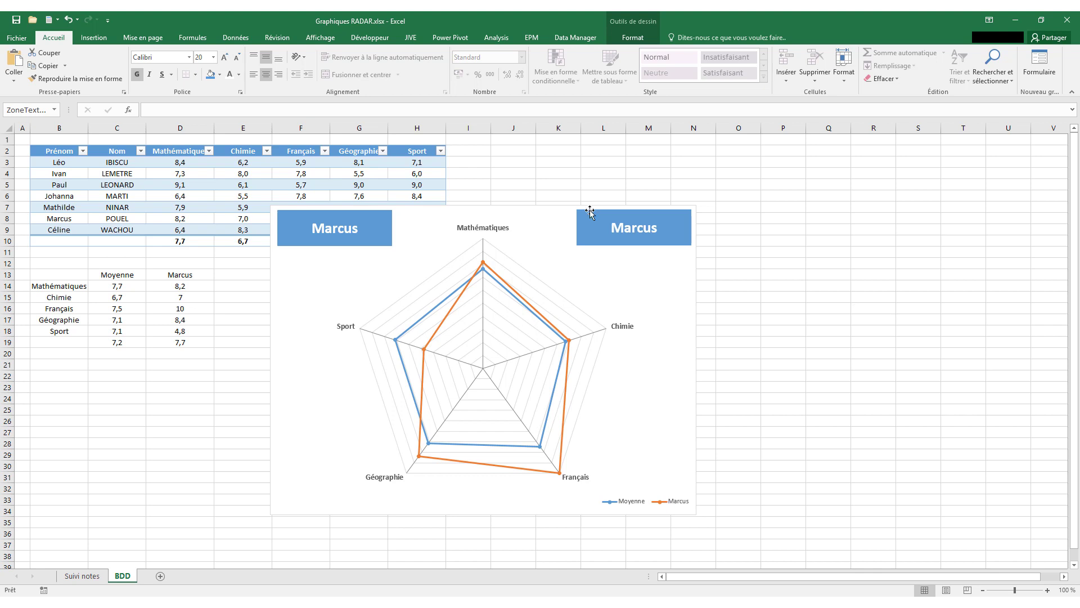
- Delete the Marcus text from the copied box
{"action": "left_click", "coordinate": [615, 221]}
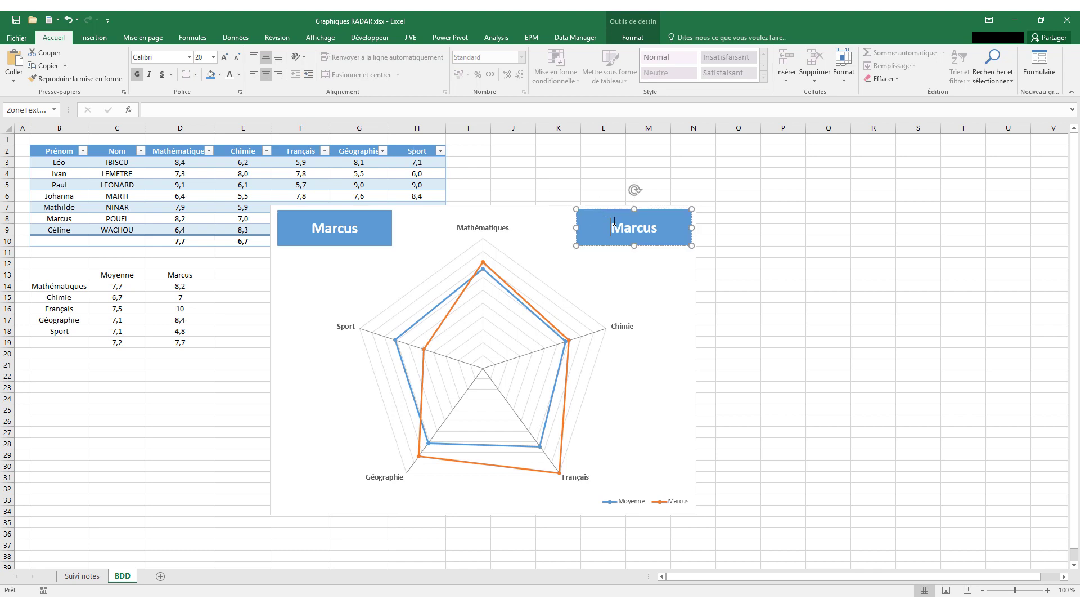
{"action": "double_click", "coordinate": [614, 221]}
{"action": "key", "text": "BackSpace"}
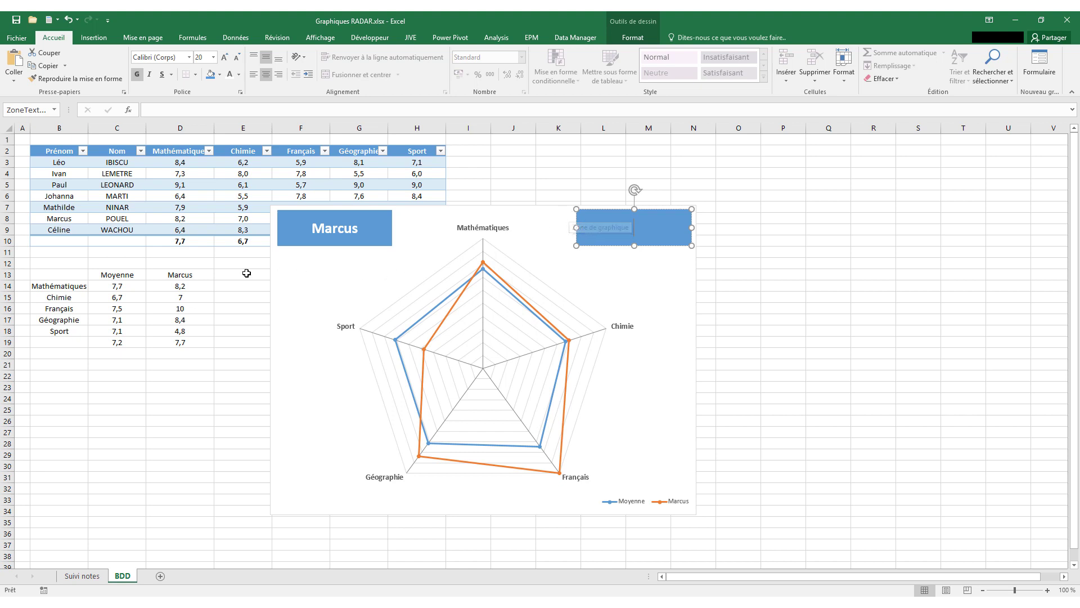
- Link the copied box to the average in D19 and label B19 'Moyenne'
{"action": "left_click", "coordinate": [179, 108]}
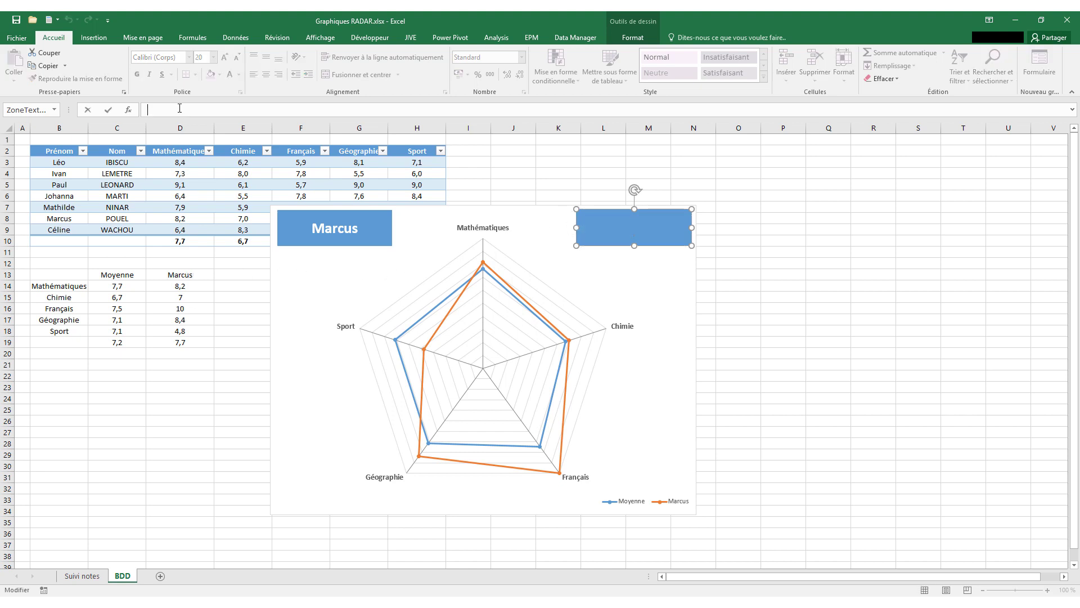
{"action": "type", "text": "="}
{"action": "left_click", "coordinate": [185, 341]}
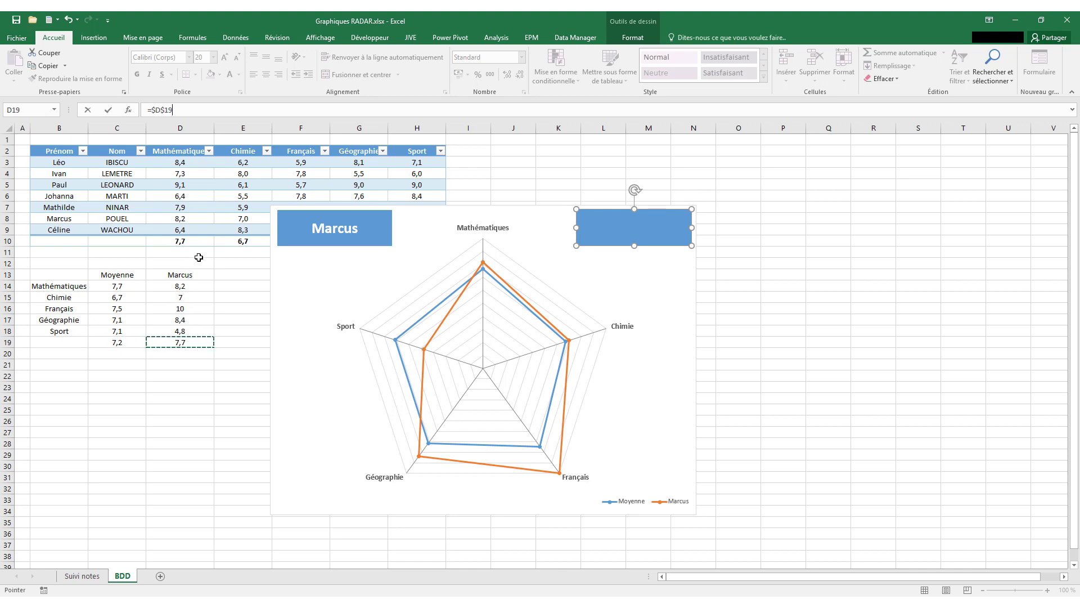
{"action": "key", "text": "Return"}
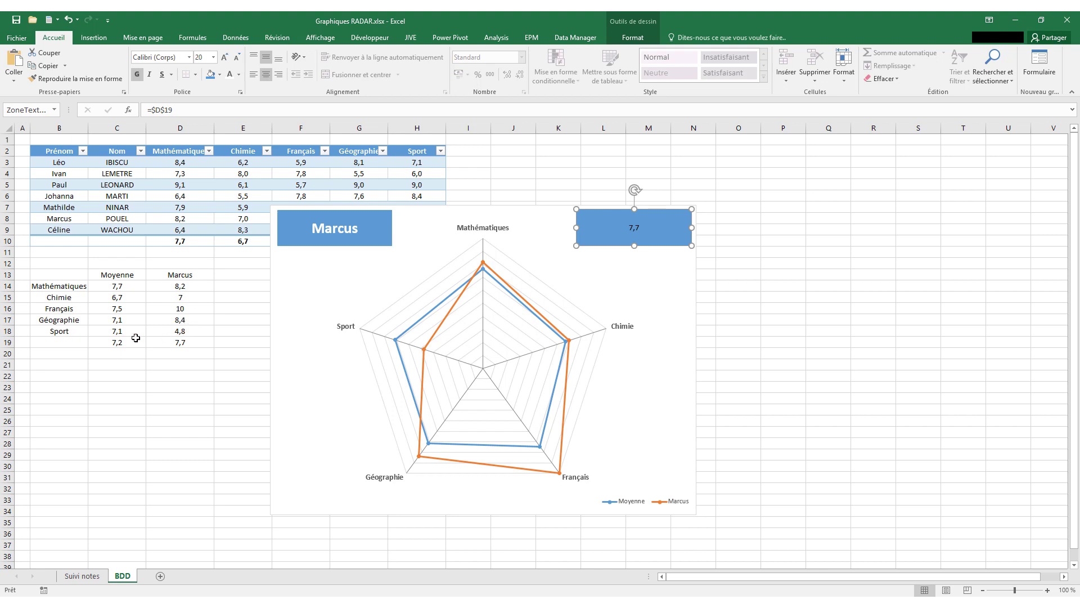
{"action": "key", "text": "Escape"}
{"action": "type", "text": "Moy"}
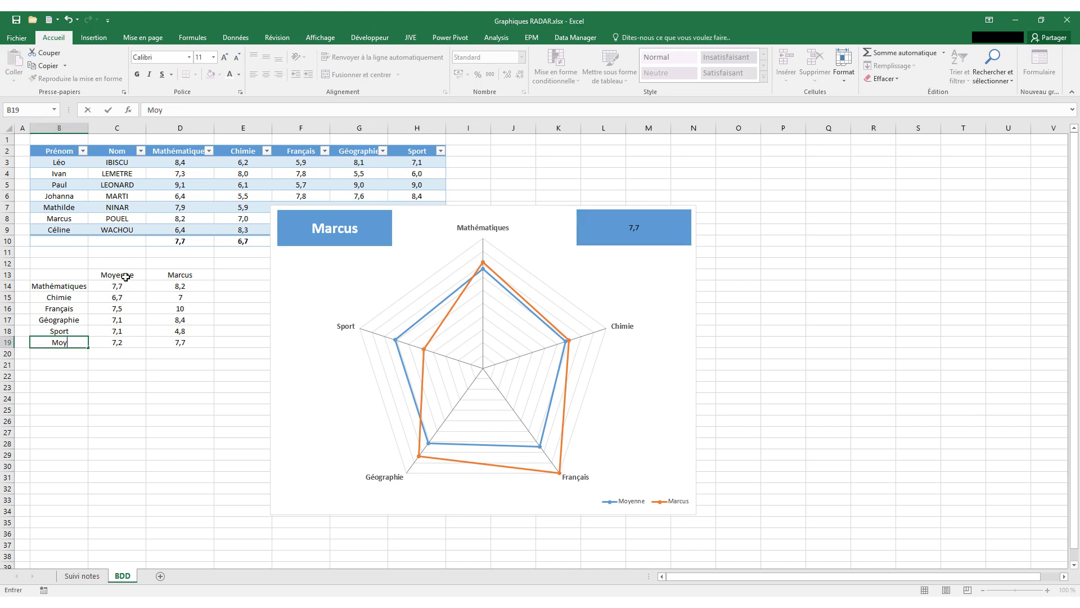
{"action": "type", "text": "enne"}
{"action": "key", "text": "Return"}
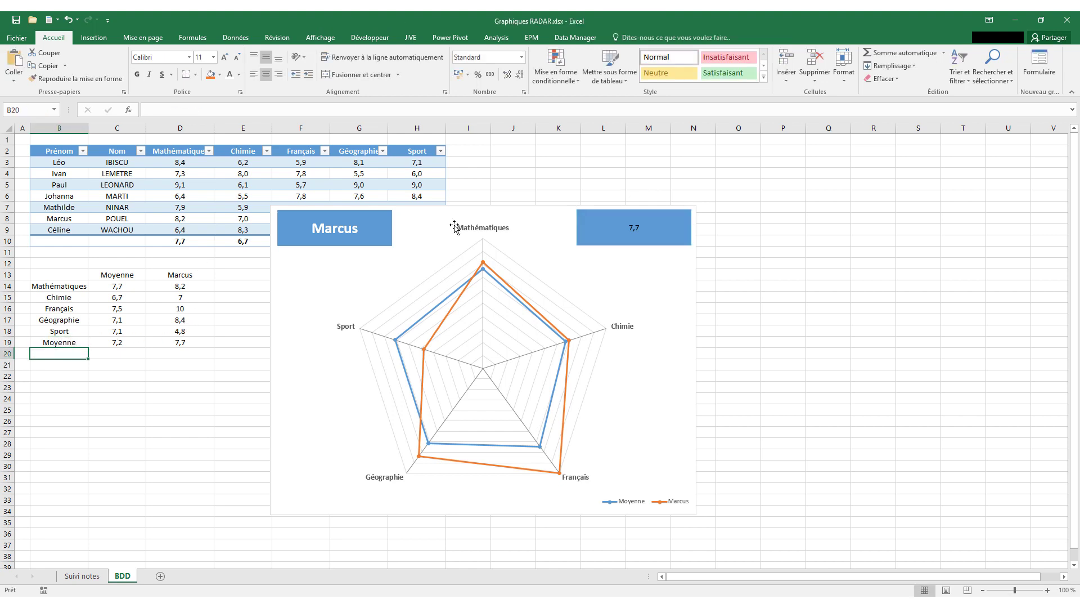
- Copy the name box's formatting onto the 7,7 average box with Format Painter
{"action": "left_click", "coordinate": [575, 234]}
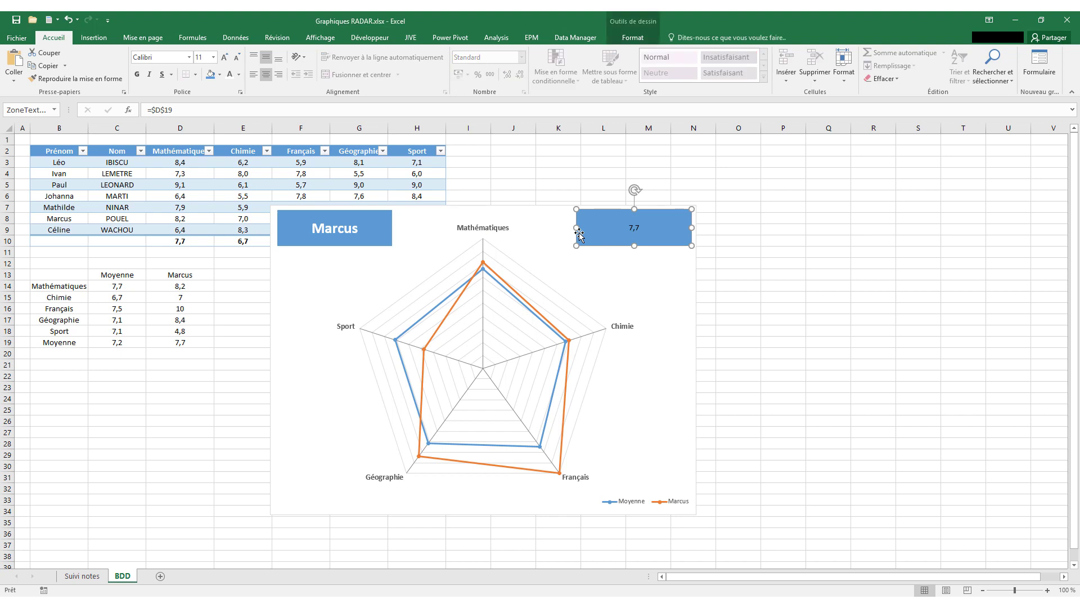
{"action": "left_click", "coordinate": [387, 226]}
{"action": "left_click", "coordinate": [70, 79]}
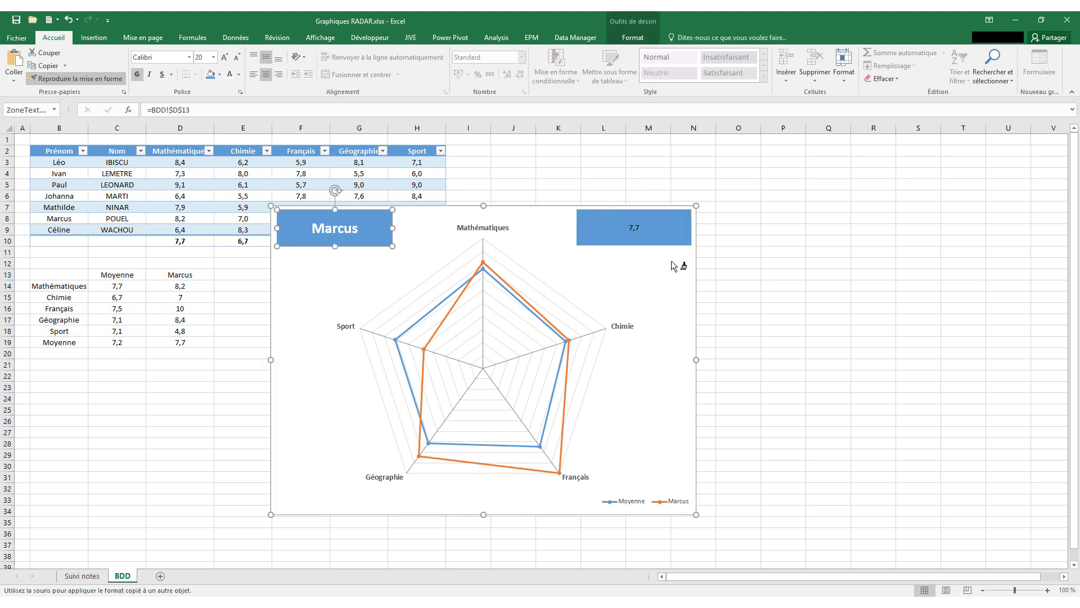
{"action": "left_click", "coordinate": [652, 241]}
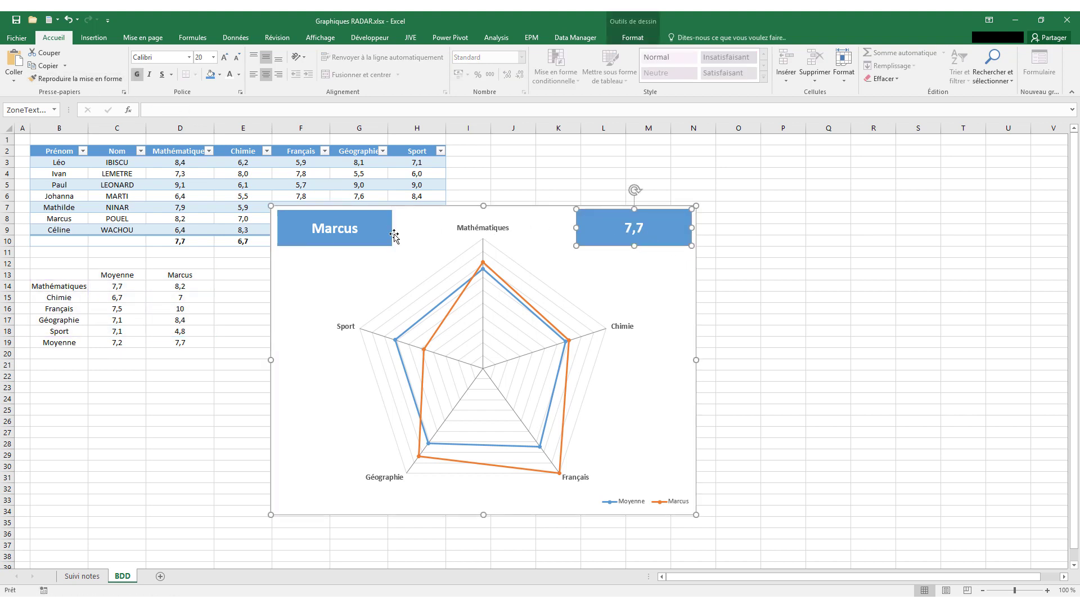
{"action": "left_click", "coordinate": [190, 277]}
{"action": "left_click", "coordinate": [219, 274]}
- Choose Ivan in D13 so the chart and boxes show his 6,9 average
{"action": "left_click", "coordinate": [173, 292]}
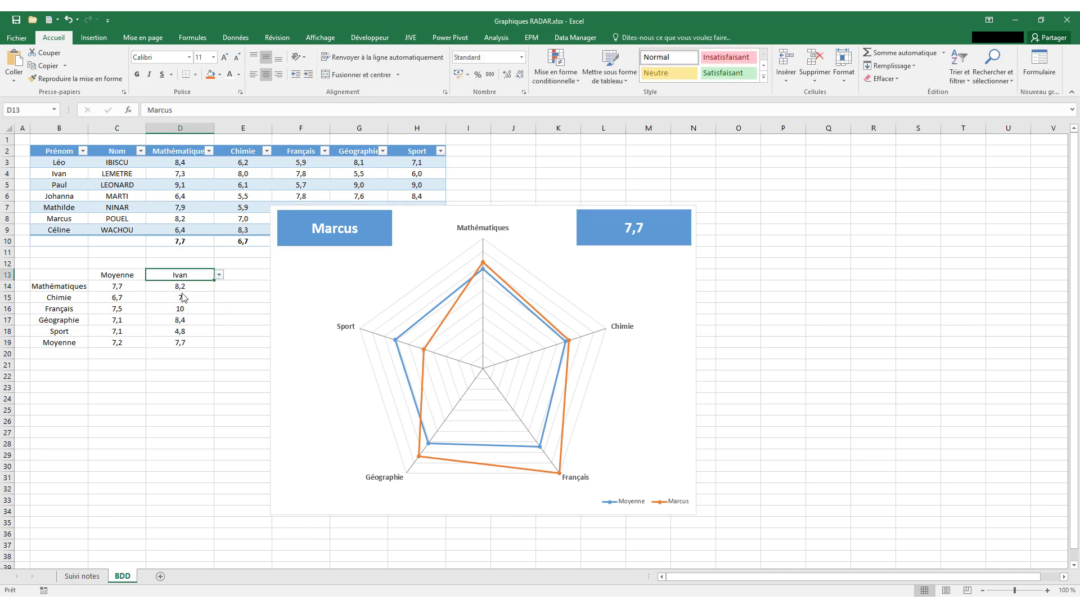